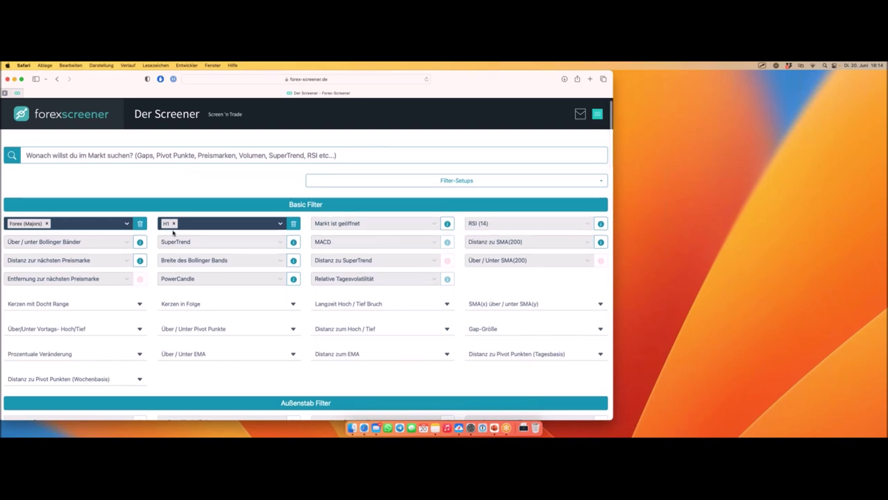
Step: Look through all available filter groups of the screener and deny ScreenBrush permission to record the screen
{"action": "scroll", "coordinate": [172, 233], "scroll_direction": "down", "scroll_amount": 3}
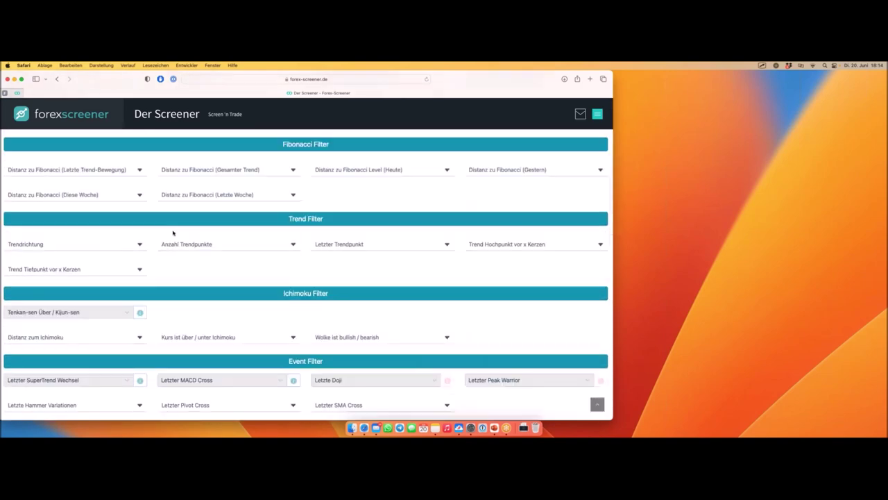
{"action": "scroll", "coordinate": [173, 233], "scroll_direction": "down", "scroll_amount": 4}
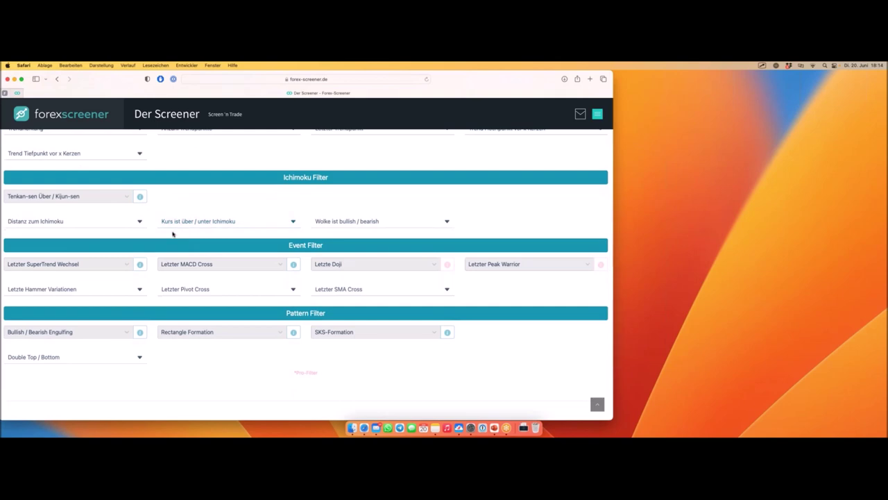
{"action": "scroll", "coordinate": [172, 234], "scroll_direction": "up", "scroll_amount": 17}
{"action": "left_click", "coordinate": [370, 231]}
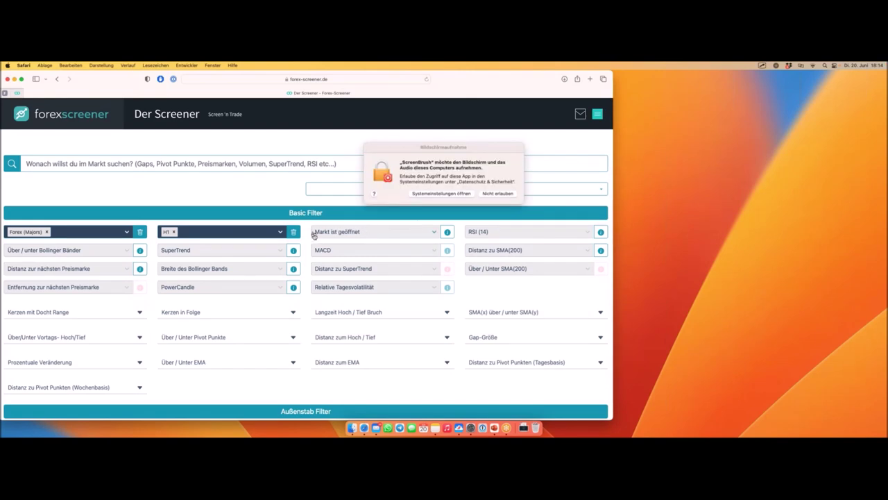
{"action": "left_click", "coordinate": [489, 195]}
{"action": "mouse_move", "coordinate": [304, 239]}
{"action": "left_mouse_down"}
{"action": "mouse_move", "coordinate": [305, 260]}
{"action": "mouse_move", "coordinate": [371, 263]}
{"action": "left_mouse_up"}
{"action": "mouse_move", "coordinate": [464, 241]}
{"action": "left_mouse_down"}
{"action": "mouse_move", "coordinate": [461, 221]}
{"action": "mouse_move", "coordinate": [571, 216]}
{"action": "mouse_move", "coordinate": [606, 224]}
{"action": "mouse_move", "coordinate": [603, 239]}
{"action": "left_mouse_up"}
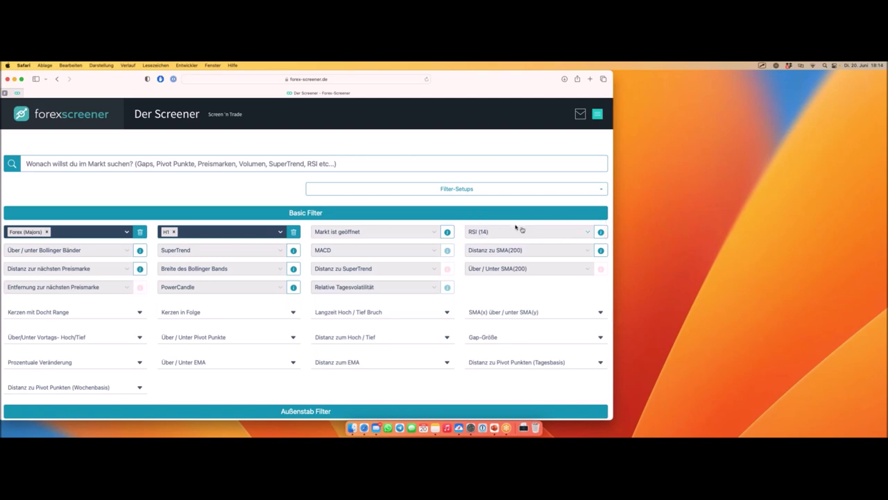
Step: Set the RSI (14) filter to RSI > 80 and clear the time interval and asset category filters
{"action": "left_click", "coordinate": [494, 232]}
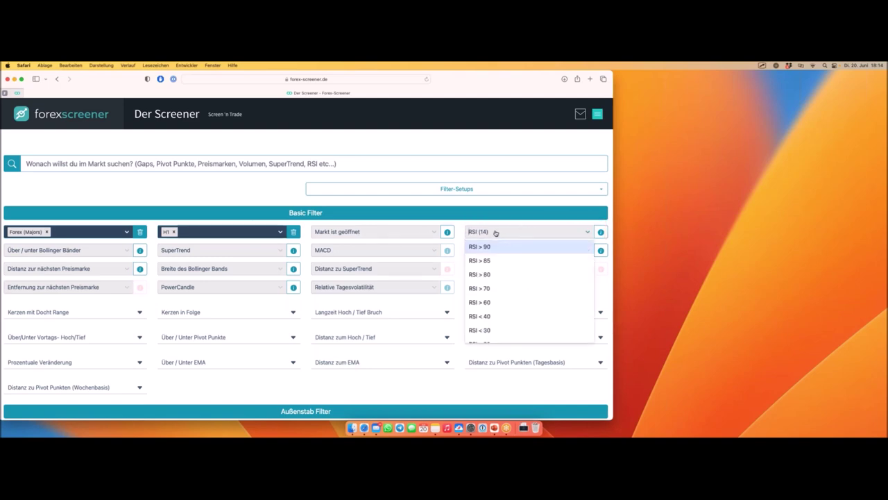
{"action": "left_click", "coordinate": [491, 274]}
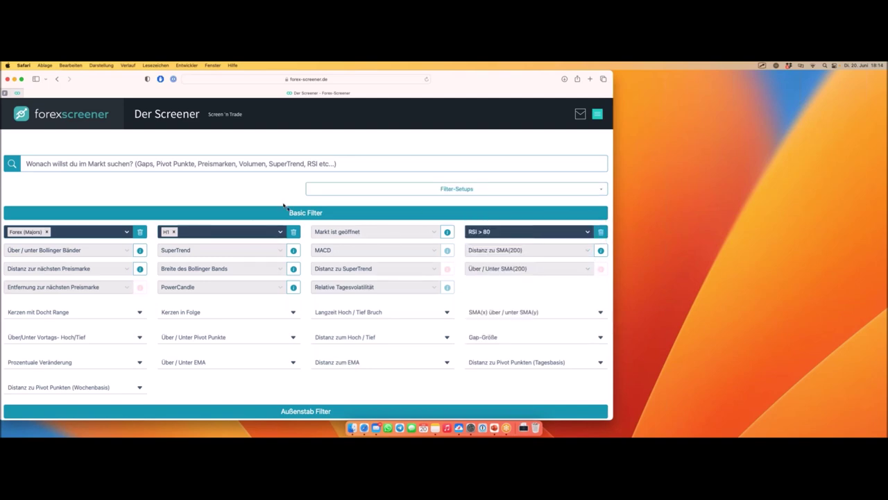
{"action": "left_click", "coordinate": [294, 231]}
{"action": "left_click", "coordinate": [139, 232]}
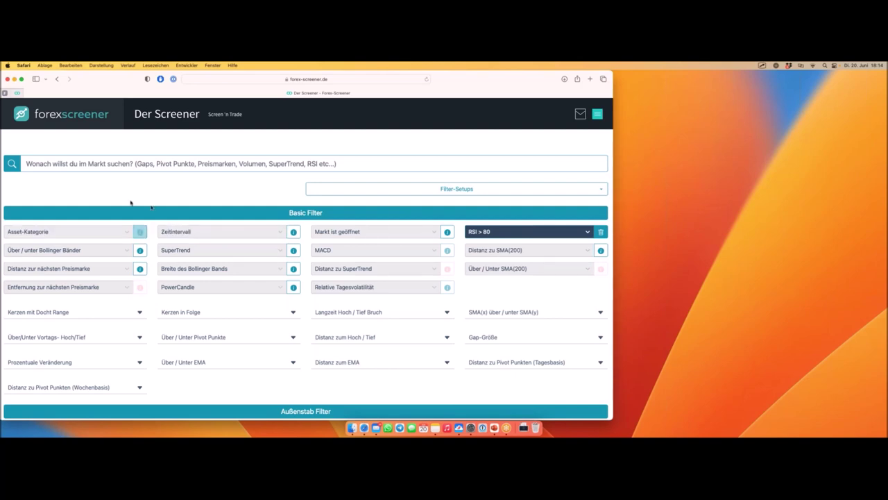
Step: Set the asset category filter to Forex (Majors) and check the results found for the current filters
{"action": "left_click", "coordinate": [54, 233]}
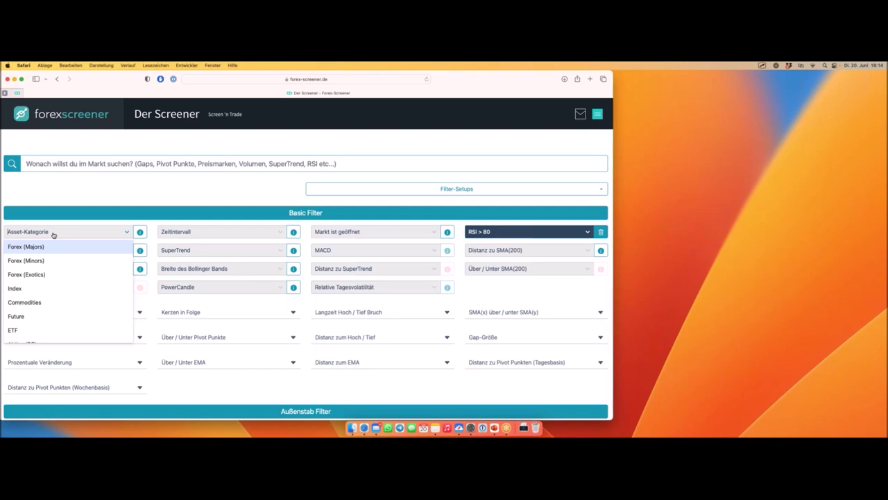
{"action": "left_click", "coordinate": [39, 247]}
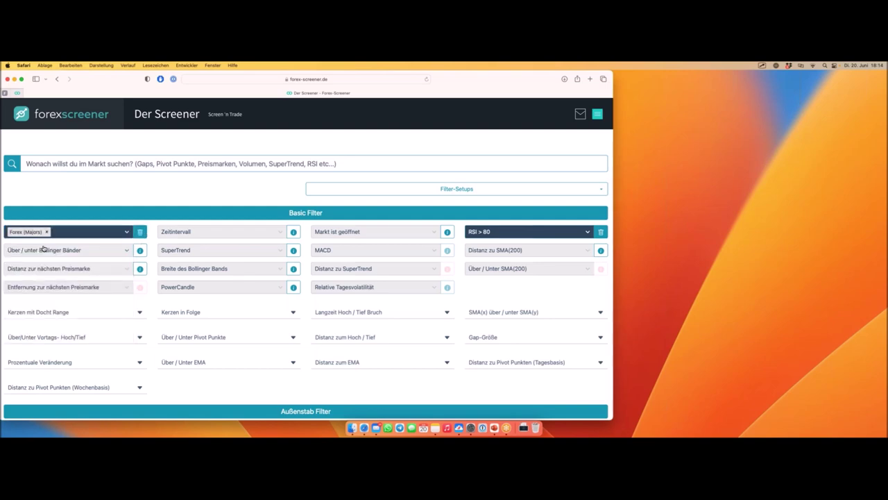
{"action": "scroll", "coordinate": [56, 212], "scroll_direction": "down", "scroll_amount": 1}
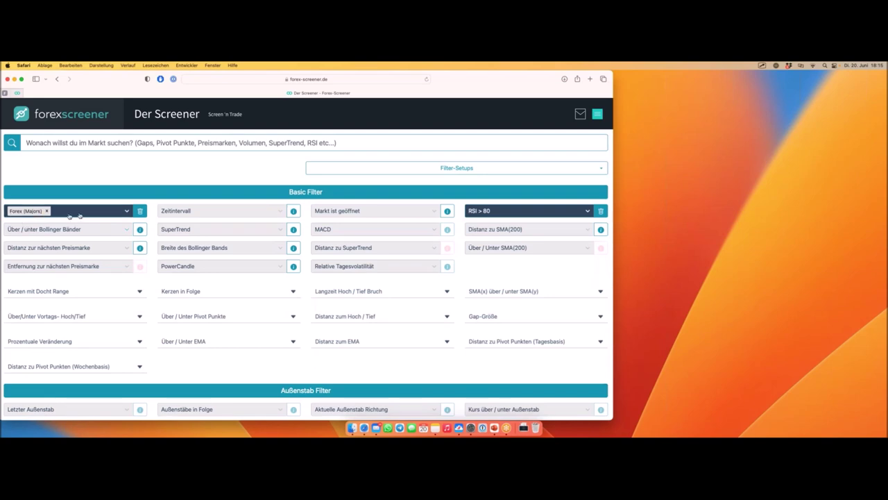
{"action": "scroll", "coordinate": [438, 218], "scroll_direction": "down", "scroll_amount": 15}
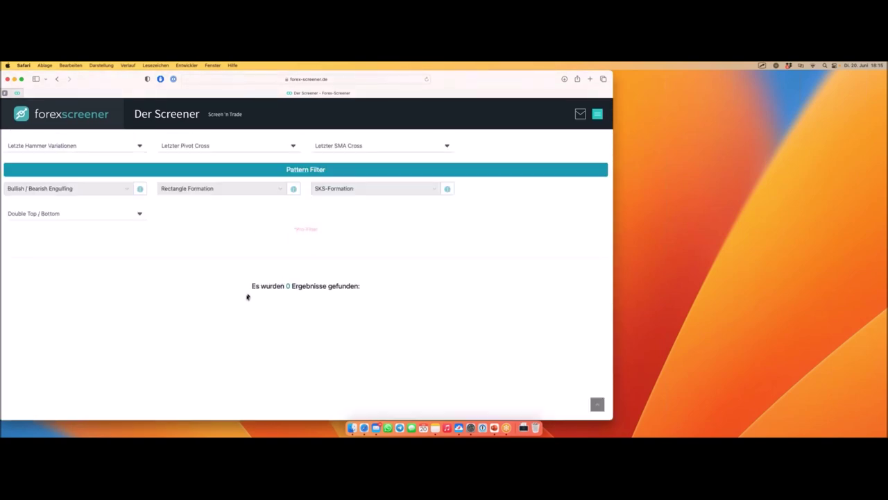
{"action": "mouse_move", "coordinate": [246, 302]}
{"action": "left_mouse_down"}
{"action": "mouse_move", "coordinate": [244, 279]}
{"action": "mouse_move", "coordinate": [385, 277]}
{"action": "left_mouse_up"}
{"action": "left_click_drag", "start_coordinate": [246, 296], "coordinate": [369, 297]}
{"action": "scroll", "coordinate": [379, 289], "scroll_direction": "up", "scroll_amount": 10}
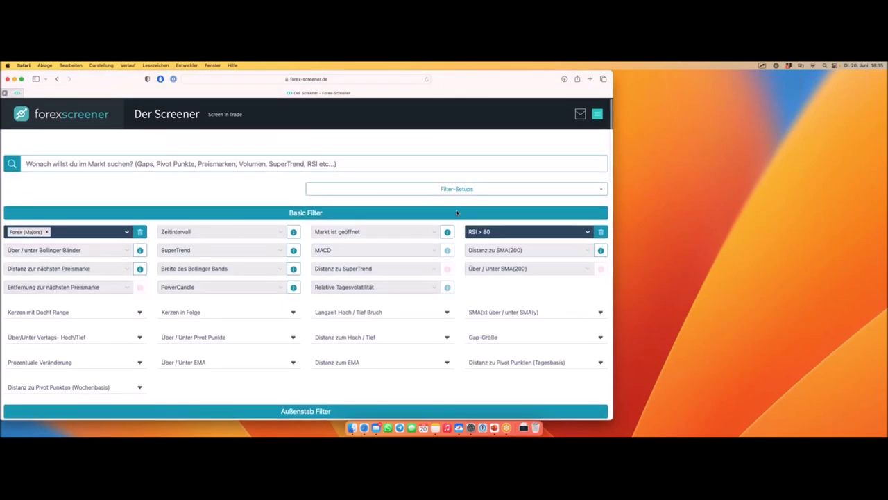
Step: Remove the RSI > 80 filter and search the available filters for "boll"
{"action": "scroll", "coordinate": [601, 230], "scroll_direction": "down", "scroll_amount": 1}
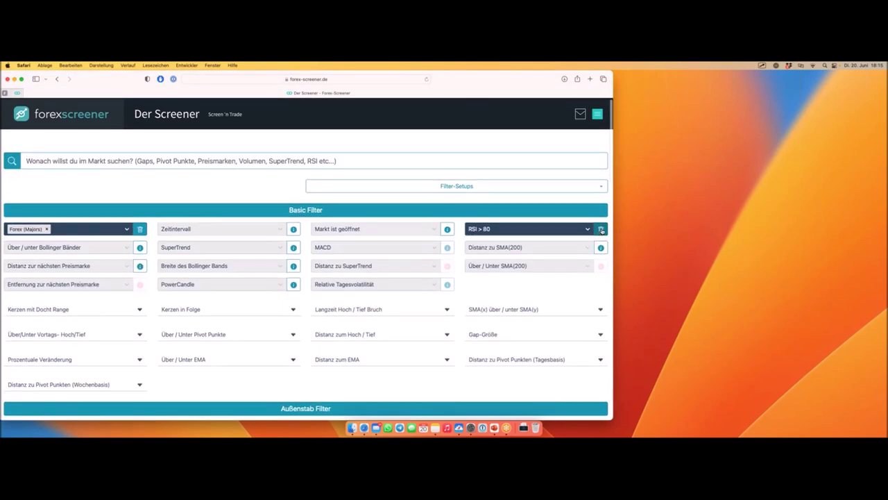
{"action": "left_click", "coordinate": [601, 230]}
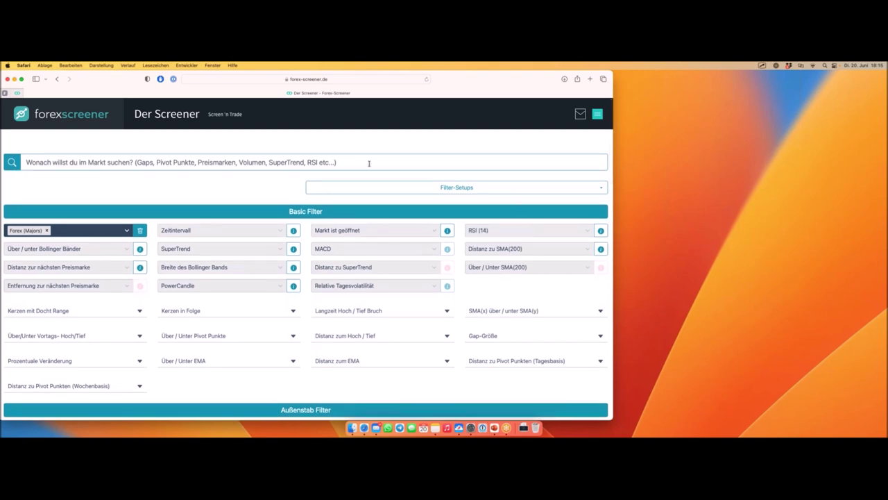
{"action": "left_click", "coordinate": [369, 162]}
{"action": "type", "text": "boll"}
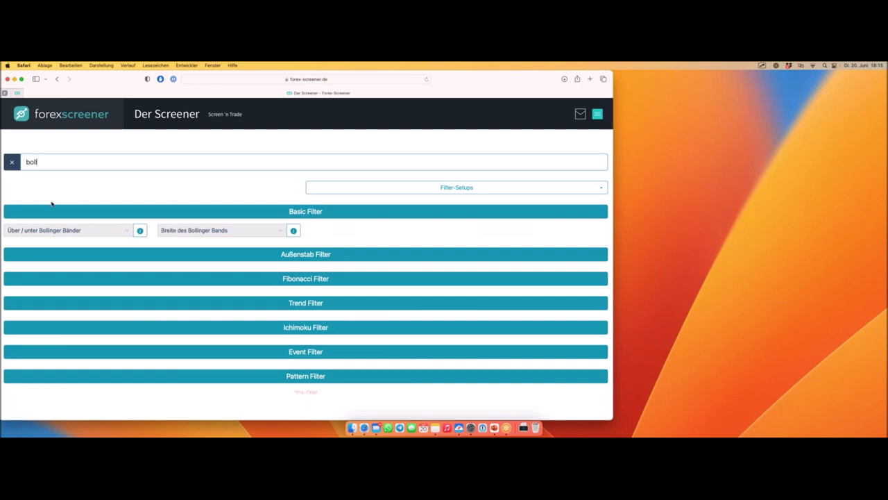
{"action": "left_click", "coordinate": [80, 233]}
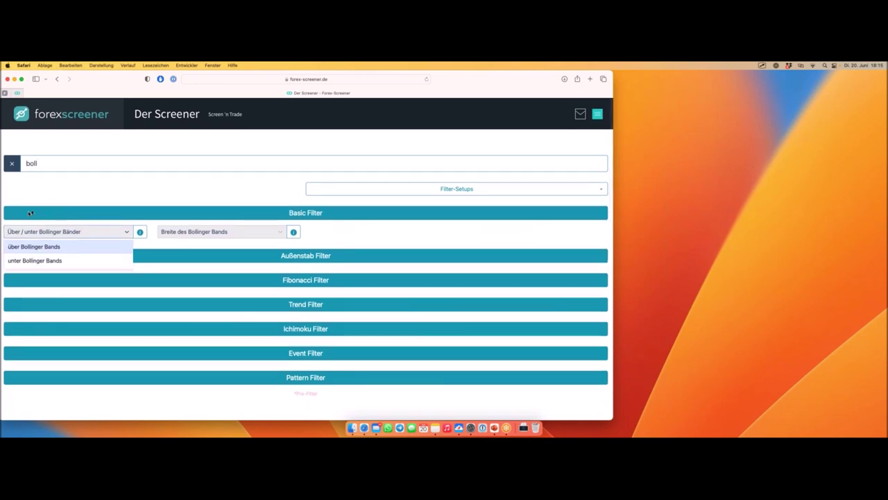
{"action": "left_click", "coordinate": [60, 210]}
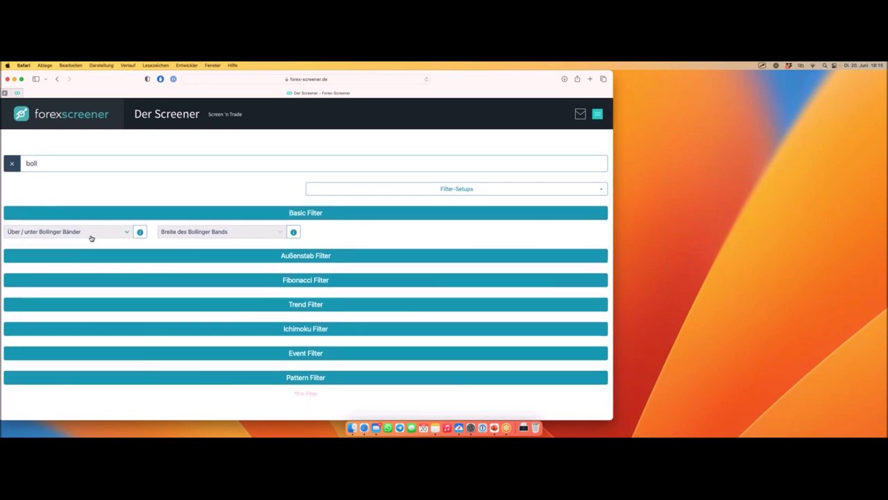
Step: Extend the filter search term to "bollinger"
{"action": "left_click", "coordinate": [54, 164]}
{"action": "left_click_drag", "start_coordinate": [54, 164], "coordinate": [12, 162]}
{"action": "left_click", "coordinate": [51, 164]}
{"action": "type", "text": "inger"}
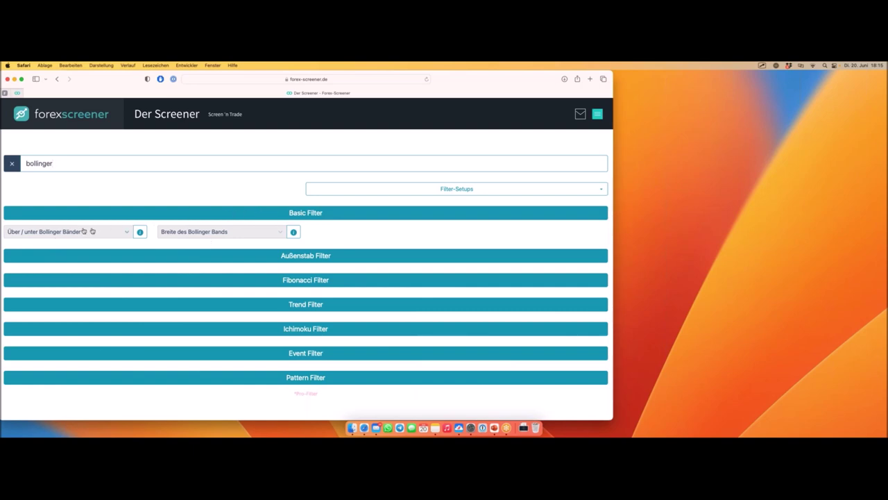
{"action": "left_click_drag", "start_coordinate": [66, 163], "coordinate": [12, 162]}
{"action": "left_click", "coordinate": [72, 164]}
{"action": "left_click_drag", "start_coordinate": [72, 164], "coordinate": [22, 163]}
Step: Set the Über / unter Bollinger Bänder filter to "unter Bollinger Bands" and clear the filter search
{"action": "left_click", "coordinate": [91, 233]}
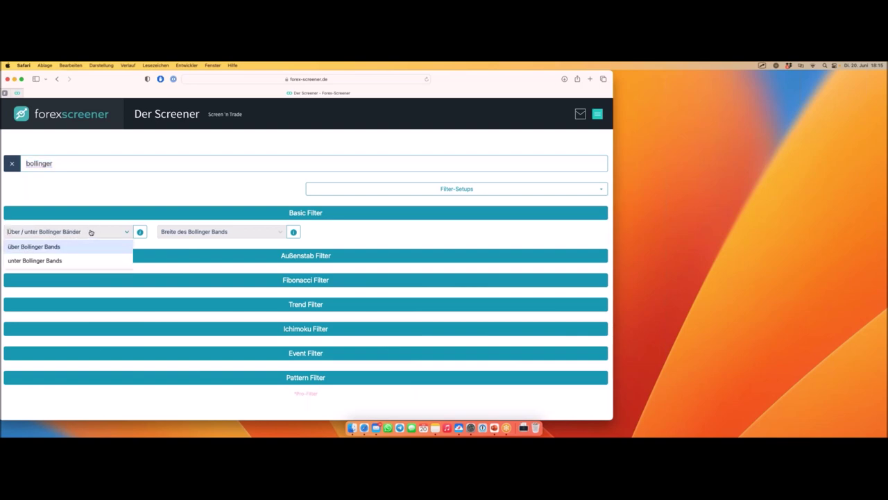
{"action": "left_click", "coordinate": [50, 261]}
{"action": "left_click", "coordinate": [14, 164]}
Step: Examine the result cards of the major currency pairs and their timeframes that match the Bollinger filter
{"action": "scroll", "coordinate": [110, 226], "scroll_direction": "down", "scroll_amount": 5}
{"action": "scroll", "coordinate": [110, 226], "scroll_direction": "down", "scroll_amount": 20}
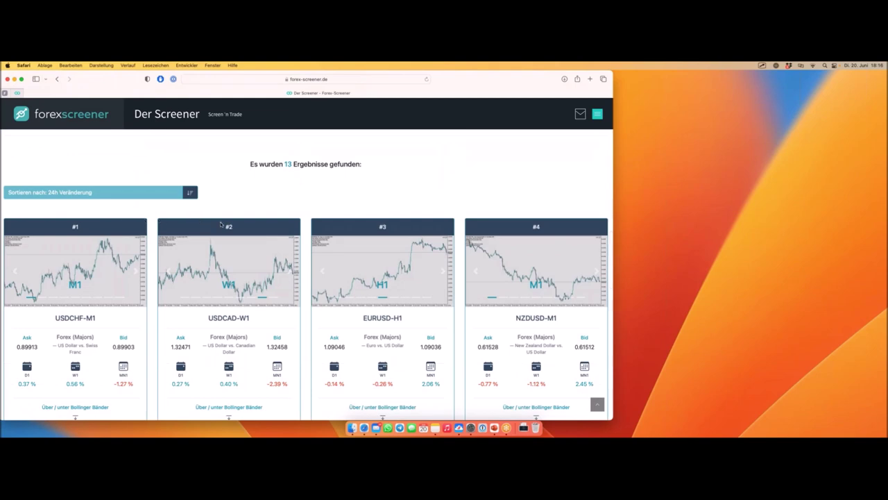
{"action": "scroll", "coordinate": [221, 227], "scroll_direction": "down", "scroll_amount": 2}
{"action": "scroll", "coordinate": [222, 226], "scroll_direction": "up", "scroll_amount": 3}
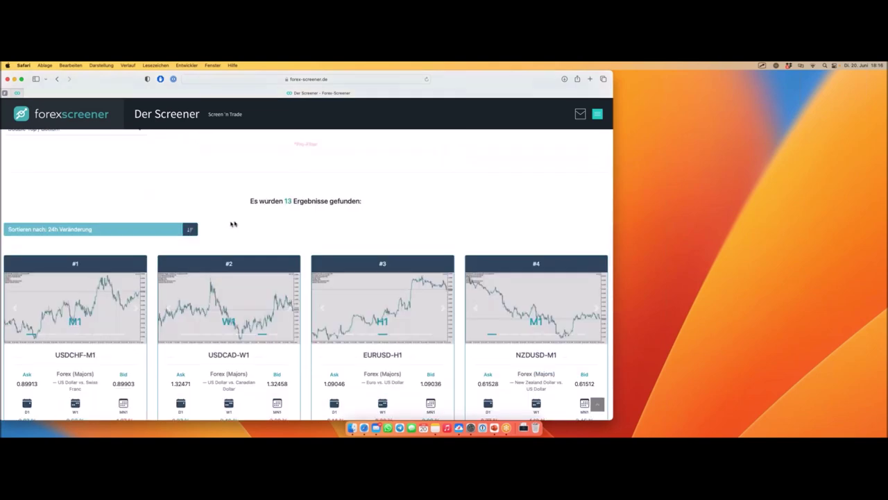
{"action": "scroll", "coordinate": [358, 247], "scroll_direction": "down", "scroll_amount": 5}
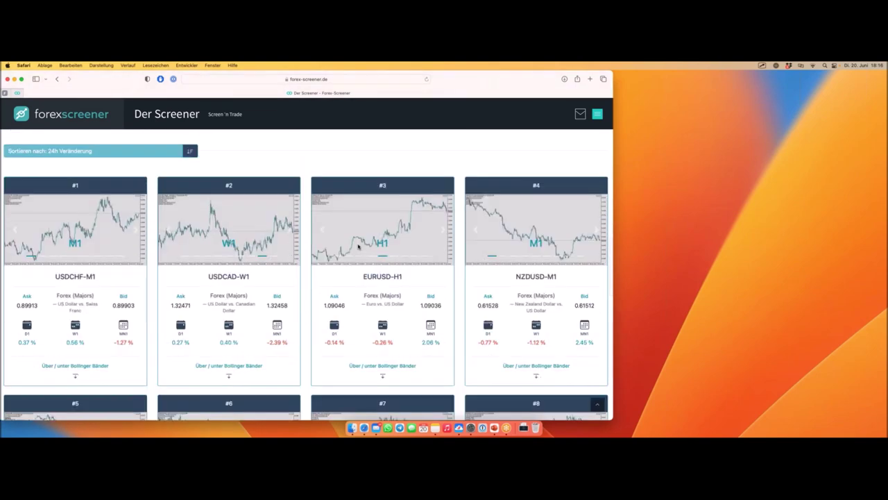
{"action": "scroll", "coordinate": [358, 246], "scroll_direction": "down", "scroll_amount": 4}
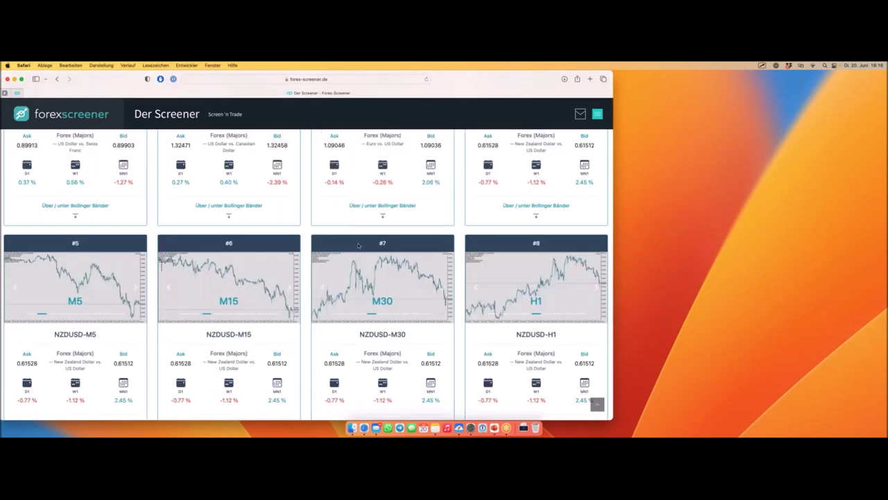
{"action": "scroll", "coordinate": [358, 245], "scroll_direction": "down", "scroll_amount": 2}
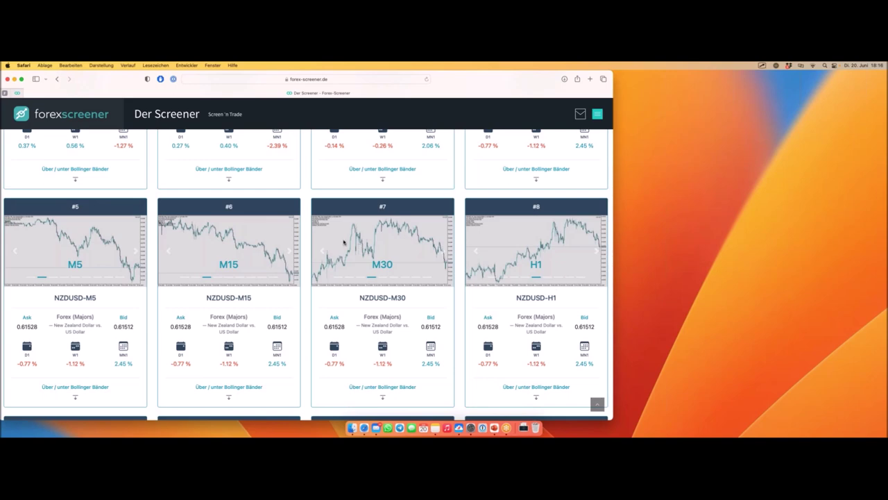
{"action": "scroll", "coordinate": [344, 241], "scroll_direction": "up", "scroll_amount": 8}
{"action": "scroll", "coordinate": [343, 241], "scroll_direction": "down", "scroll_amount": 2}
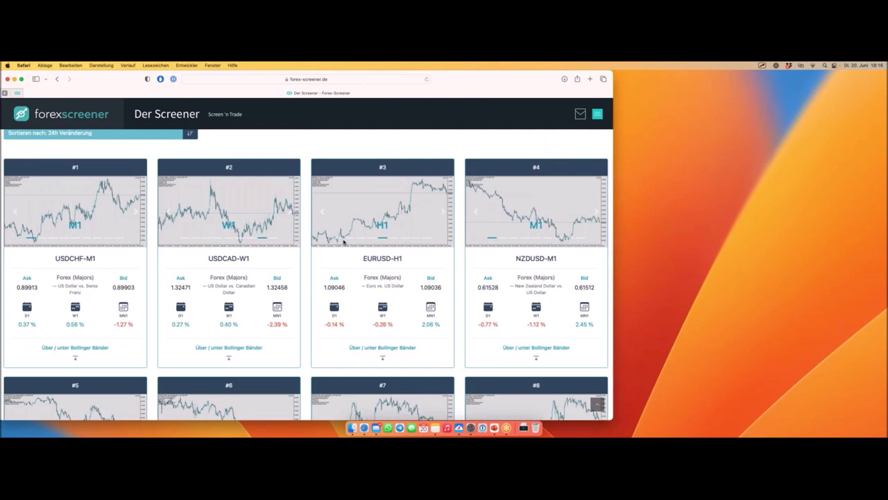
{"action": "scroll", "coordinate": [344, 241], "scroll_direction": "down", "scroll_amount": 1}
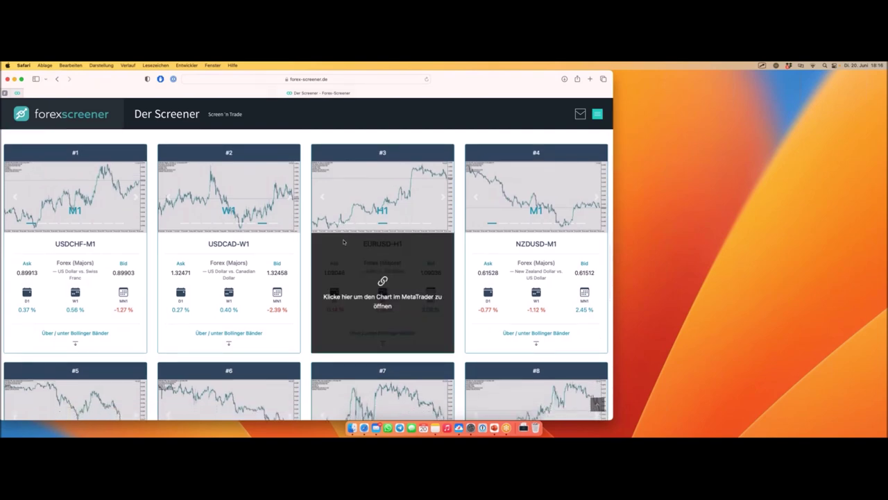
Step: Open the chart of the USDCAD-W1 result in MetaTrader and zoom in on its candles and Bollinger Bands
{"action": "left_click", "coordinate": [274, 263]}
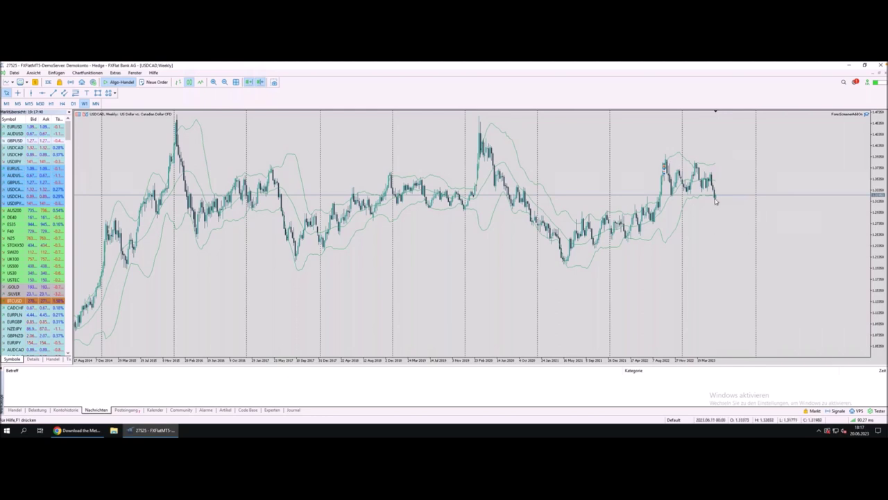
{"action": "mouse_move", "coordinate": [716, 201]}
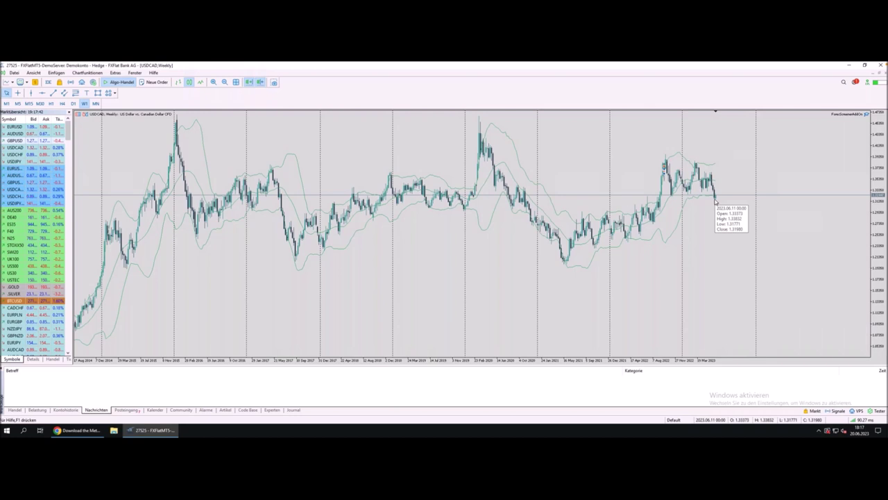
{"action": "key", "text": "super+period"}
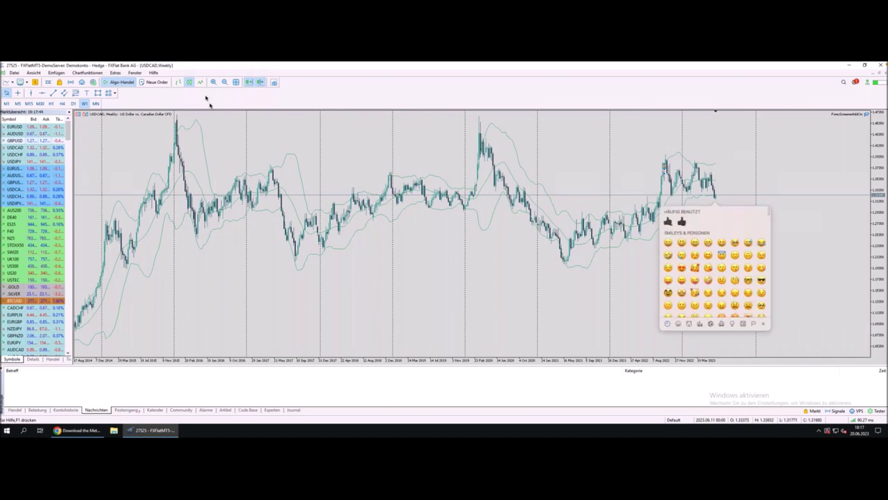
{"action": "left_click", "coordinate": [526, 167]}
{"action": "left_click", "coordinate": [215, 81]}
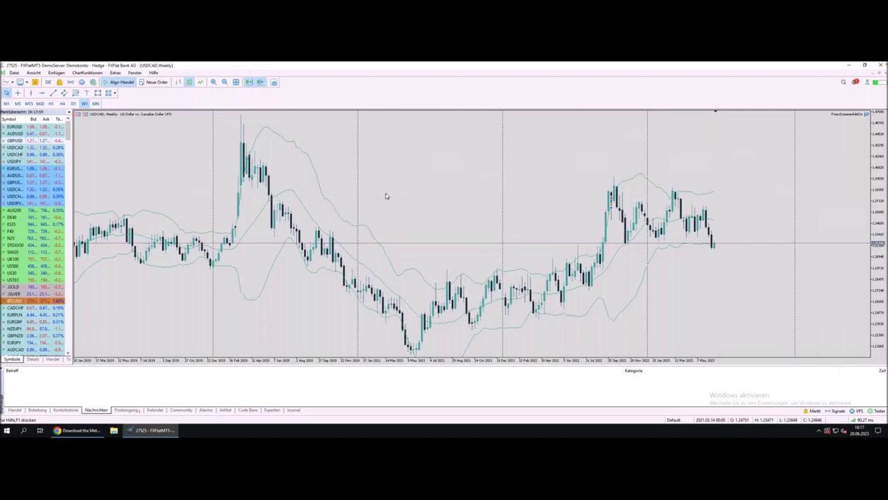
Step: Switch back to the Forex-Screener page and expand the Kerzen mit Docht Range group in the basic filters
{"action": "key", "text": "ctrl+Left"}
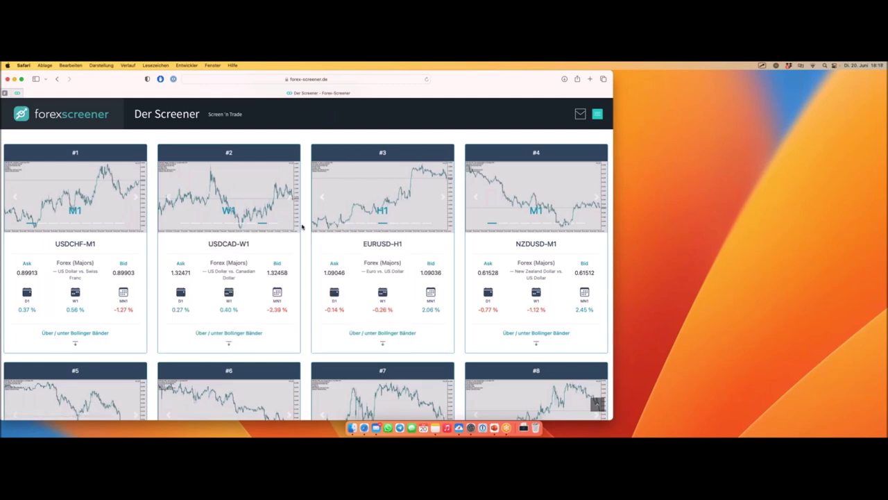
{"action": "scroll", "coordinate": [301, 227], "scroll_direction": "up", "scroll_amount": 10}
{"action": "scroll", "coordinate": [302, 226], "scroll_direction": "up", "scroll_amount": 10}
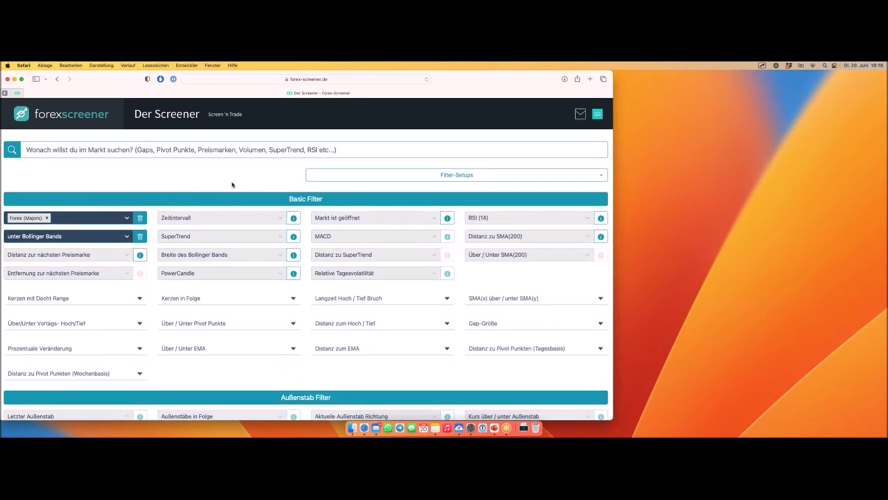
{"action": "scroll", "coordinate": [230, 184], "scroll_direction": "down", "scroll_amount": 1}
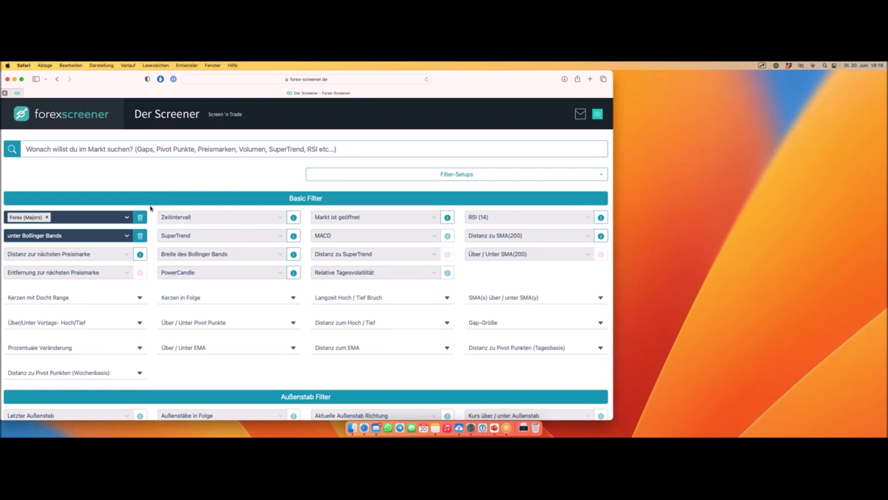
{"action": "scroll", "coordinate": [150, 208], "scroll_direction": "down", "scroll_amount": 2}
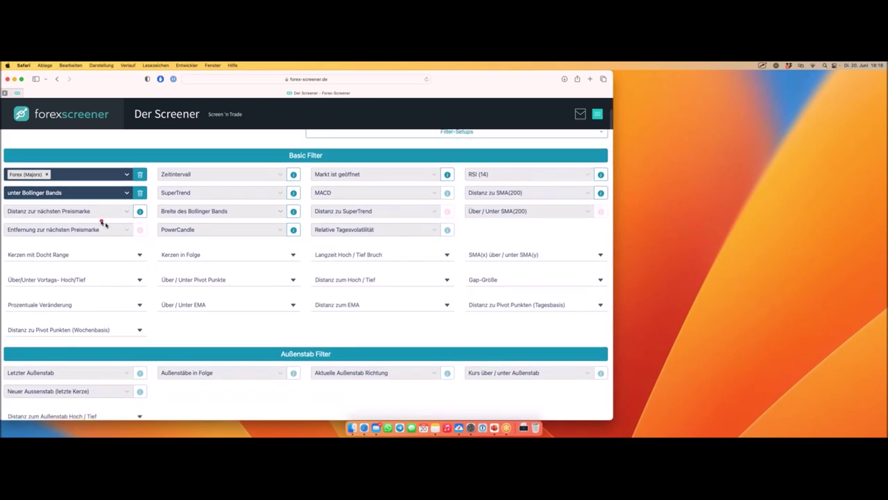
{"action": "left_click", "coordinate": [116, 258]}
{"action": "mouse_move", "coordinate": [153, 263]}
{"action": "left_mouse_down"}
{"action": "mouse_move", "coordinate": [147, 306]}
{"action": "mouse_move", "coordinate": [19, 304]}
{"action": "left_mouse_up"}
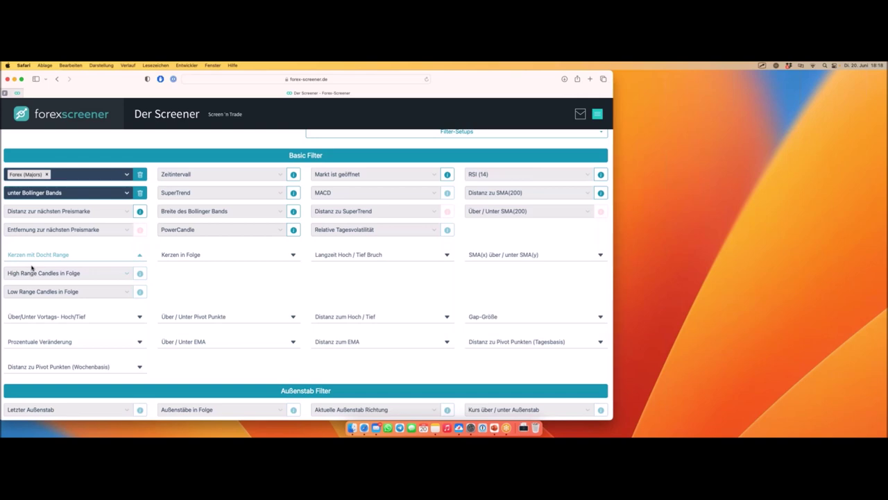
Step: Expand the Kerzen in Folge filter group and switch back to the USDCAD weekly chart in MetaTrader
{"action": "left_click", "coordinate": [240, 255]}
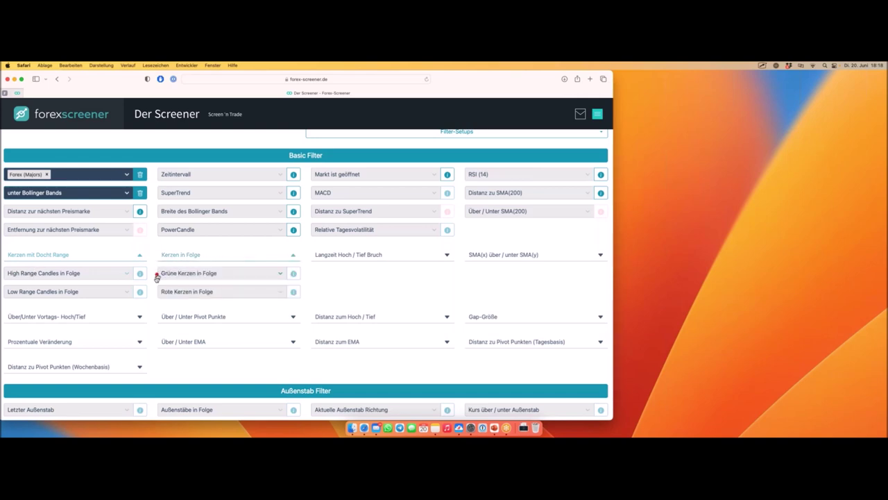
{"action": "mouse_move", "coordinate": [157, 285]}
{"action": "left_mouse_down"}
{"action": "mouse_move", "coordinate": [230, 264]}
{"action": "mouse_move", "coordinate": [310, 267]}
{"action": "left_mouse_up"}
{"action": "key", "text": "ctrl+Right"}
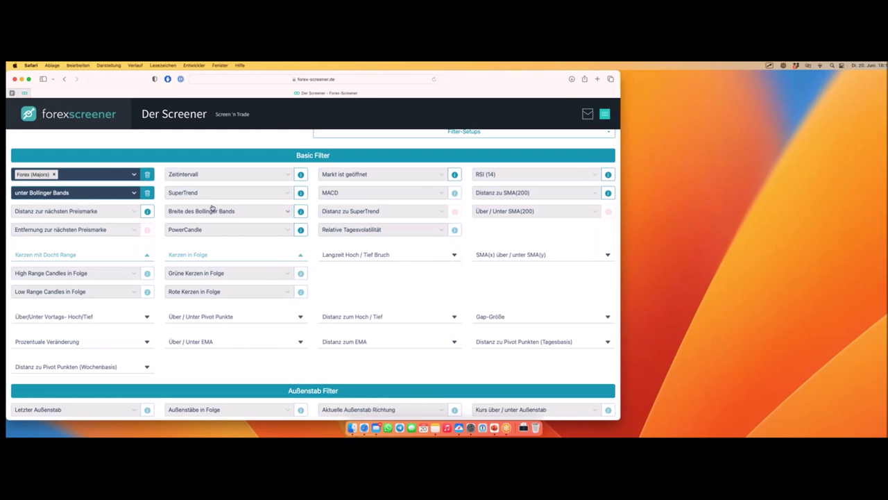
{"action": "key", "text": "ctrl+Left"}
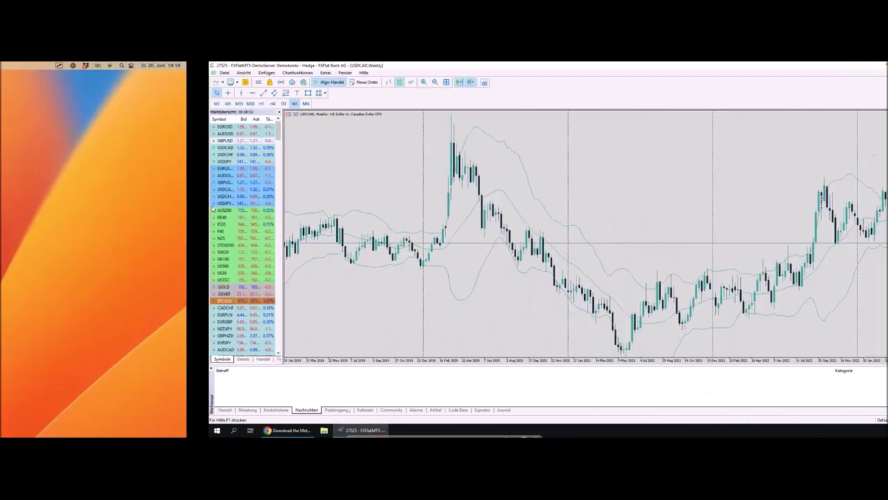
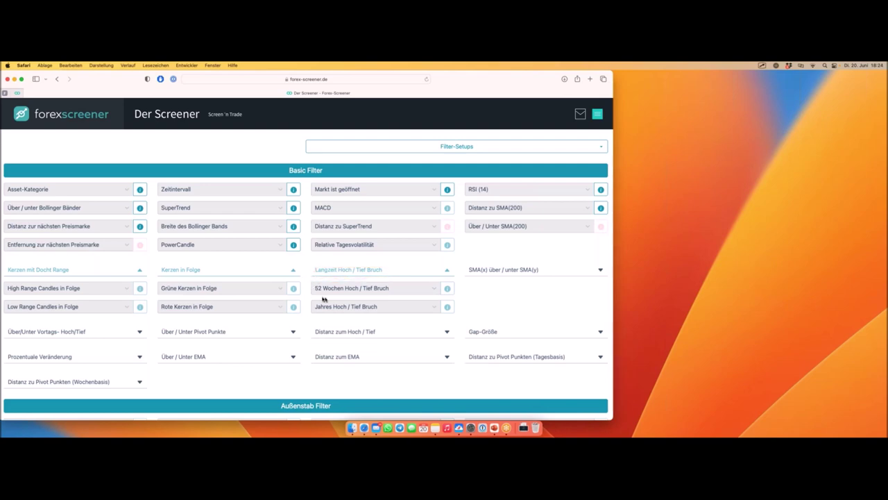
Step: Set the Jahres Hoch / Tief Bruch filter to "Hoch diese Woche gebrochen"
{"action": "left_click_drag", "start_coordinate": [316, 298], "coordinate": [394, 298]}
{"action": "left_click", "coordinate": [368, 308]}
{"action": "left_click", "coordinate": [341, 323]}
Step: Find the COV-W1 result among the matches and open its chart in MetaTrader
{"action": "scroll", "coordinate": [406, 288], "scroll_direction": "down", "scroll_amount": 10}
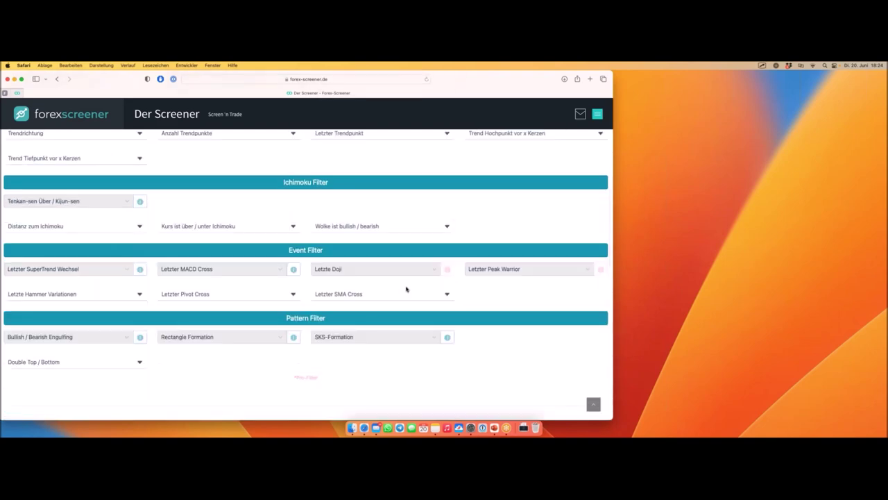
{"action": "scroll", "coordinate": [406, 289], "scroll_direction": "down", "scroll_amount": 5}
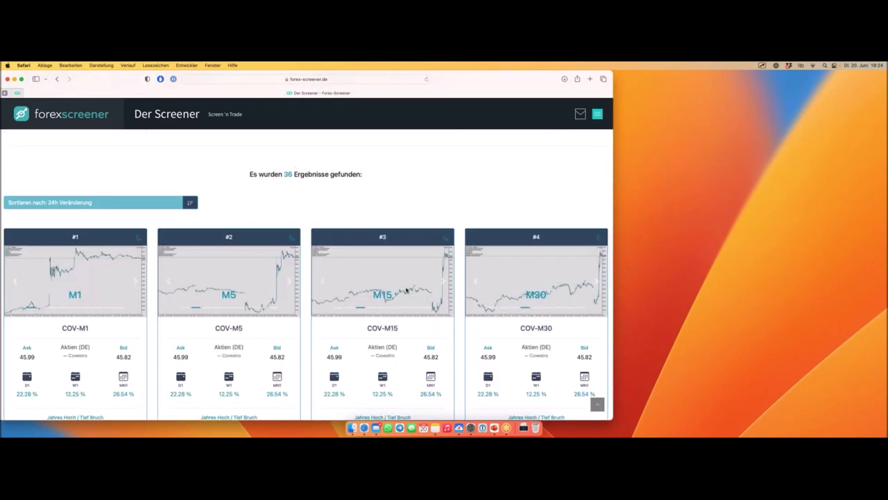
{"action": "scroll", "coordinate": [407, 290], "scroll_direction": "down", "scroll_amount": 5}
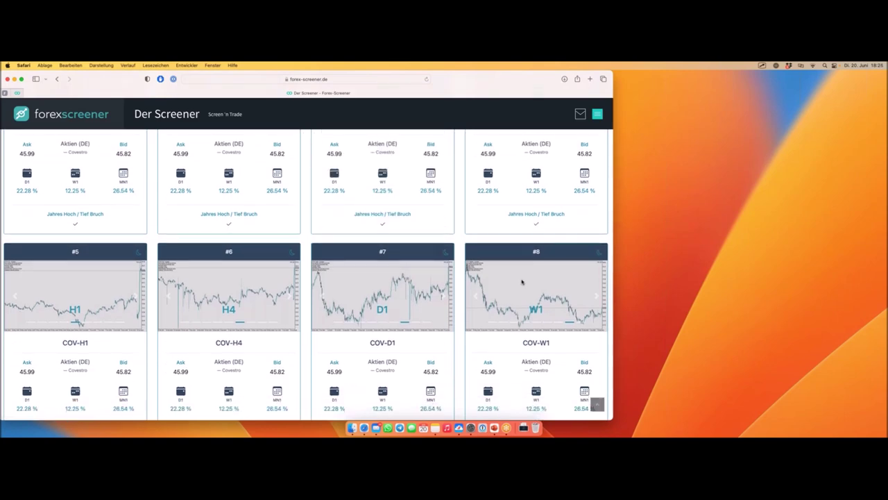
{"action": "scroll", "coordinate": [526, 281], "scroll_direction": "down", "scroll_amount": 1}
{"action": "scroll", "coordinate": [563, 343], "scroll_direction": "down", "scroll_amount": 3}
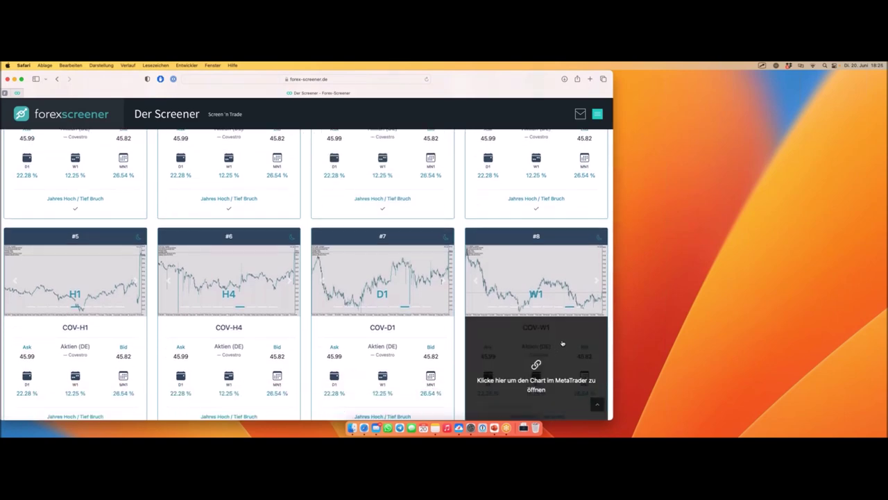
{"action": "left_click", "coordinate": [558, 329]}
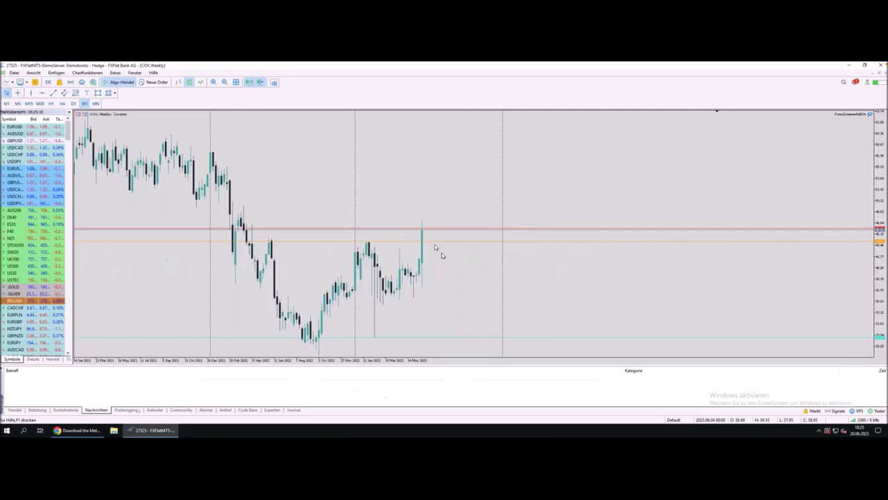
{"action": "scroll", "coordinate": [455, 268], "scroll_direction": "up", "scroll_amount": 5}
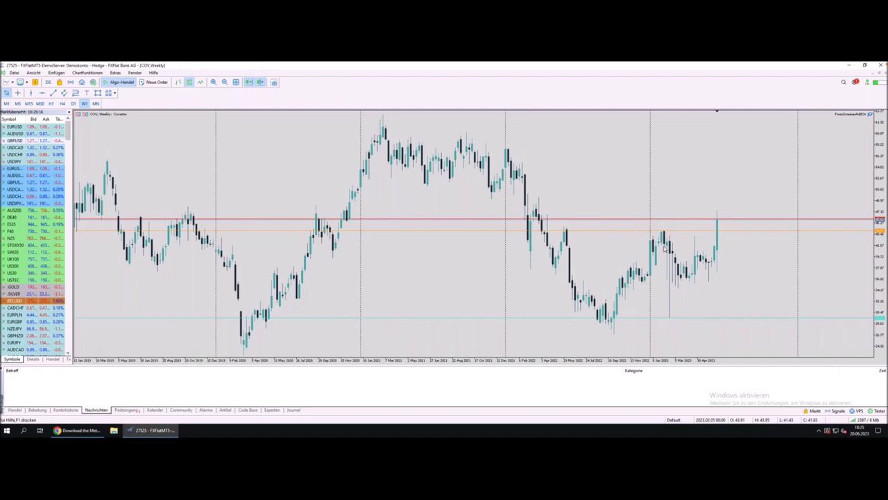
Step: Inspect the yearly high line at the early 2023 peak with the crosshair and the candles that follow it
{"action": "left_click_drag", "start_coordinate": [650, 172], "coordinate": [653, 241]}
{"action": "left_click_drag", "start_coordinate": [658, 230], "coordinate": [670, 230]}
{"action": "mouse_move", "coordinate": [663, 235]}
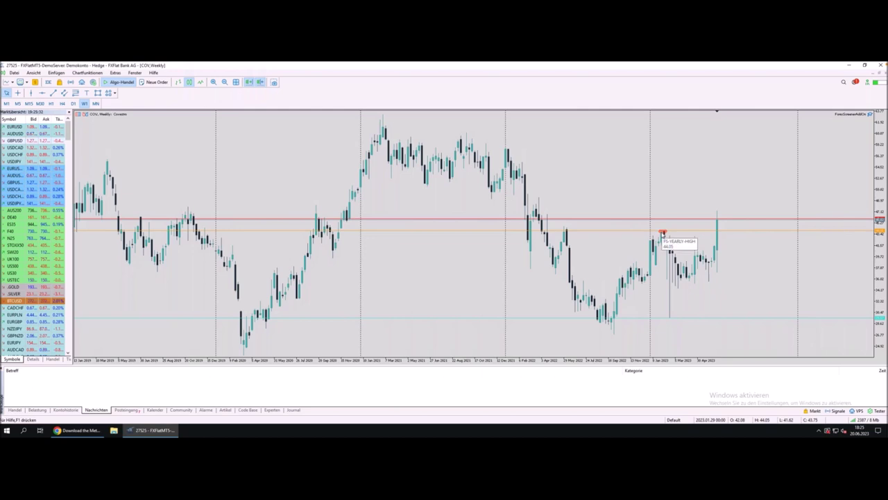
{"action": "middle_click", "coordinate": [662, 233]}
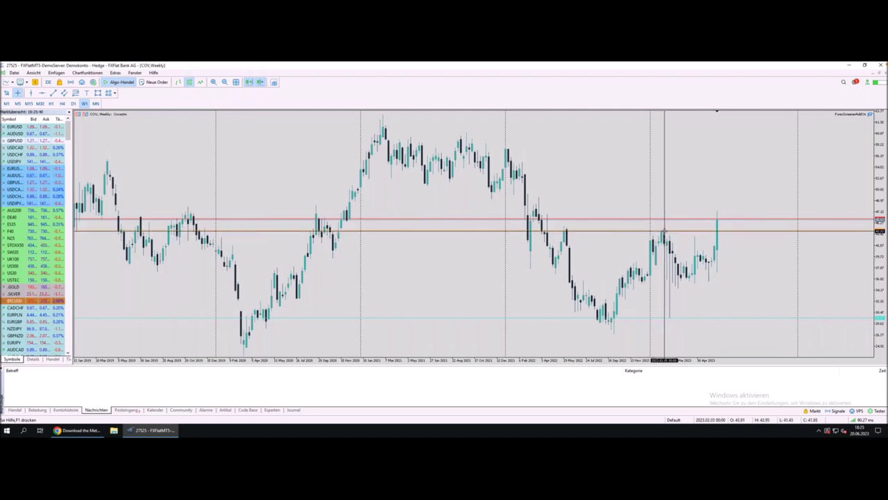
{"action": "left_click", "coordinate": [693, 247]}
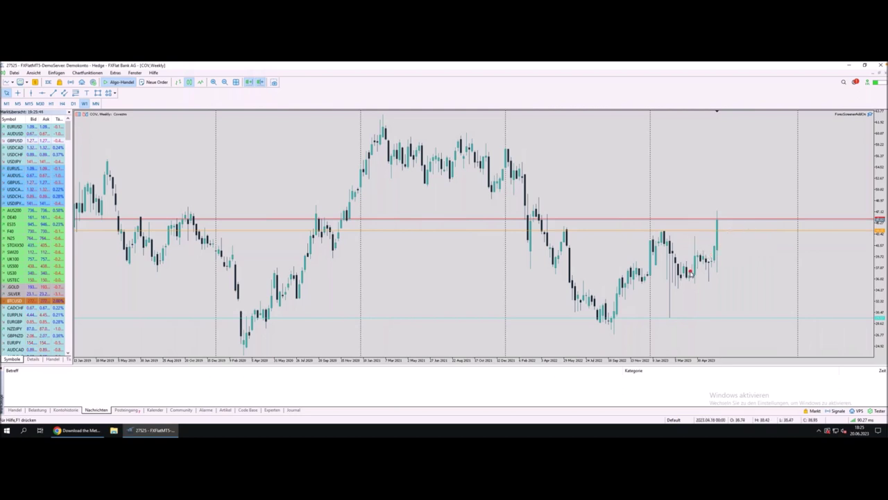
{"action": "left_click_drag", "start_coordinate": [693, 271], "coordinate": [694, 244]}
{"action": "left_click_drag", "start_coordinate": [695, 240], "coordinate": [696, 255]}
Step: Compare the latest weekly candle with the yearly high line and the early 2023 peak
{"action": "left_click", "coordinate": [718, 226]}
{"action": "left_click", "coordinate": [660, 231]}
{"action": "left_click", "coordinate": [717, 246]}
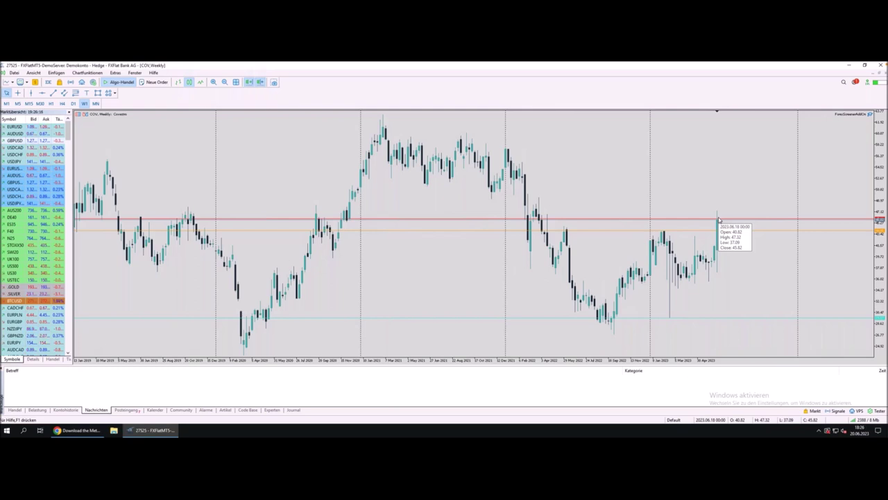
{"action": "left_click", "coordinate": [717, 231]}
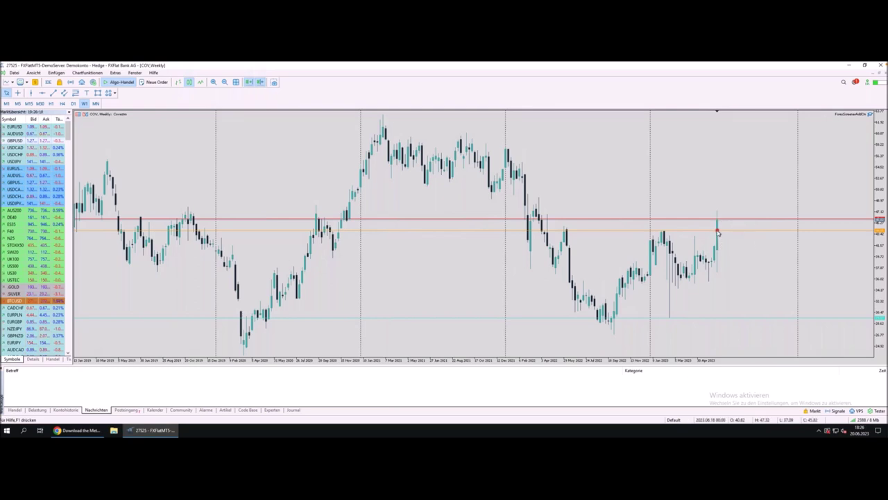
{"action": "left_click_drag", "start_coordinate": [716, 231], "coordinate": [722, 242]}
{"action": "mouse_move", "coordinate": [665, 228]}
{"action": "left_mouse_down"}
{"action": "mouse_move", "coordinate": [657, 232]}
{"action": "mouse_move", "coordinate": [666, 236]}
{"action": "left_mouse_up"}
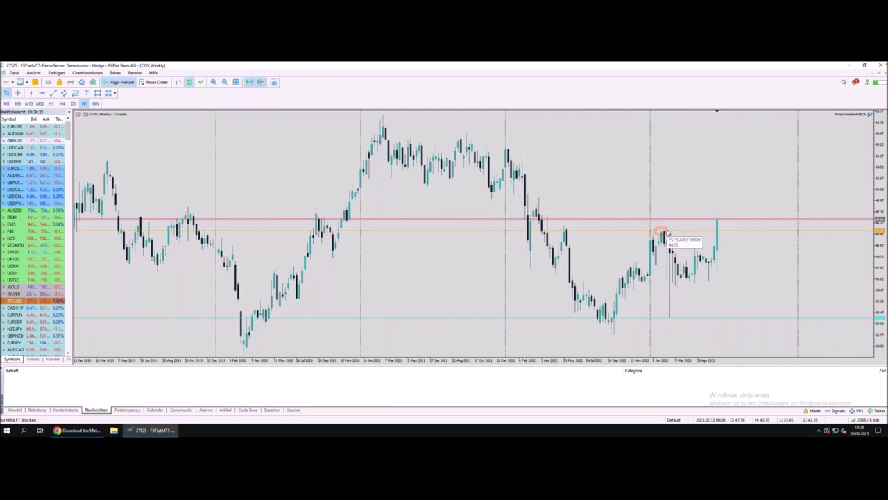
{"action": "left_click_drag", "start_coordinate": [716, 230], "coordinate": [718, 223]}
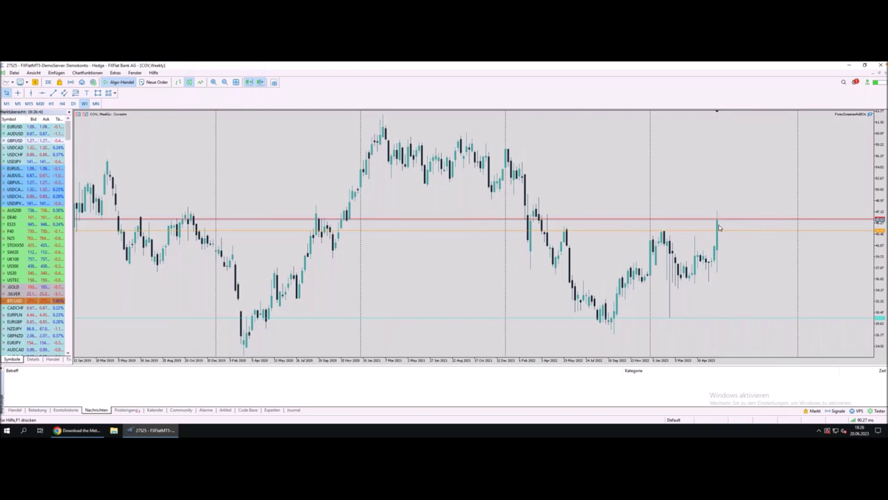
{"action": "left_click_drag", "start_coordinate": [718, 213], "coordinate": [723, 227]}
{"action": "left_click_drag", "start_coordinate": [717, 215], "coordinate": [723, 232]}
{"action": "mouse_move", "coordinate": [720, 216]}
{"action": "left_mouse_down"}
{"action": "mouse_move", "coordinate": [723, 231]}
{"action": "mouse_move", "coordinate": [743, 182]}
{"action": "left_mouse_up"}
{"action": "mouse_move", "coordinate": [722, 233]}
{"action": "left_click_drag", "start_coordinate": [722, 226], "coordinate": [732, 225]}
Step: Draw a thin rectangle along the yearly high line from the mid-2022 peak to just past the latest candle
{"action": "left_click", "coordinate": [98, 92]}
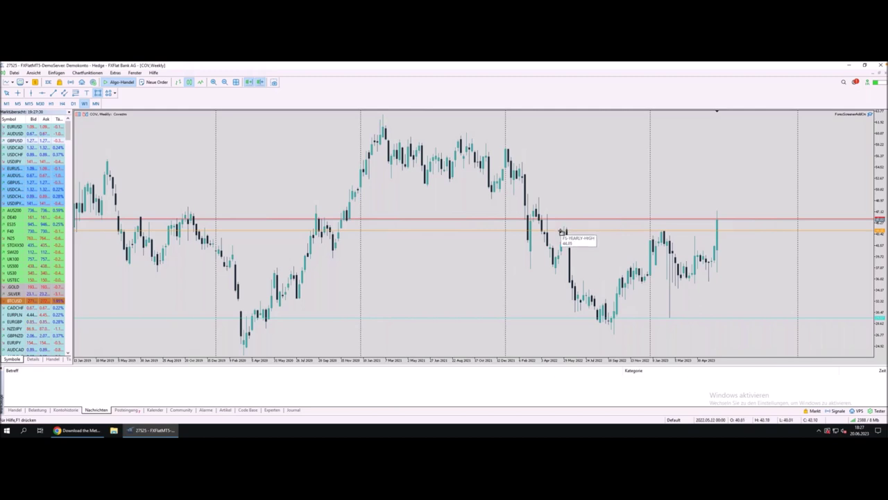
{"action": "left_click_drag", "start_coordinate": [560, 228], "coordinate": [761, 229]}
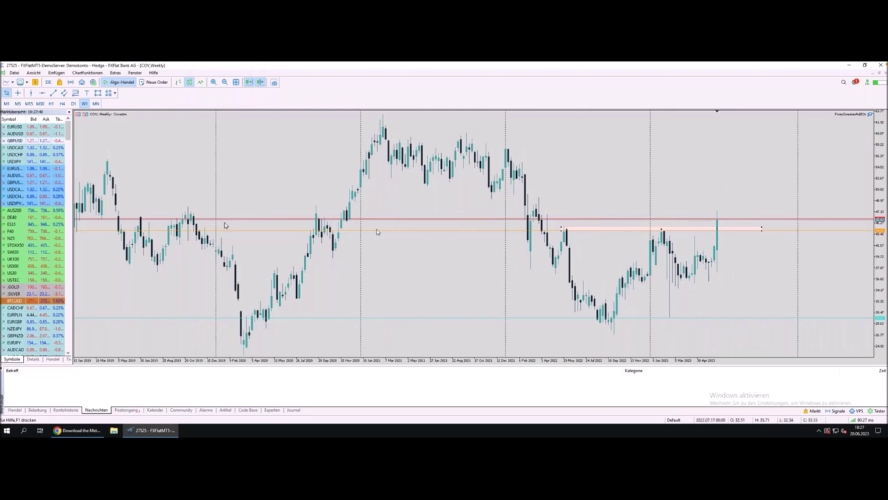
Step: Examine where earlier COV weekly prices from 2019 and 2020 meet the yearly high level
{"action": "mouse_move", "coordinate": [153, 233]}
{"action": "left_mouse_down"}
{"action": "mouse_move", "coordinate": [141, 223]}
{"action": "mouse_move", "coordinate": [154, 231]}
{"action": "left_mouse_up"}
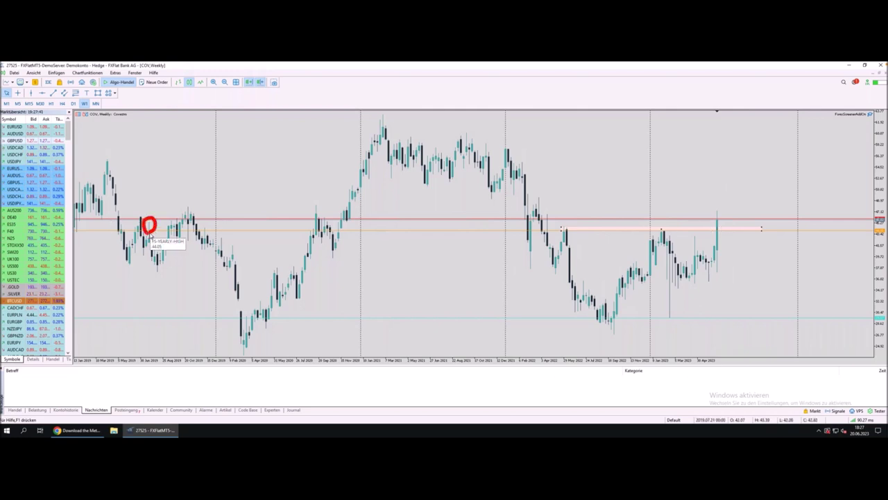
{"action": "left_click_drag", "start_coordinate": [94, 231], "coordinate": [128, 231]}
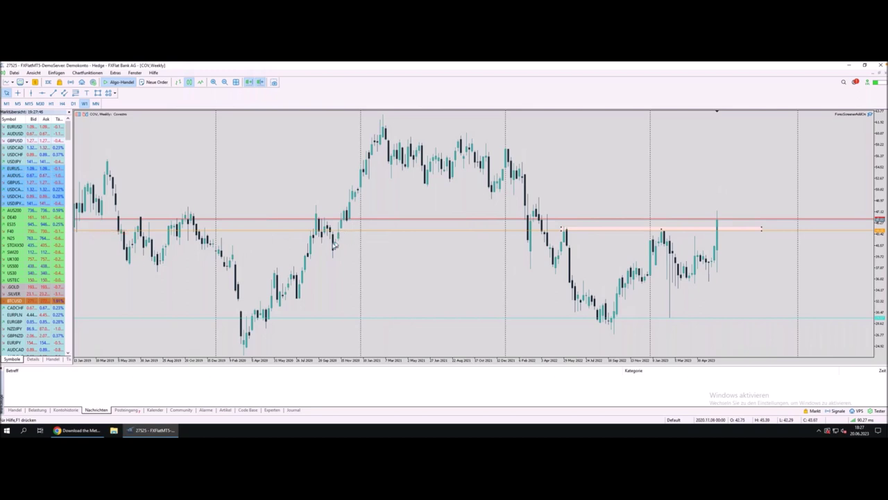
{"action": "scroll", "coordinate": [317, 248], "scroll_direction": "left", "scroll_amount": 1}
{"action": "scroll", "coordinate": [316, 247], "scroll_direction": "left", "scroll_amount": 1}
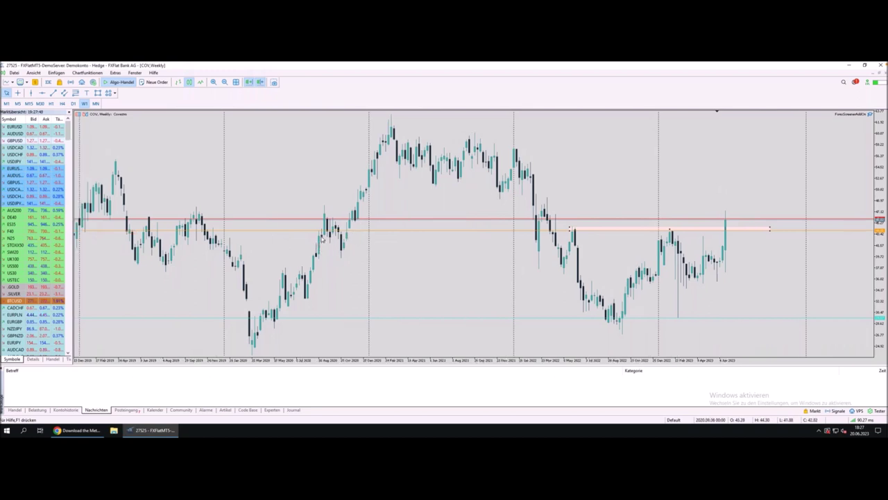
{"action": "left_click", "coordinate": [319, 230]}
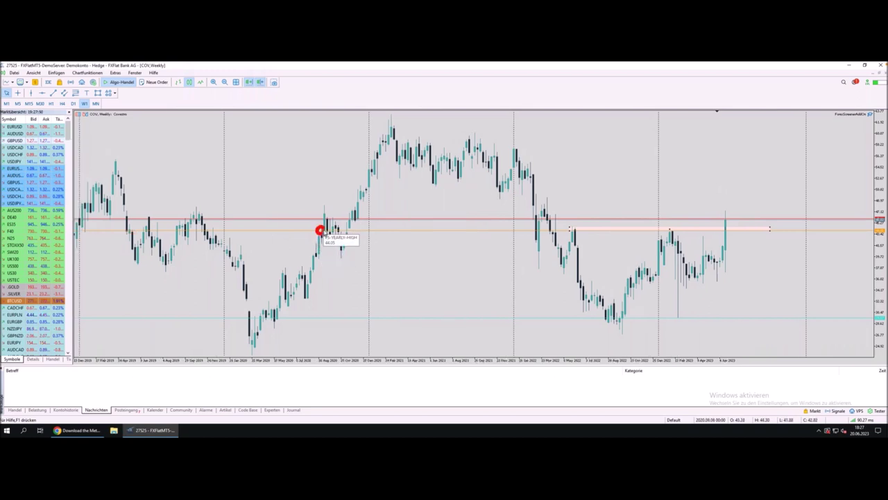
{"action": "left_click", "coordinate": [214, 229]}
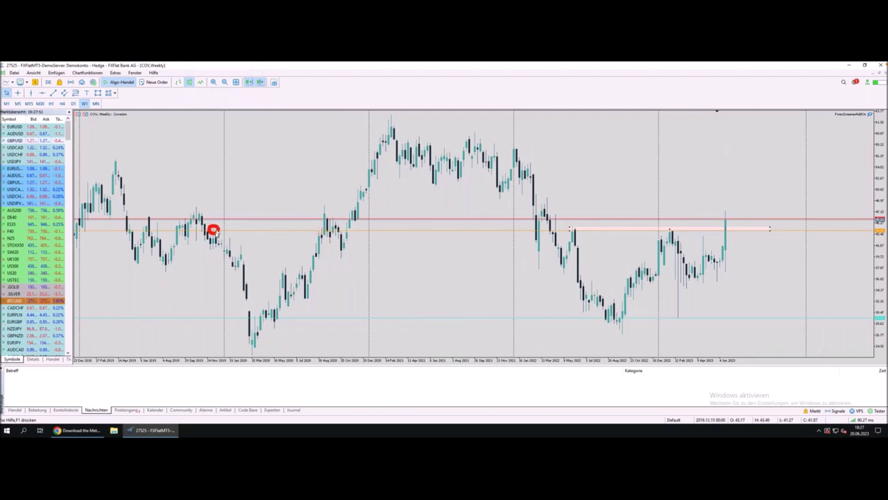
{"action": "scroll", "coordinate": [190, 246], "scroll_direction": "left", "scroll_amount": 3}
{"action": "left_click", "coordinate": [165, 229]}
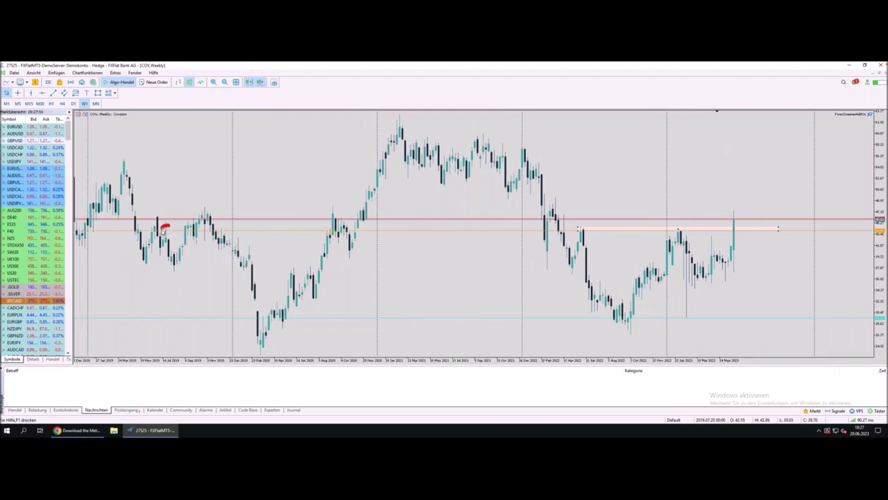
{"action": "left_click", "coordinate": [91, 229]}
{"action": "left_click_drag", "start_coordinate": [93, 229], "coordinate": [101, 193]}
Step: Switch back to the Forex-Screener page, remove the Jahres Hoch / Tief Bruch filter and collapse the Langzeit Hoch / Tief Bruch group
{"action": "key", "text": "ctrl+Left"}
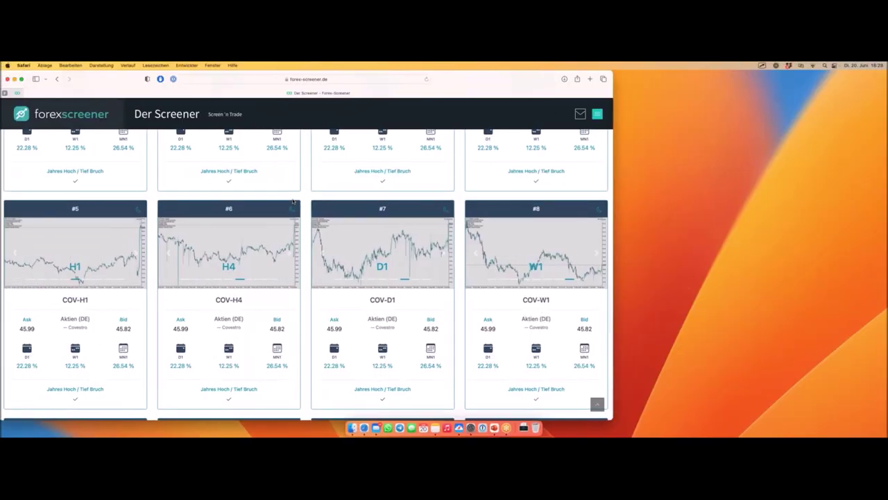
{"action": "scroll", "coordinate": [293, 201], "scroll_direction": "up", "scroll_amount": 8}
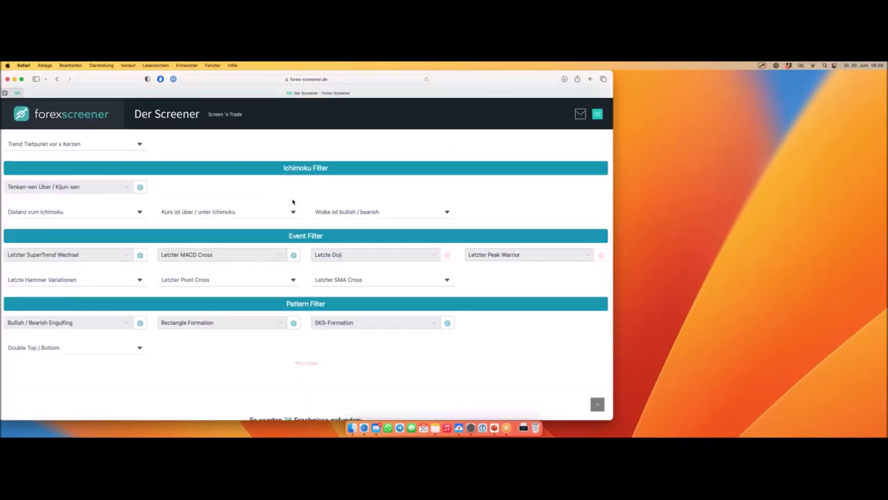
{"action": "scroll", "coordinate": [293, 201], "scroll_direction": "up", "scroll_amount": 15}
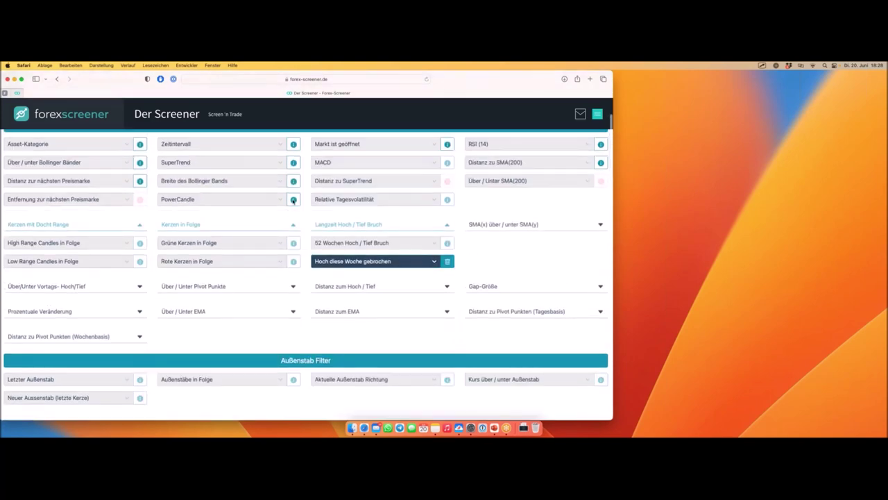
{"action": "scroll", "coordinate": [293, 200], "scroll_direction": "up", "scroll_amount": 1}
{"action": "left_click", "coordinate": [448, 265]}
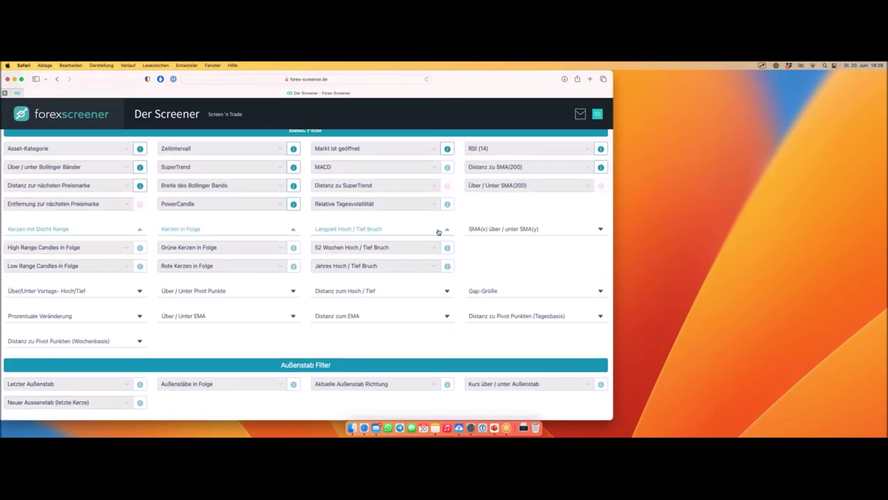
{"action": "scroll", "coordinate": [437, 233], "scroll_direction": "up", "scroll_amount": 2}
{"action": "left_click", "coordinate": [433, 300]}
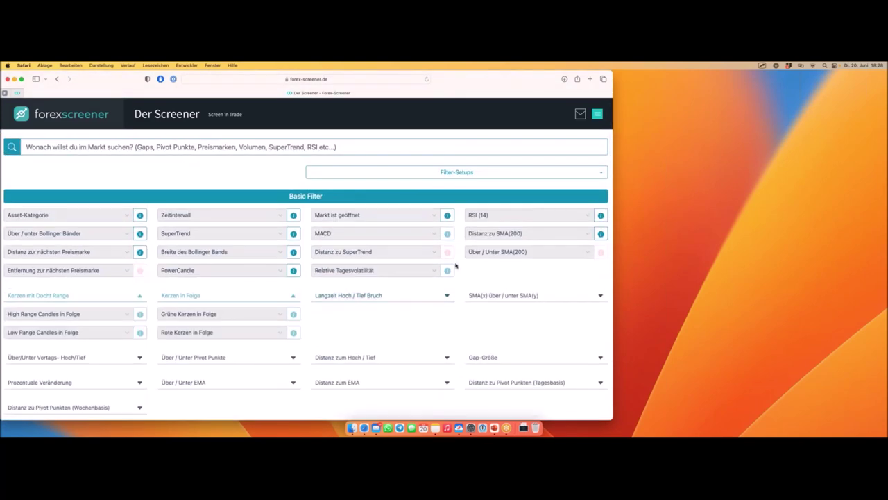
Step: Check which filters the Über / Unter Pivot Punkte group contains and collapse it again
{"action": "scroll", "coordinate": [444, 257], "scroll_direction": "down", "scroll_amount": 2}
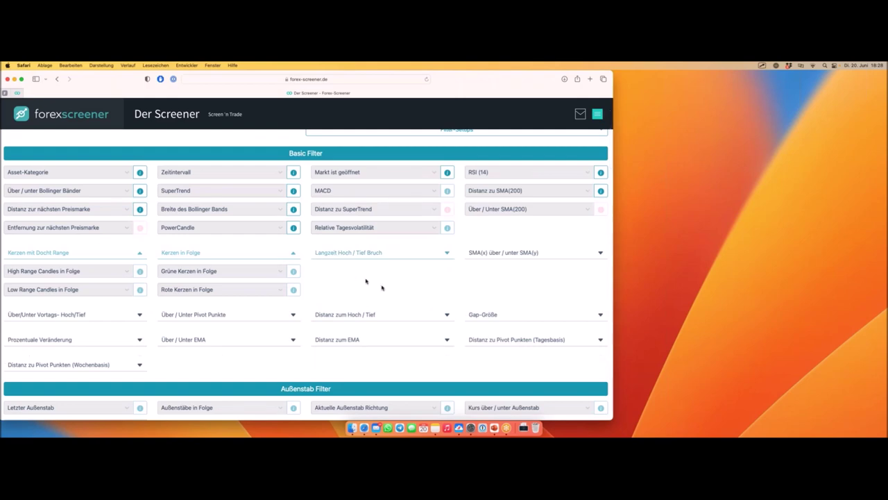
{"action": "scroll", "coordinate": [396, 258], "scroll_direction": "down", "scroll_amount": 1}
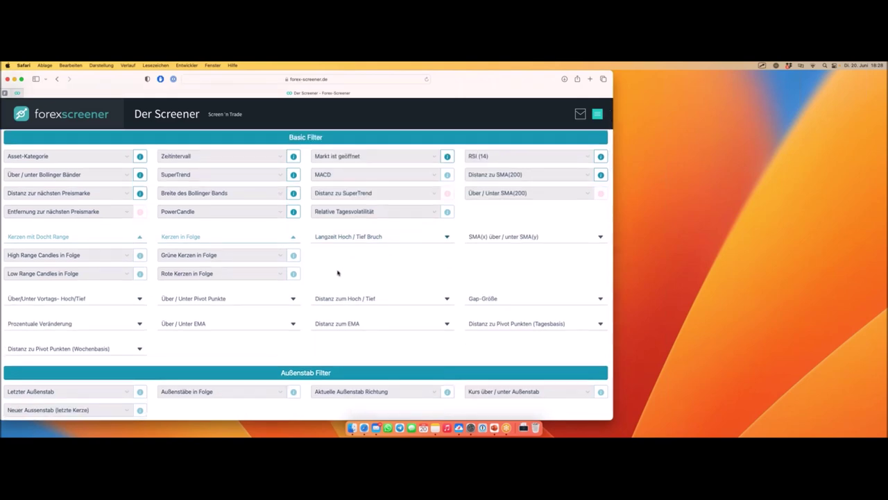
{"action": "scroll", "coordinate": [339, 273], "scroll_direction": "down", "scroll_amount": 1}
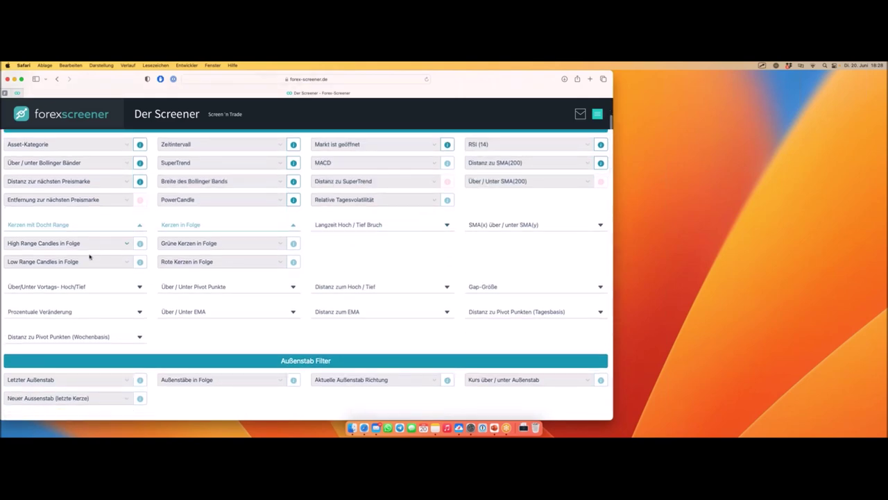
{"action": "left_click", "coordinate": [266, 288]}
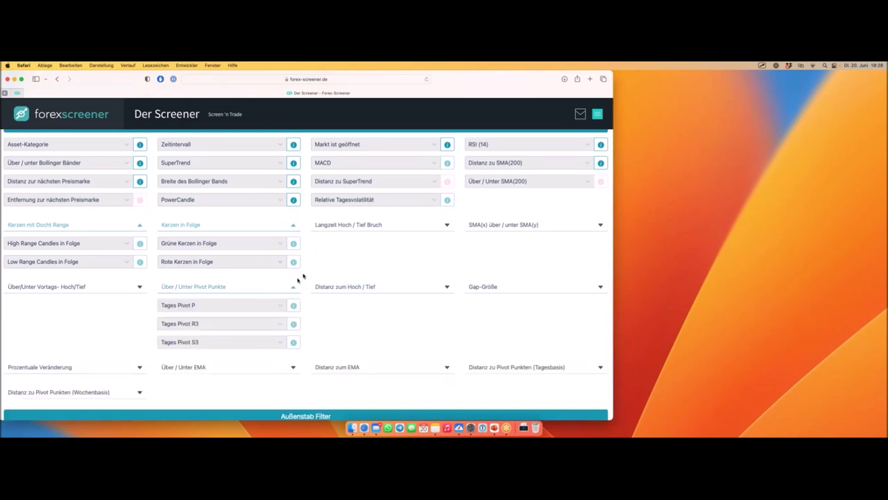
{"action": "left_click", "coordinate": [239, 287]}
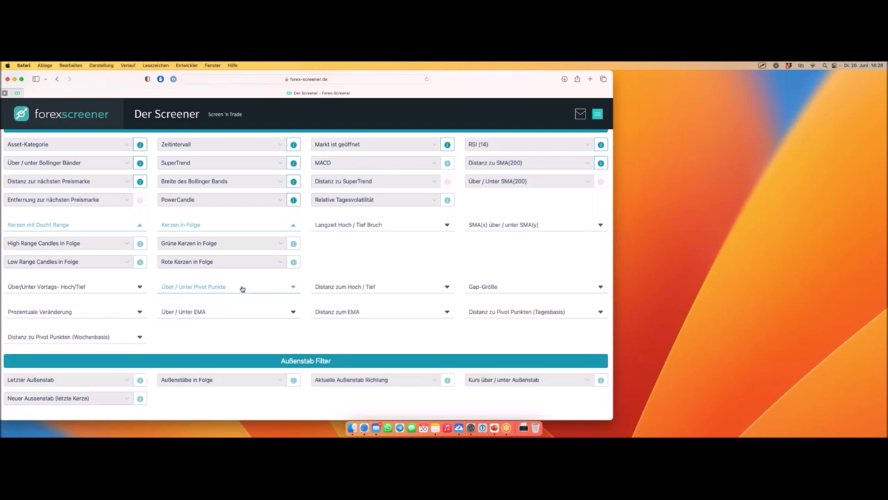
Step: Expand the Über / Unter Pivot Punkte group and review its Tages Pivot P, R3 and S3 filters
{"action": "scroll", "coordinate": [237, 285], "scroll_direction": "down", "scroll_amount": 1}
{"action": "left_click", "coordinate": [237, 284]}
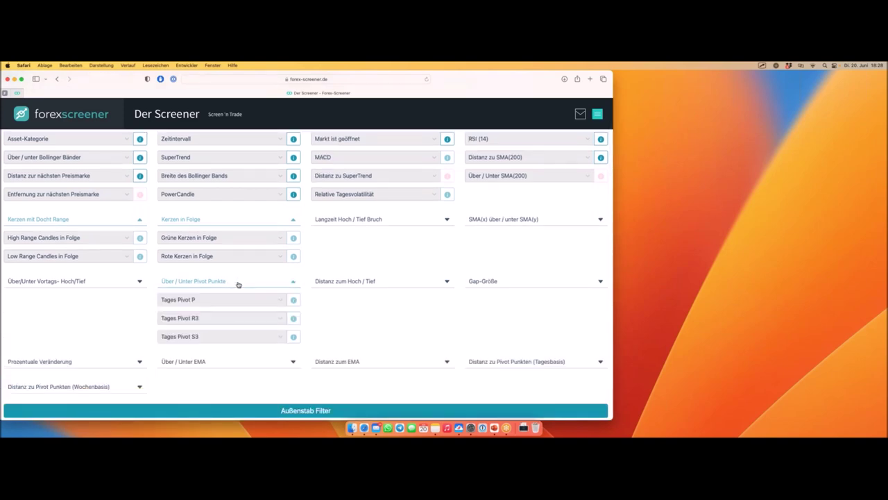
{"action": "mouse_move", "coordinate": [160, 287]}
{"action": "left_mouse_down"}
{"action": "mouse_move", "coordinate": [228, 292]}
{"action": "mouse_move", "coordinate": [233, 274]}
{"action": "mouse_move", "coordinate": [158, 286]}
{"action": "left_mouse_up"}
{"action": "scroll", "coordinate": [186, 272], "scroll_direction": "down", "scroll_amount": 2}
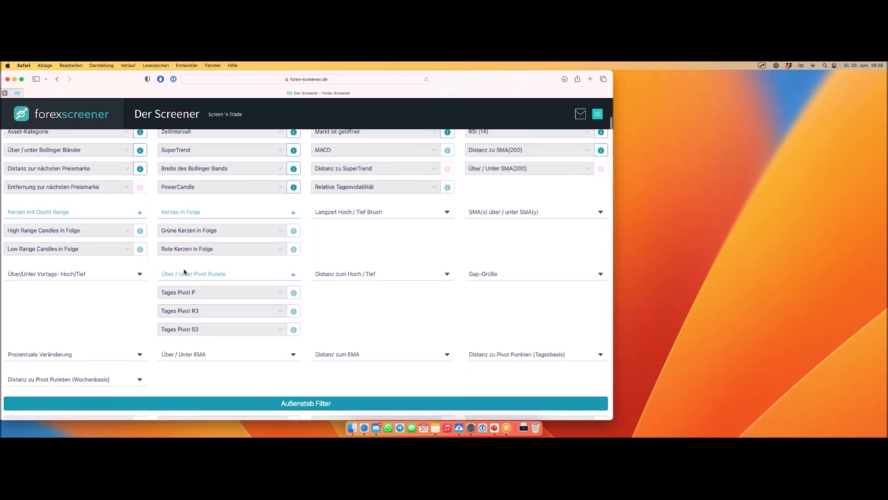
{"action": "scroll", "coordinate": [185, 272], "scroll_direction": "down", "scroll_amount": 2}
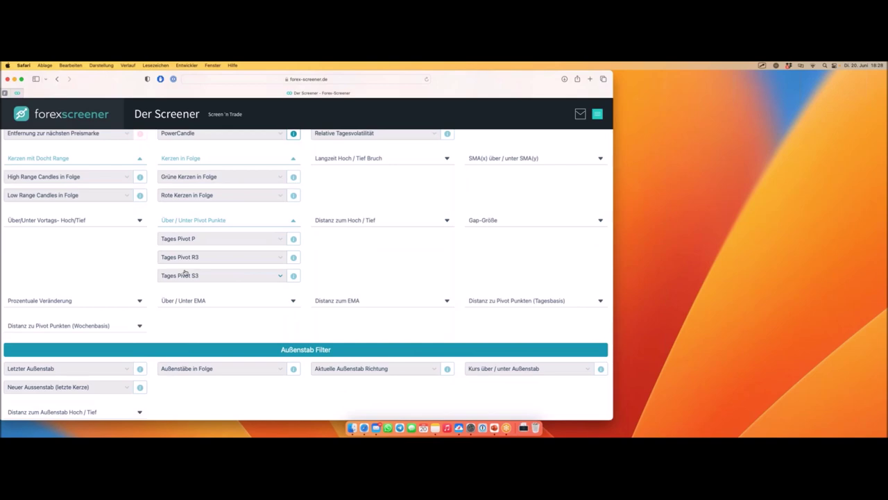
Step: In the Distanz zu Pivot Punkten (Tagesbasis) group, set Distanz zum R3 to Distanz < 0.1% and view the matching markets
{"action": "left_click", "coordinate": [511, 300]}
{"action": "scroll", "coordinate": [506, 296], "scroll_direction": "down", "scroll_amount": 1}
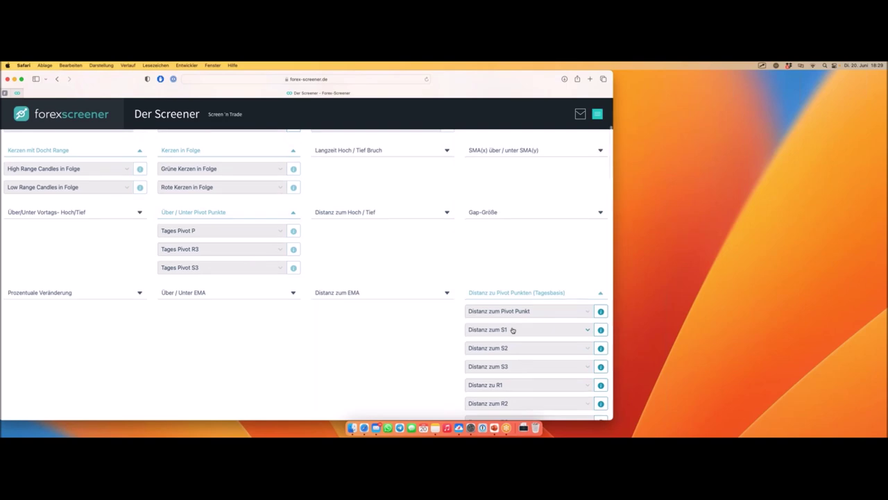
{"action": "scroll", "coordinate": [521, 370], "scroll_direction": "down", "scroll_amount": 4}
{"action": "left_click", "coordinate": [517, 386]}
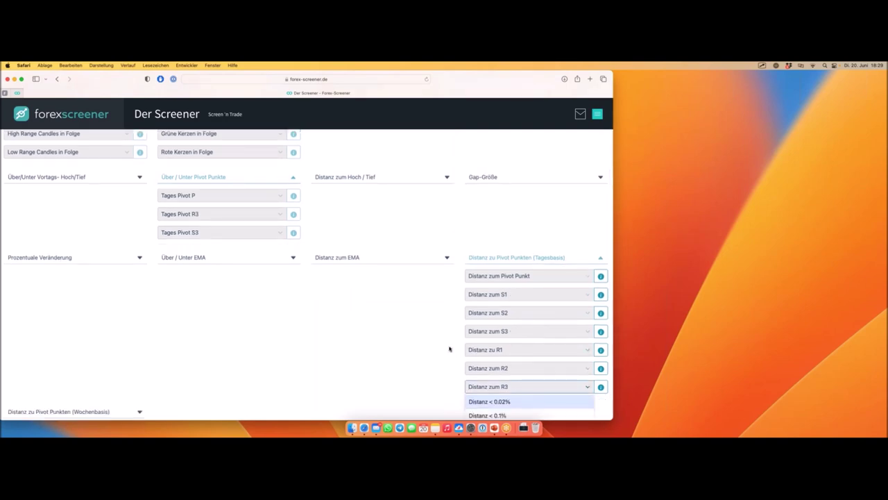
{"action": "scroll", "coordinate": [518, 385], "scroll_direction": "down", "scroll_amount": 8}
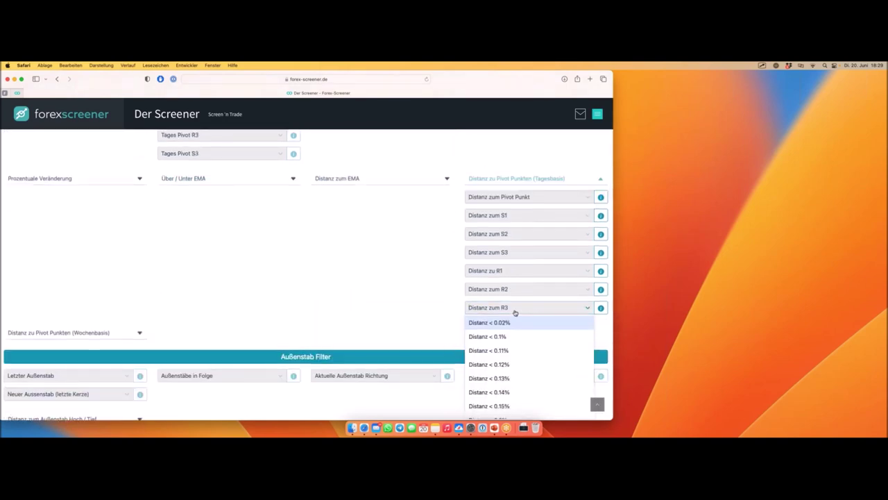
{"action": "left_click", "coordinate": [511, 337]}
{"action": "scroll", "coordinate": [445, 265], "scroll_direction": "down", "scroll_amount": 20}
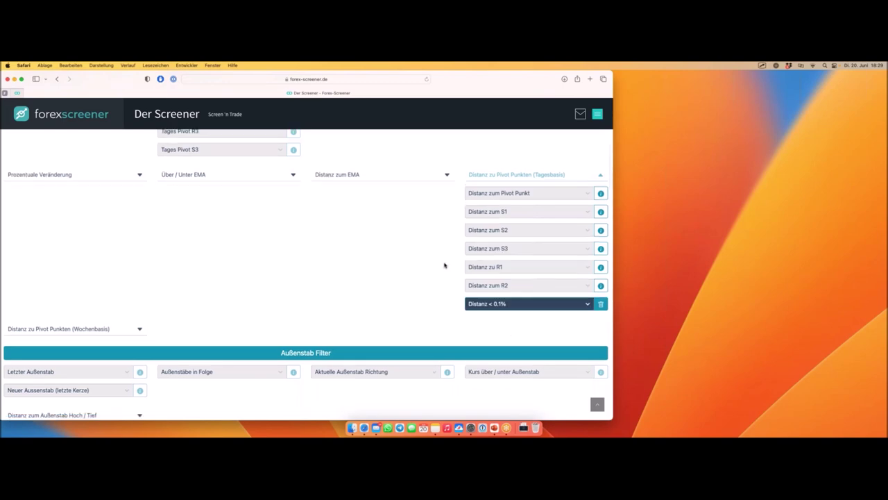
{"action": "scroll", "coordinate": [446, 266], "scroll_direction": "down", "scroll_amount": 3}
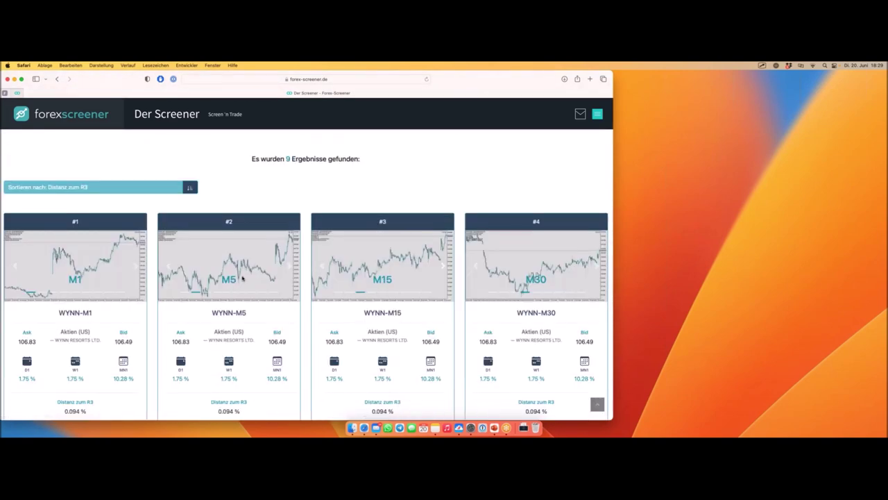
{"action": "scroll", "coordinate": [242, 277], "scroll_direction": "down", "scroll_amount": 1}
Step: Restrict the Zeitintervall filter to M15
{"action": "scroll", "coordinate": [242, 277], "scroll_direction": "up", "scroll_amount": 20}
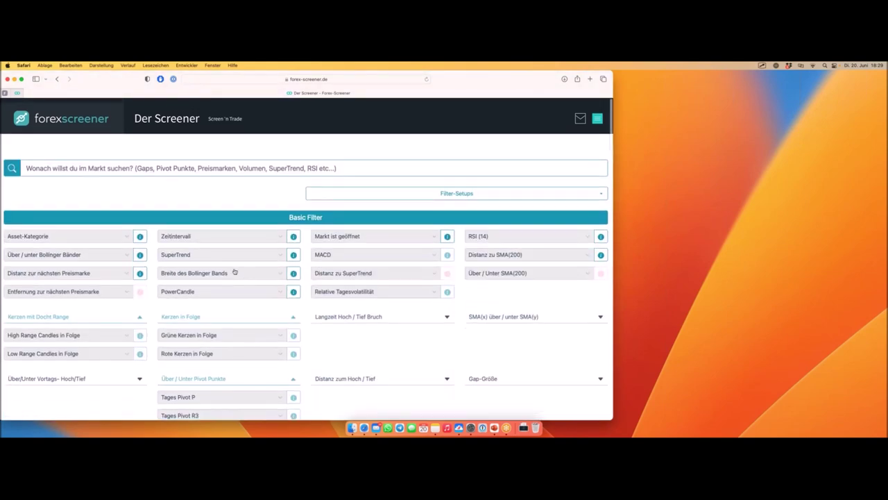
{"action": "left_click", "coordinate": [206, 235]}
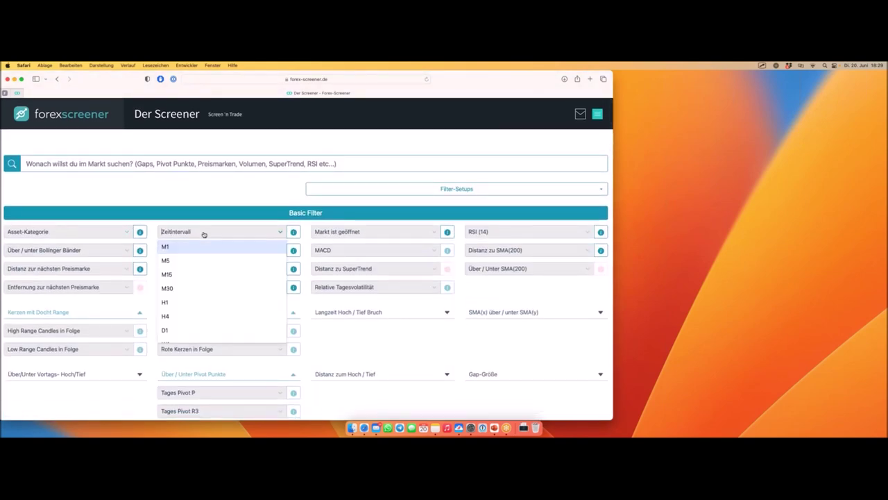
{"action": "left_click", "coordinate": [201, 275]}
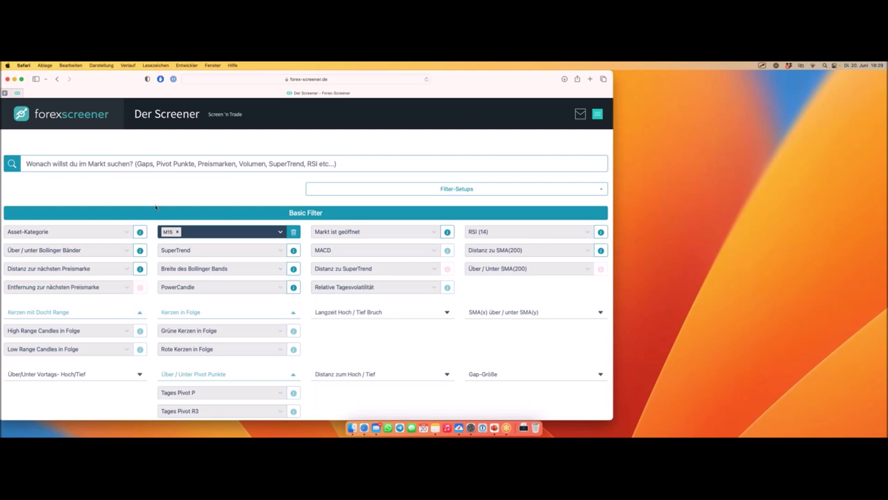
Step: Examine the WYNN-M15 result card, including its Distanz zum R3 value and price changes
{"action": "scroll", "coordinate": [155, 207], "scroll_direction": "down", "scroll_amount": 1}
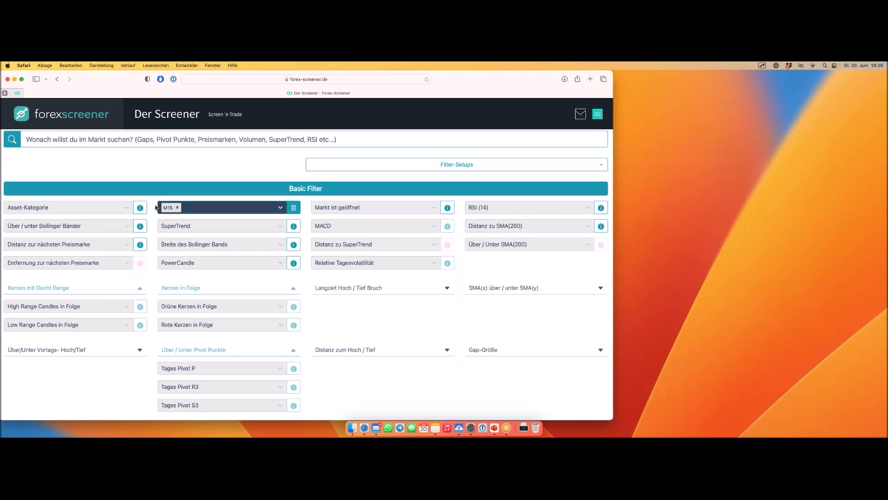
{"action": "scroll", "coordinate": [155, 206], "scroll_direction": "down", "scroll_amount": 15}
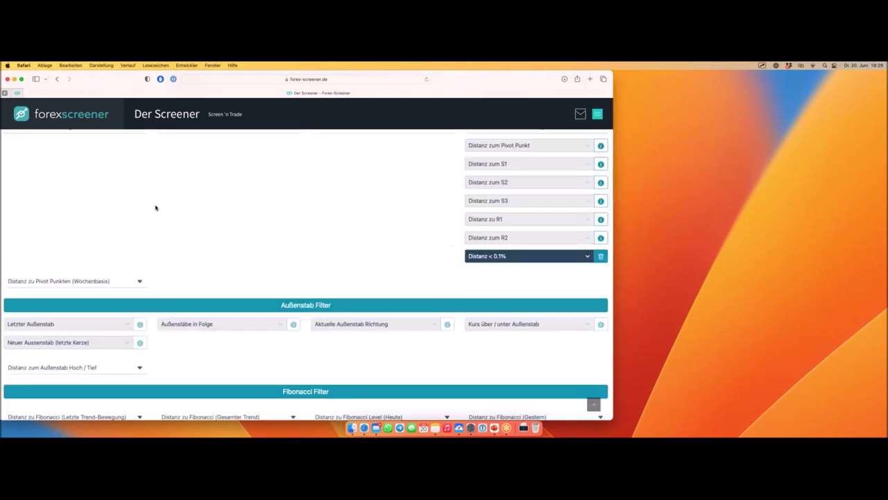
{"action": "scroll", "coordinate": [155, 206], "scroll_direction": "up", "scroll_amount": 2}
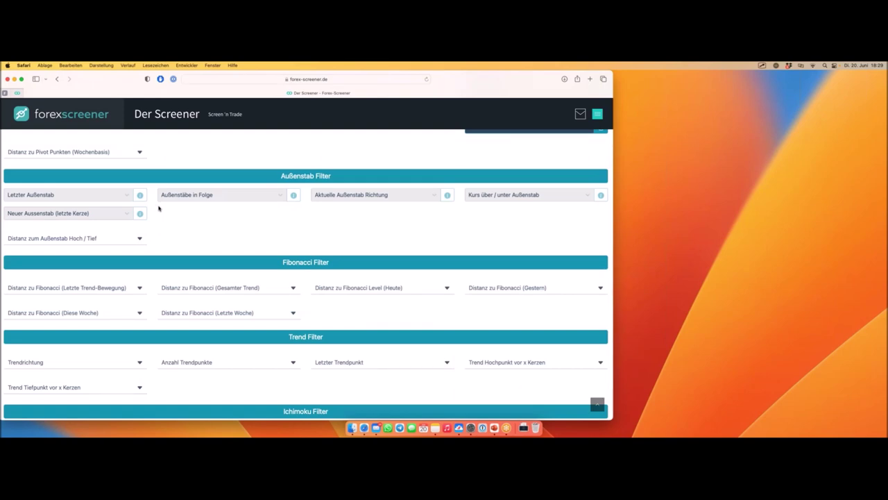
{"action": "scroll", "coordinate": [158, 208], "scroll_direction": "up", "scroll_amount": 3}
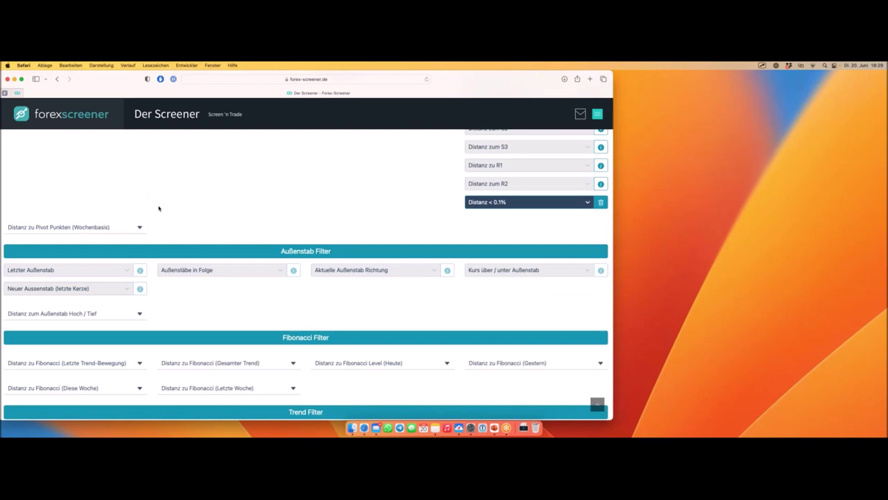
{"action": "scroll", "coordinate": [159, 211], "scroll_direction": "down", "scroll_amount": 20}
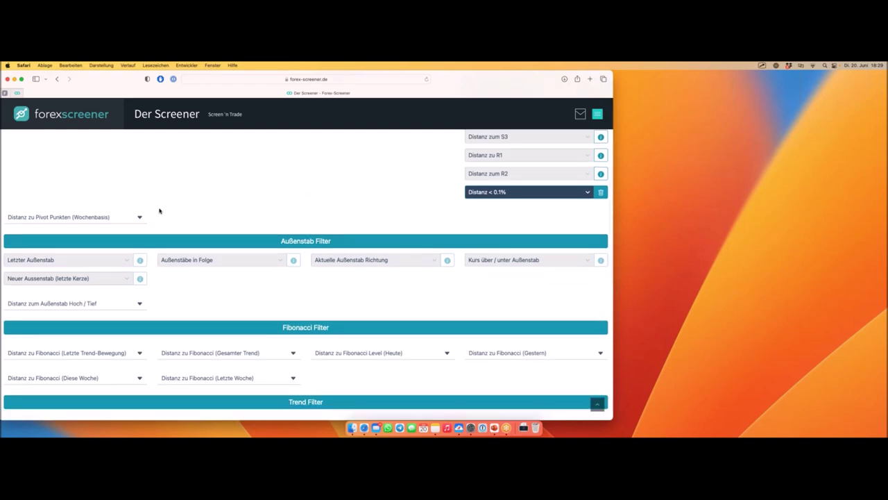
{"action": "scroll", "coordinate": [159, 210], "scroll_direction": "down", "scroll_amount": 3}
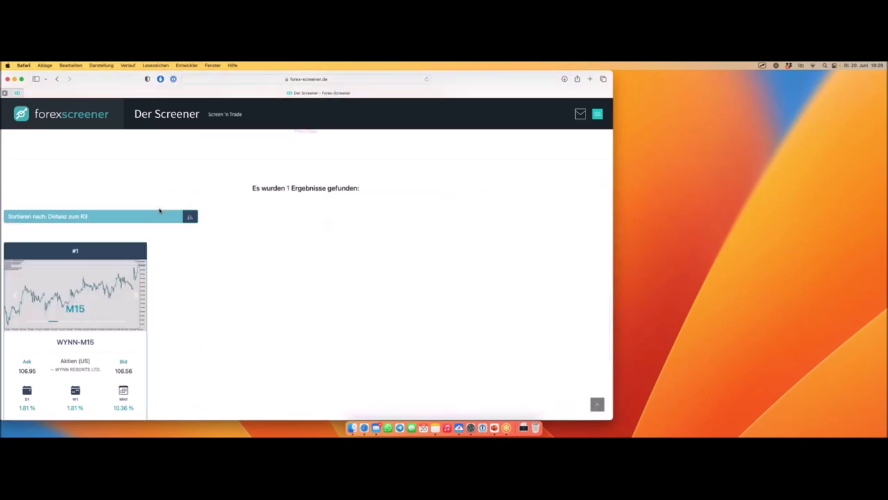
{"action": "scroll", "coordinate": [167, 236], "scroll_direction": "down", "scroll_amount": 3}
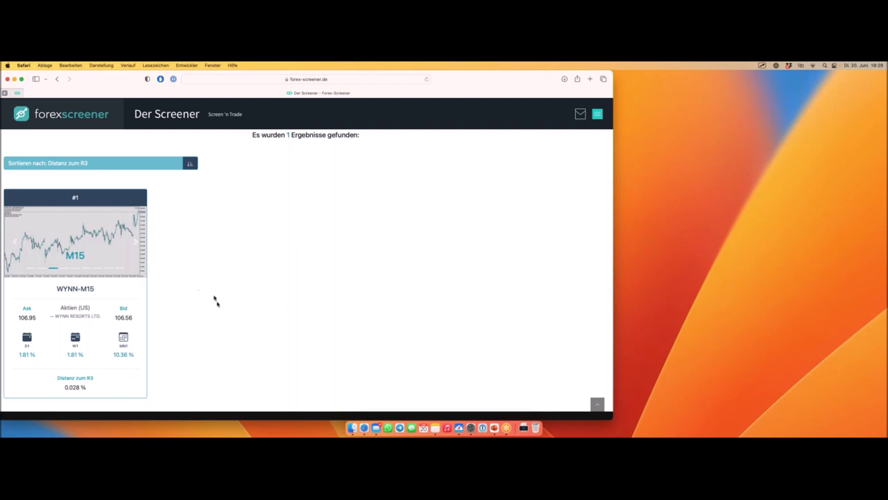
{"action": "mouse_move", "coordinate": [80, 388]}
{"action": "left_mouse_down"}
{"action": "mouse_move", "coordinate": [101, 385]}
{"action": "mouse_move", "coordinate": [98, 375]}
{"action": "mouse_move", "coordinate": [54, 377]}
{"action": "mouse_move", "coordinate": [59, 396]}
{"action": "mouse_move", "coordinate": [94, 396]}
{"action": "left_mouse_up"}
{"action": "left_click", "coordinate": [75, 326]}
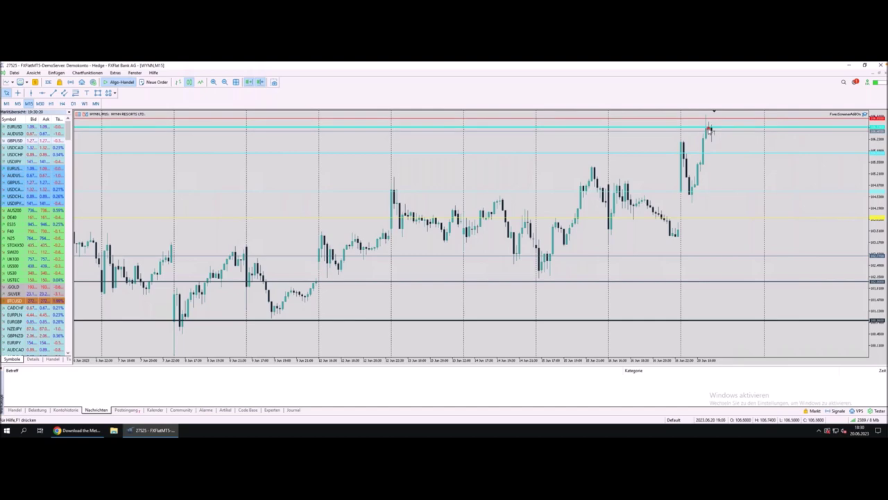
Step: Mark the R3 pivot line beside the latest candles on the WYNN M15 chart in MetaTrader
{"action": "left_click_drag", "start_coordinate": [709, 124], "coordinate": [711, 120]}
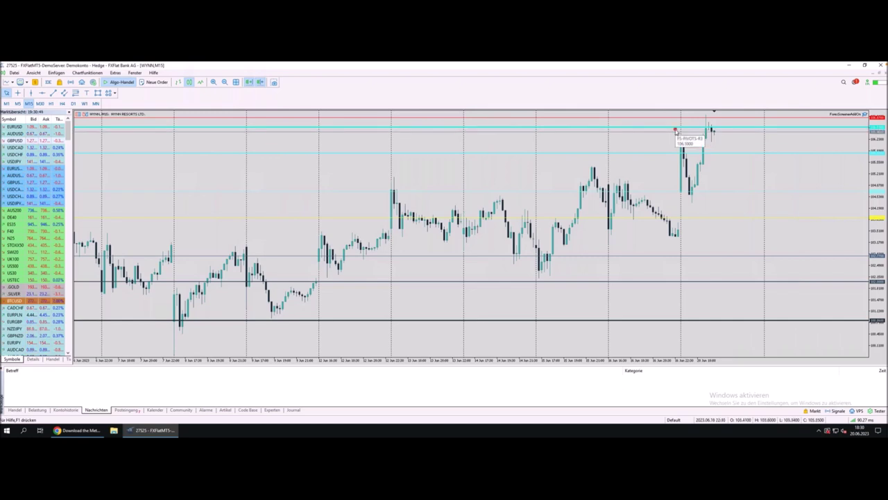
{"action": "mouse_move", "coordinate": [681, 130]}
{"action": "left_mouse_down"}
{"action": "mouse_move", "coordinate": [609, 130]}
{"action": "mouse_move", "coordinate": [622, 133]}
{"action": "left_mouse_up"}
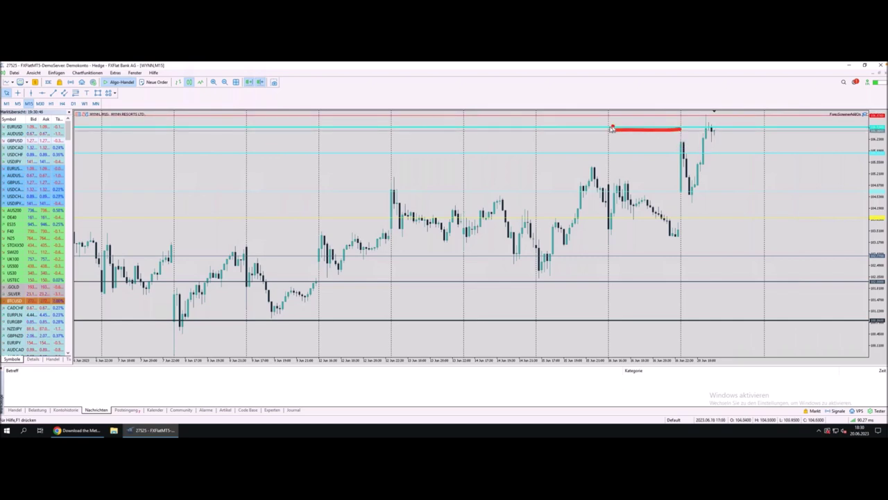
{"action": "left_click_drag", "start_coordinate": [676, 129], "coordinate": [673, 136]}
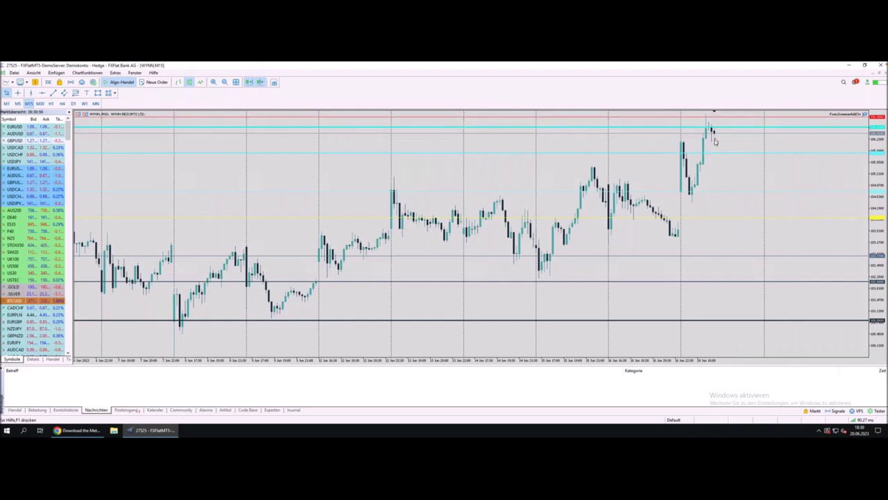
Step: Mark the first high after the latest day's opening gap and trace its level past the newest candles
{"action": "scroll", "coordinate": [715, 144], "scroll_direction": "down", "scroll_amount": 2}
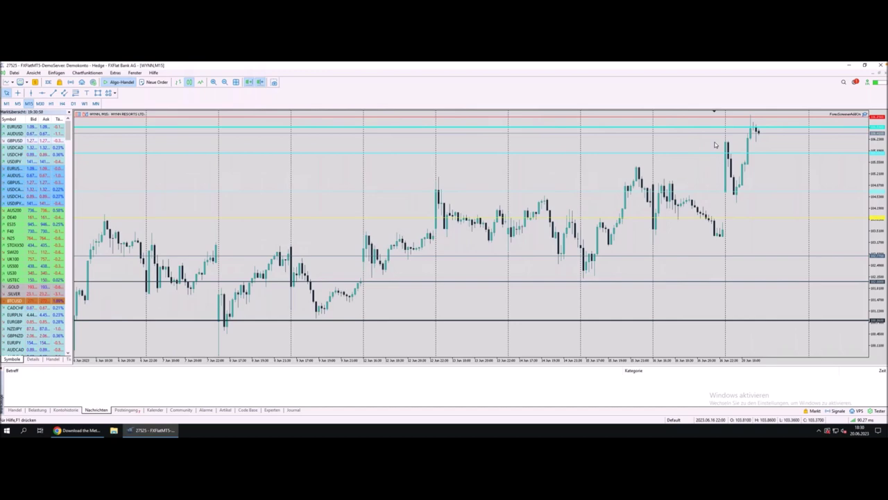
{"action": "scroll", "coordinate": [753, 146], "scroll_direction": "up", "scroll_amount": 2}
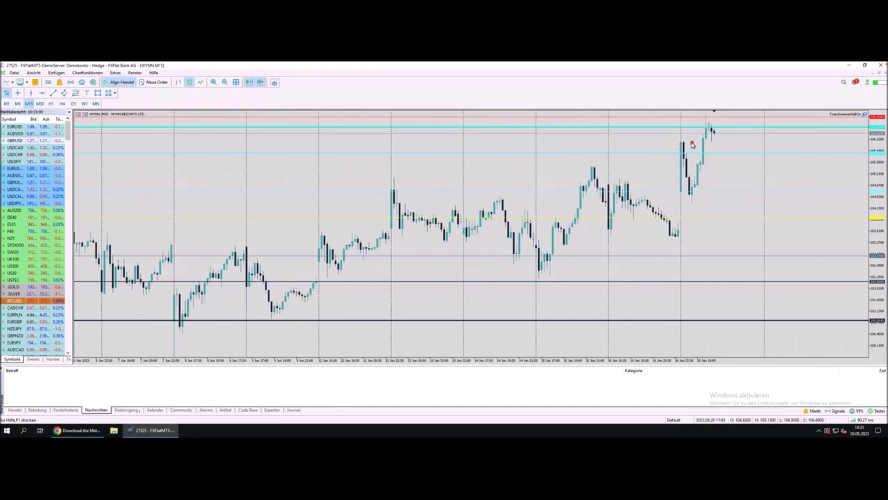
{"action": "mouse_move", "coordinate": [682, 143]}
{"action": "left_mouse_down"}
{"action": "mouse_move", "coordinate": [732, 141]}
{"action": "mouse_move", "coordinate": [703, 141]}
{"action": "left_mouse_up"}
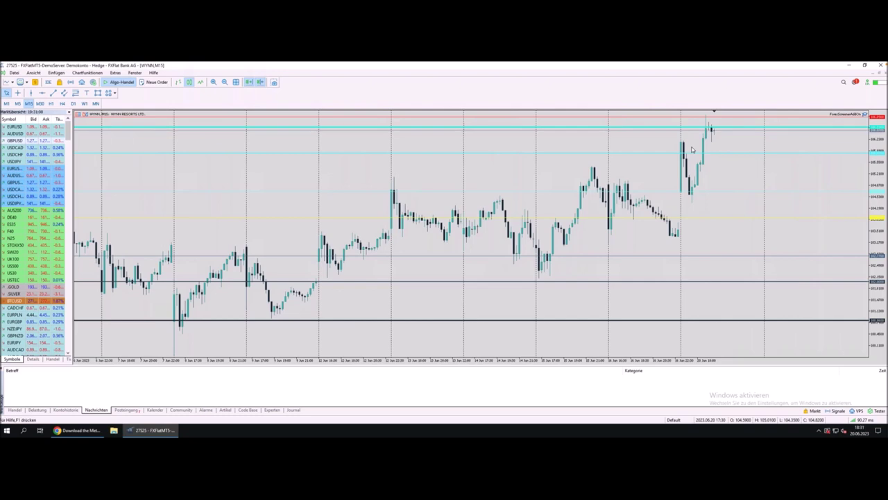
{"action": "mouse_move", "coordinate": [681, 144]}
{"action": "left_click_drag", "start_coordinate": [682, 143], "coordinate": [740, 142]}
{"action": "left_click_drag", "start_coordinate": [679, 147], "coordinate": [684, 143]}
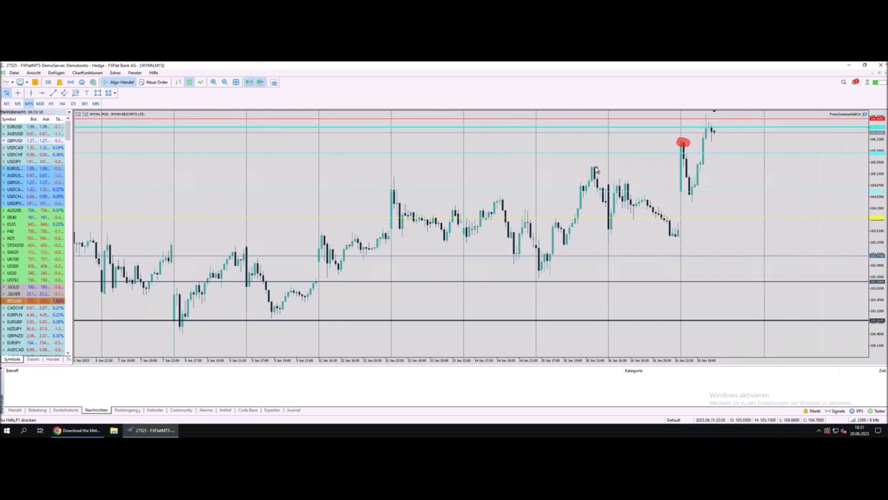
Step: Mark the 15 June swing high, extend its level past the latest candles and sketch a price drop from R3 to it
{"action": "left_click_drag", "start_coordinate": [591, 166], "coordinate": [599, 169]}
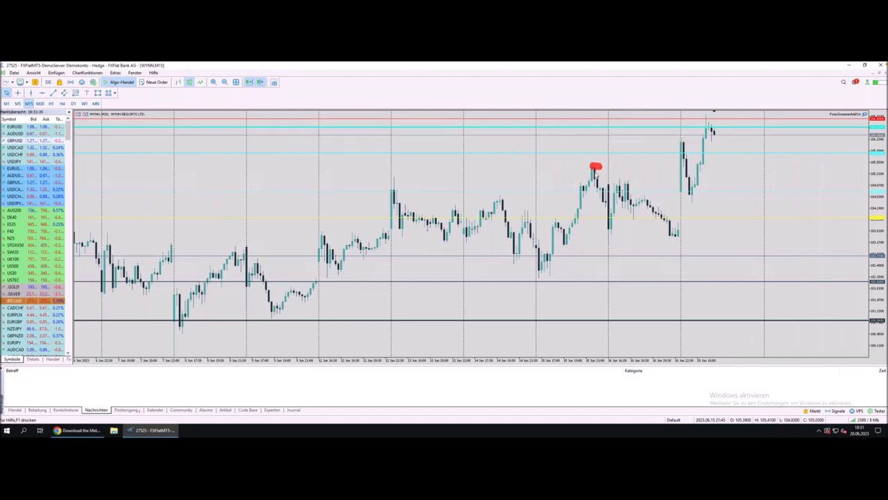
{"action": "left_click_drag", "start_coordinate": [595, 170], "coordinate": [682, 170]}
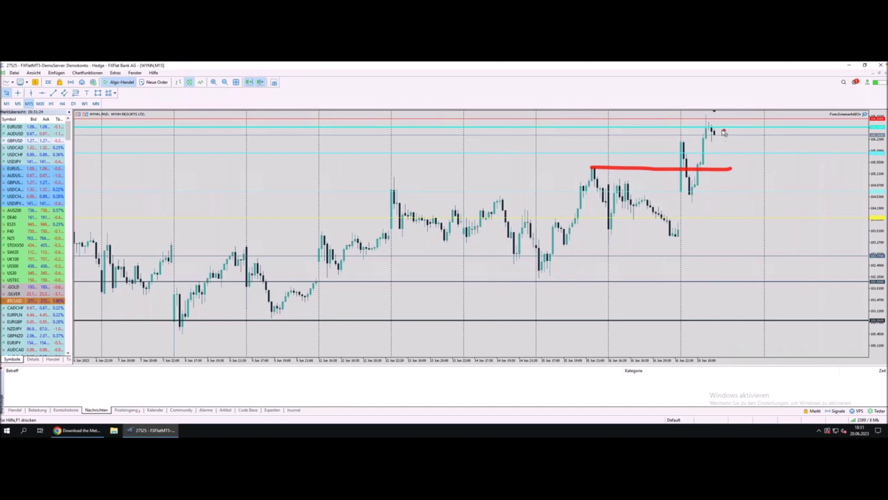
{"action": "left_click_drag", "start_coordinate": [711, 128], "coordinate": [725, 166]}
{"action": "left_click", "coordinate": [718, 160]}
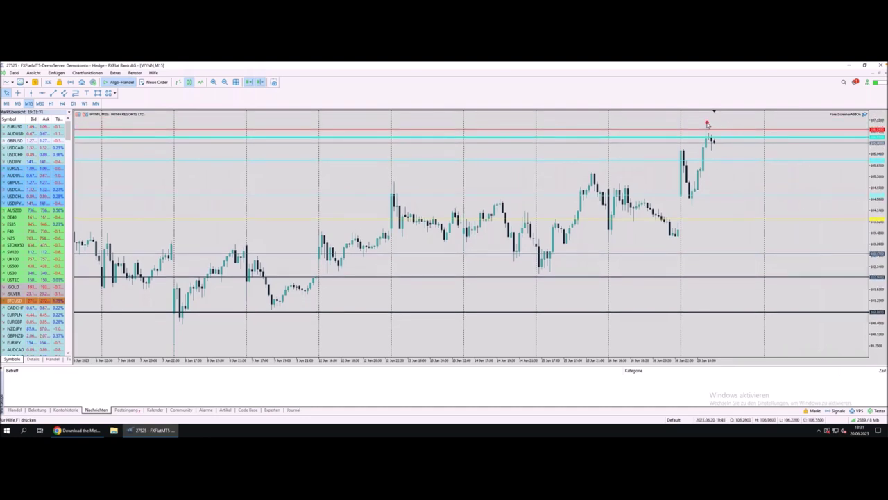
Step: Mark the area above the latest high, retrace the 15 June high level and point out the newest candles near R3
{"action": "mouse_move", "coordinate": [705, 124]}
{"action": "left_mouse_down"}
{"action": "mouse_move", "coordinate": [697, 119]}
{"action": "mouse_move", "coordinate": [720, 121]}
{"action": "left_mouse_up"}
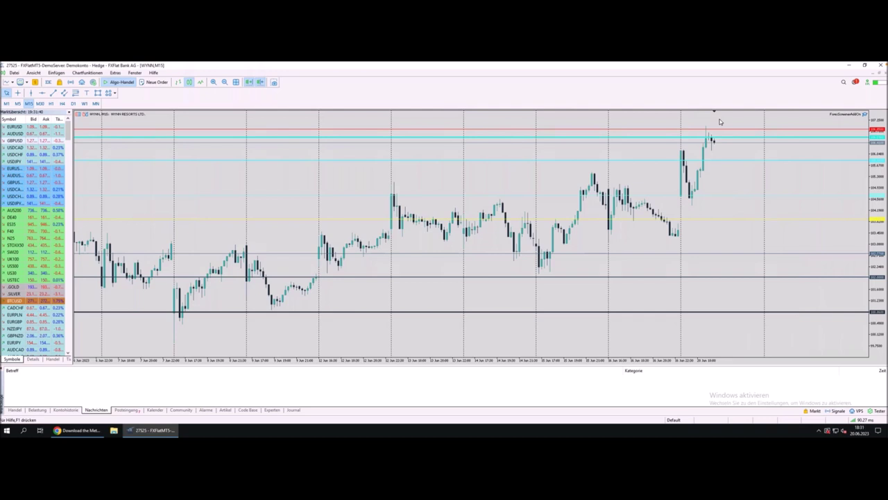
{"action": "left_click_drag", "start_coordinate": [594, 173], "coordinate": [737, 177]}
{"action": "mouse_move", "coordinate": [695, 118]}
{"action": "left_mouse_down"}
{"action": "mouse_move", "coordinate": [735, 119]}
{"action": "mouse_move", "coordinate": [723, 141]}
{"action": "mouse_move", "coordinate": [713, 141]}
{"action": "left_mouse_up"}
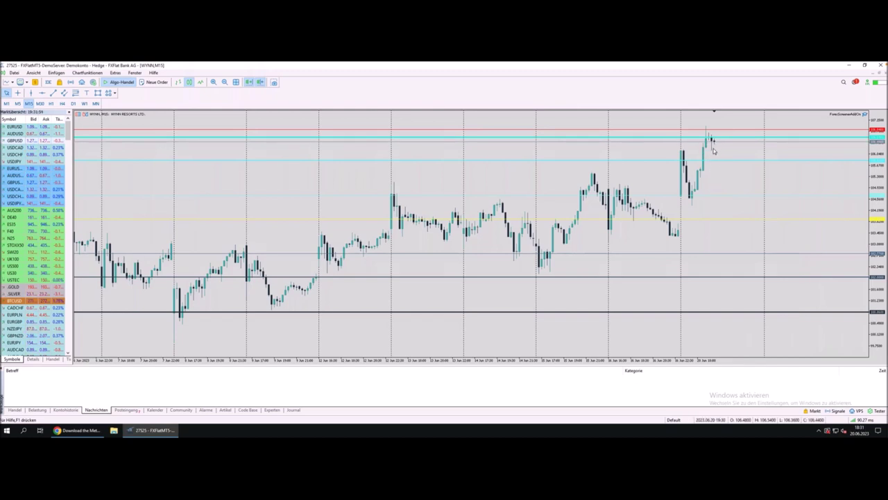
{"action": "mouse_move", "coordinate": [712, 140]}
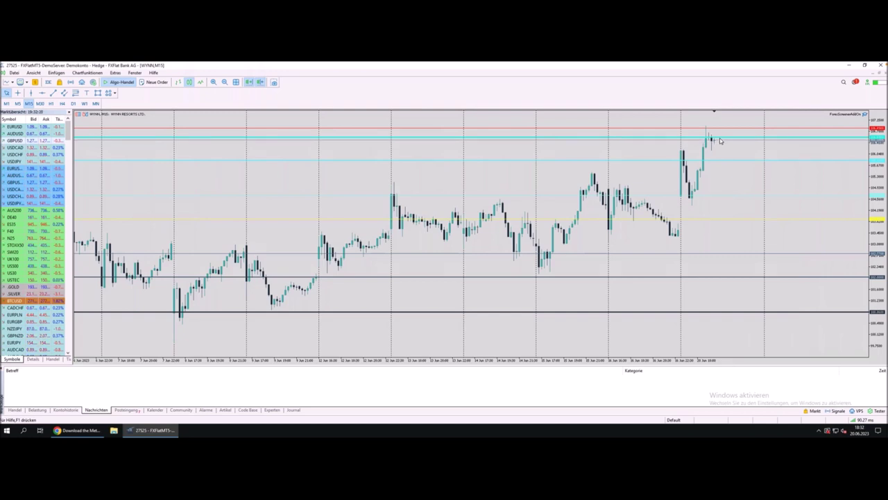
{"action": "key", "text": "XF86AudioRaiseVolume"}
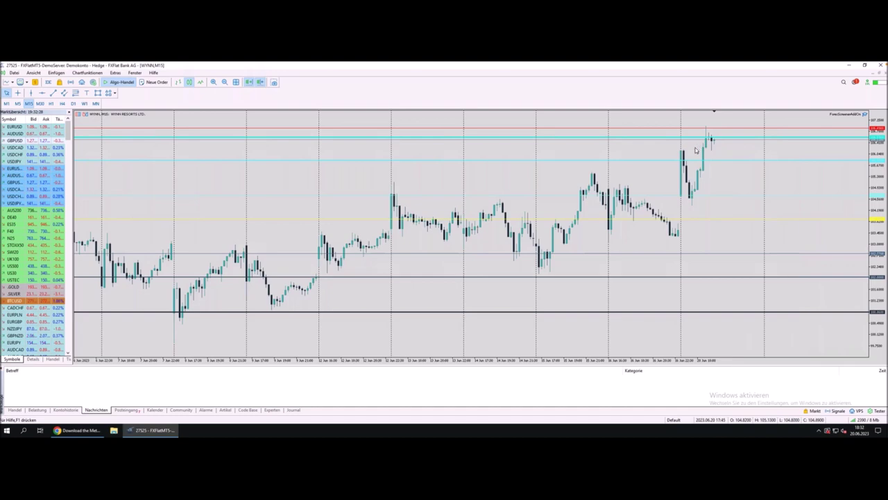
Step: Step the WYNN chart down through the M5 timeframe to M1
{"action": "left_click", "coordinate": [18, 104]}
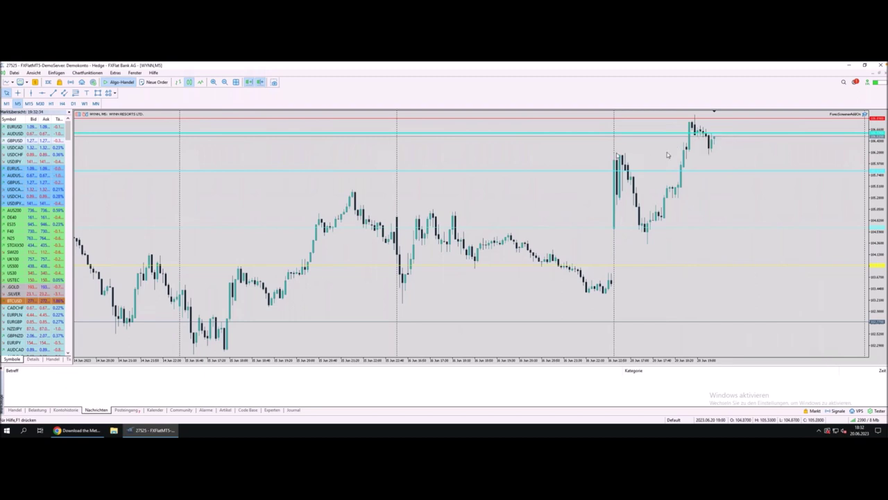
{"action": "left_click", "coordinate": [7, 104]}
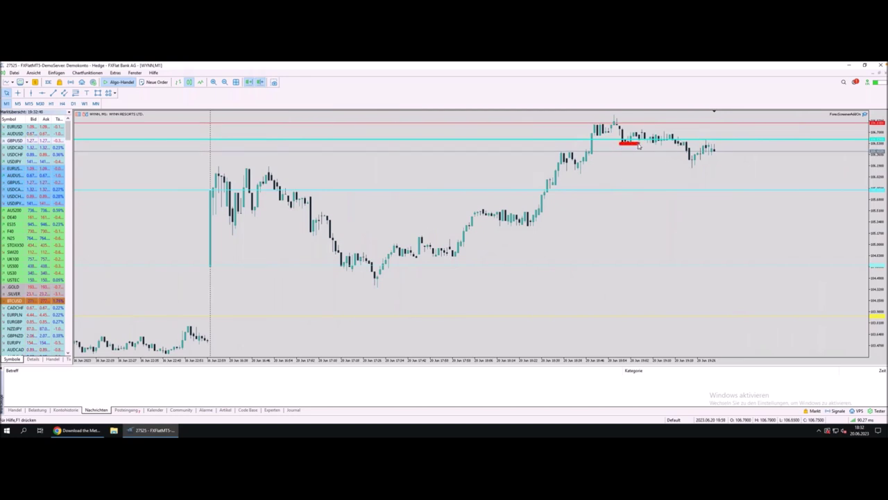
Step: Trace the WYNN M1 rise through its pullbacks to the day's high and mark the small low just before that high
{"action": "mouse_move", "coordinate": [549, 178]}
{"action": "left_mouse_down"}
{"action": "mouse_move", "coordinate": [562, 149]}
{"action": "mouse_move", "coordinate": [585, 167]}
{"action": "mouse_move", "coordinate": [612, 118]}
{"action": "left_mouse_up"}
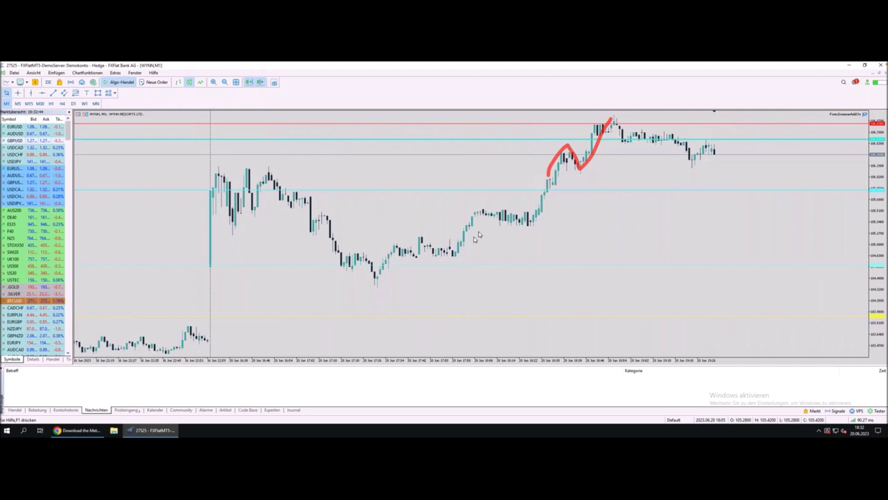
{"action": "mouse_move", "coordinate": [367, 280]}
{"action": "left_mouse_down"}
{"action": "mouse_move", "coordinate": [396, 237]}
{"action": "mouse_move", "coordinate": [404, 250]}
{"action": "mouse_move", "coordinate": [448, 253]}
{"action": "mouse_move", "coordinate": [484, 208]}
{"action": "mouse_move", "coordinate": [521, 224]}
{"action": "mouse_move", "coordinate": [561, 182]}
{"action": "mouse_move", "coordinate": [569, 155]}
{"action": "mouse_move", "coordinate": [589, 161]}
{"action": "mouse_move", "coordinate": [624, 142]}
{"action": "left_mouse_up"}
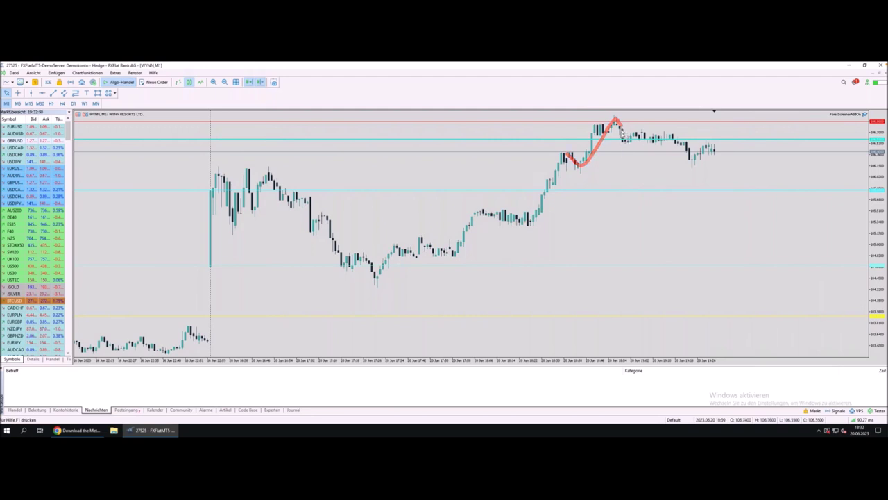
{"action": "mouse_move", "coordinate": [620, 139]}
{"action": "left_mouse_down"}
{"action": "mouse_move", "coordinate": [633, 141]}
{"action": "mouse_move", "coordinate": [614, 115]}
{"action": "mouse_move", "coordinate": [643, 115]}
{"action": "mouse_move", "coordinate": [600, 135]}
{"action": "left_mouse_up"}
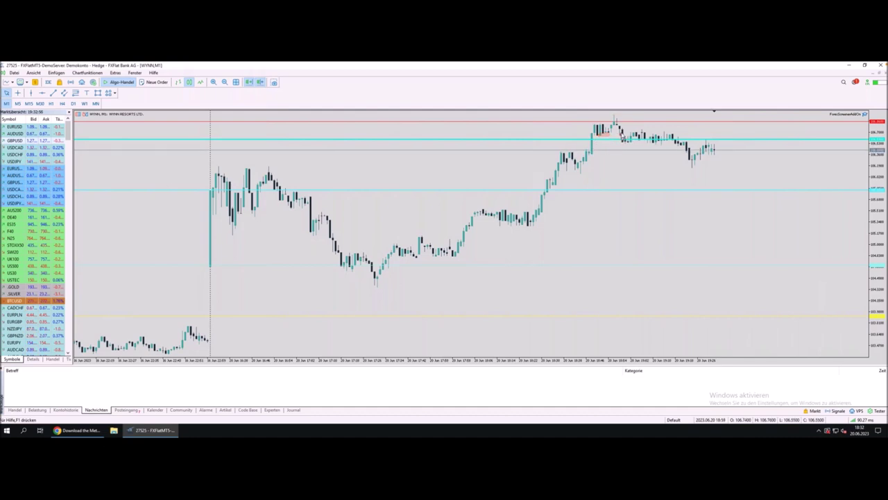
Step: Mark the drop from the day's high through the last small low and trace the decline to the recent swing low
{"action": "left_click_drag", "start_coordinate": [619, 127], "coordinate": [623, 142]}
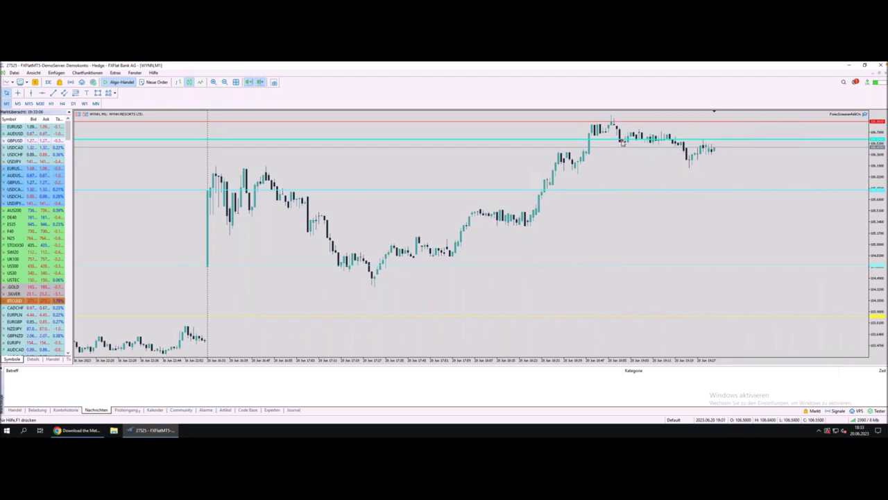
{"action": "mouse_move", "coordinate": [626, 145]}
{"action": "left_mouse_down"}
{"action": "mouse_move", "coordinate": [663, 145]}
{"action": "mouse_move", "coordinate": [615, 146]}
{"action": "mouse_move", "coordinate": [693, 161]}
{"action": "left_mouse_up"}
{"action": "mouse_move", "coordinate": [693, 160]}
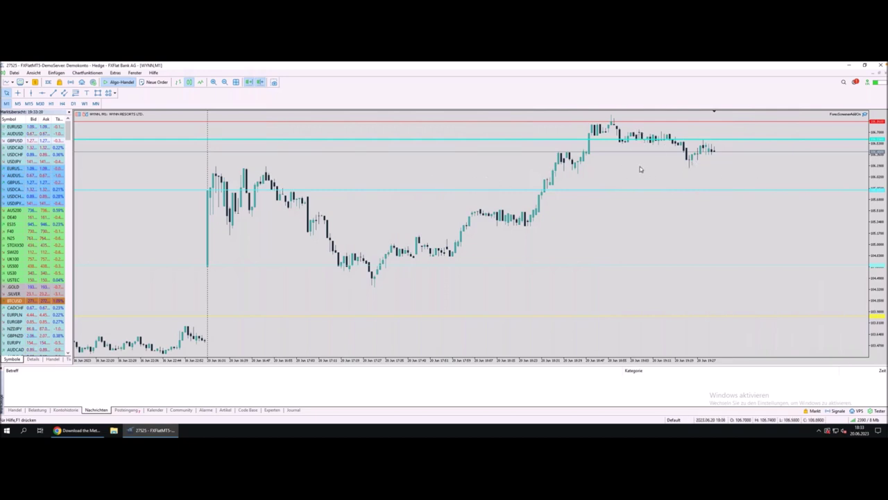
Step: Zoom the M1 chart out one level and mark the level of the first highs after the opening gap
{"action": "key", "text": "minus"}
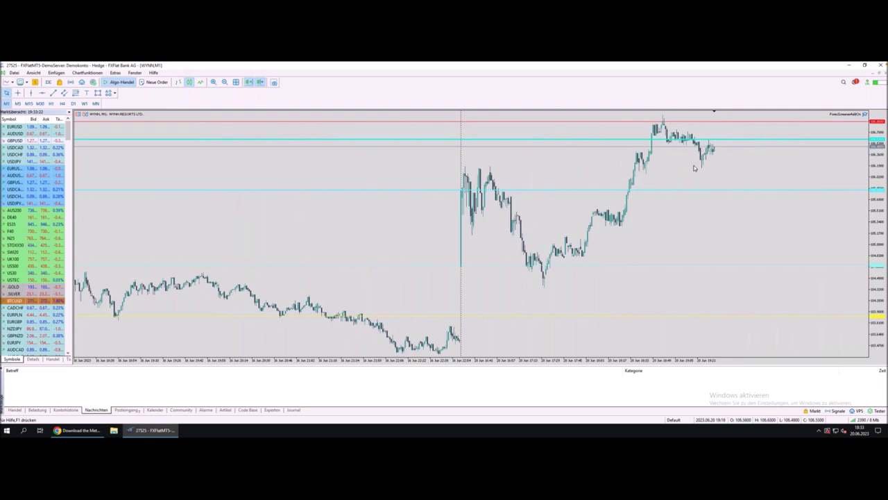
{"action": "left_click_drag", "start_coordinate": [506, 171], "coordinate": [451, 172]}
{"action": "mouse_move", "coordinate": [476, 167]}
{"action": "left_mouse_down"}
{"action": "mouse_move", "coordinate": [495, 177]}
{"action": "mouse_move", "coordinate": [440, 168]}
{"action": "left_mouse_up"}
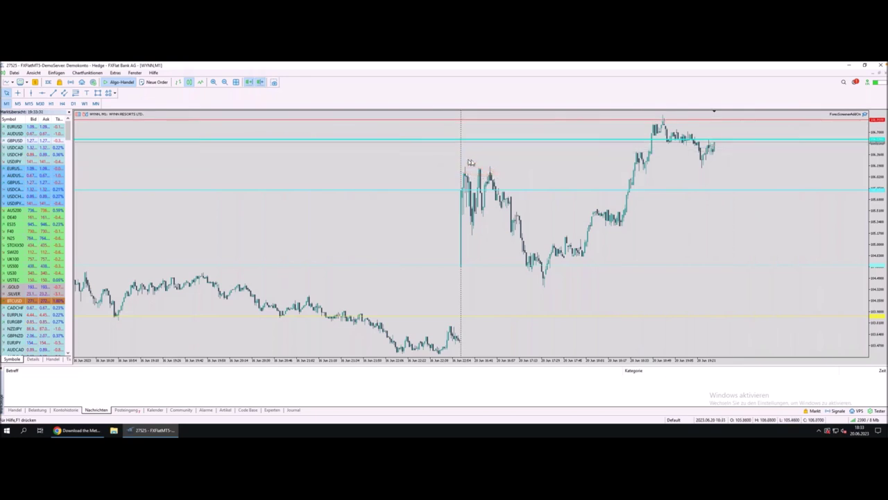
Step: Switch back to the screener in Safari, clear the Distanz zum R3 filter and collapse the daily pivot distance group
{"action": "key", "text": "ctrl+Left"}
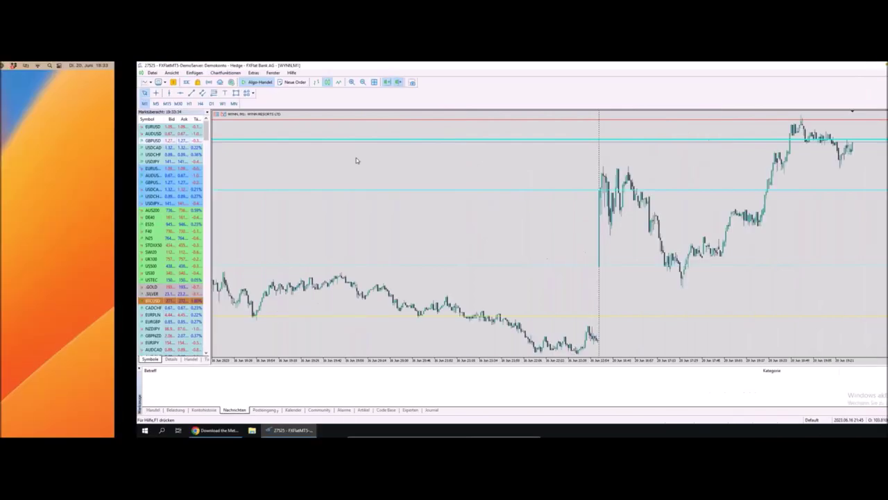
{"action": "scroll", "coordinate": [360, 193], "scroll_direction": "up", "scroll_amount": 10}
{"action": "scroll", "coordinate": [359, 193], "scroll_direction": "up", "scroll_amount": 15}
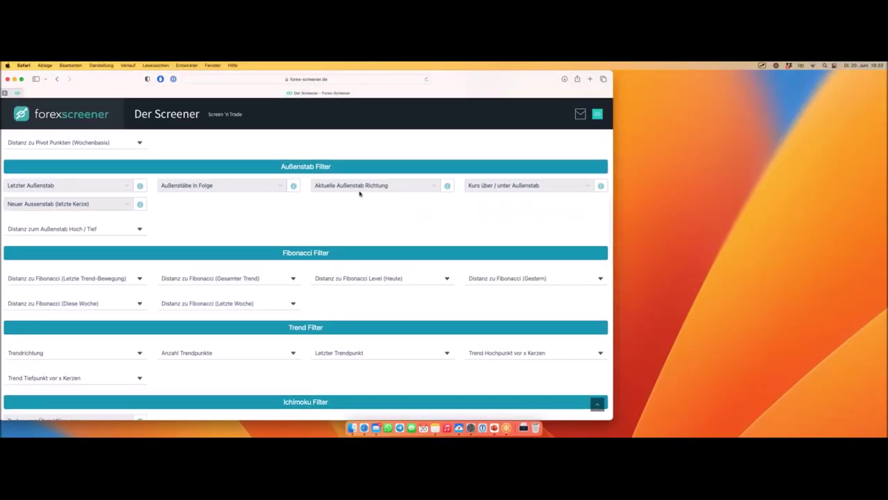
{"action": "scroll", "coordinate": [402, 198], "scroll_direction": "down", "scroll_amount": 3}
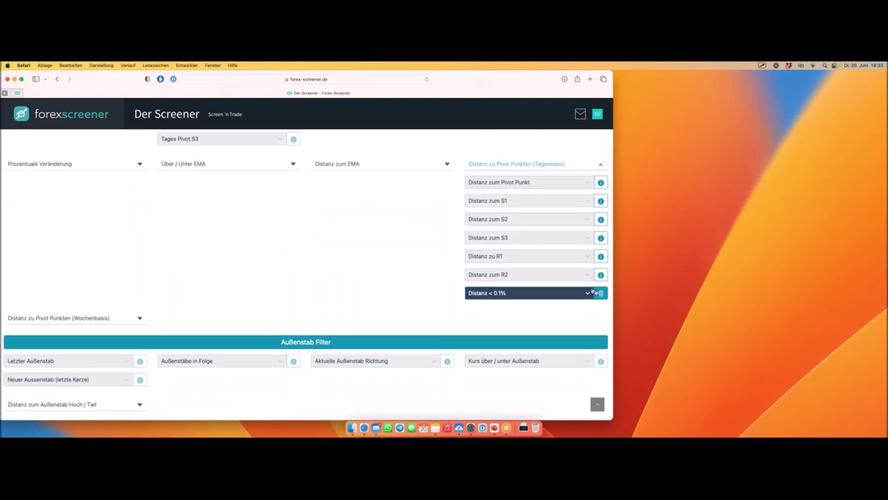
{"action": "left_click", "coordinate": [601, 292]}
{"action": "scroll", "coordinate": [456, 256], "scroll_direction": "down", "scroll_amount": 3}
{"action": "scroll", "coordinate": [458, 254], "scroll_direction": "up", "scroll_amount": 7}
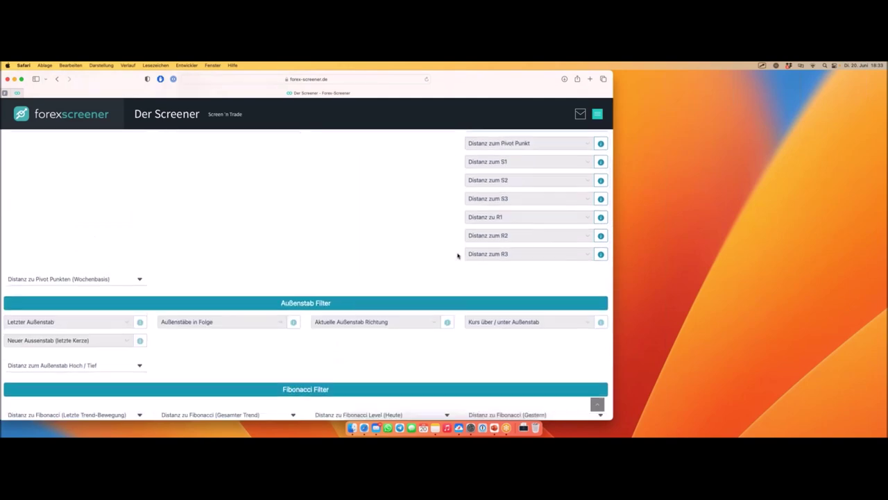
{"action": "left_click", "coordinate": [565, 312]}
{"action": "scroll", "coordinate": [333, 222], "scroll_direction": "up", "scroll_amount": 3}
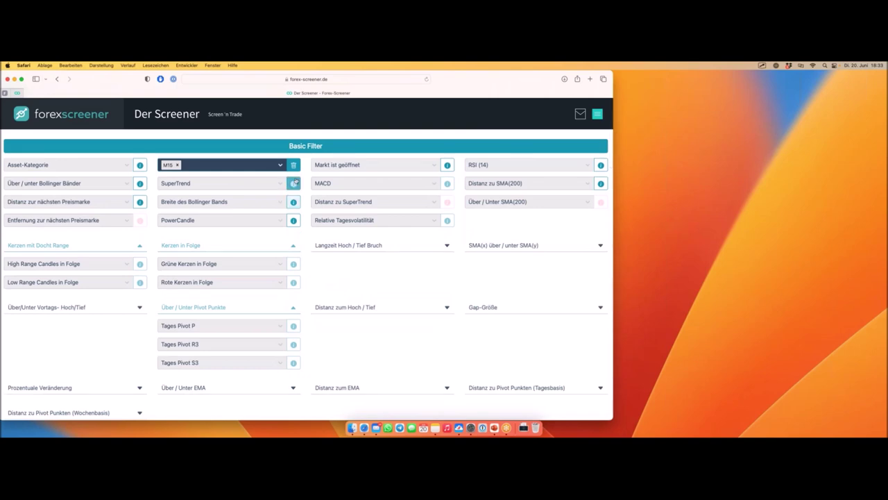
Step: Clear the M15 time interval and collapse the open pivot point, consecutive candle and wick range filter groups
{"action": "left_click", "coordinate": [294, 165]}
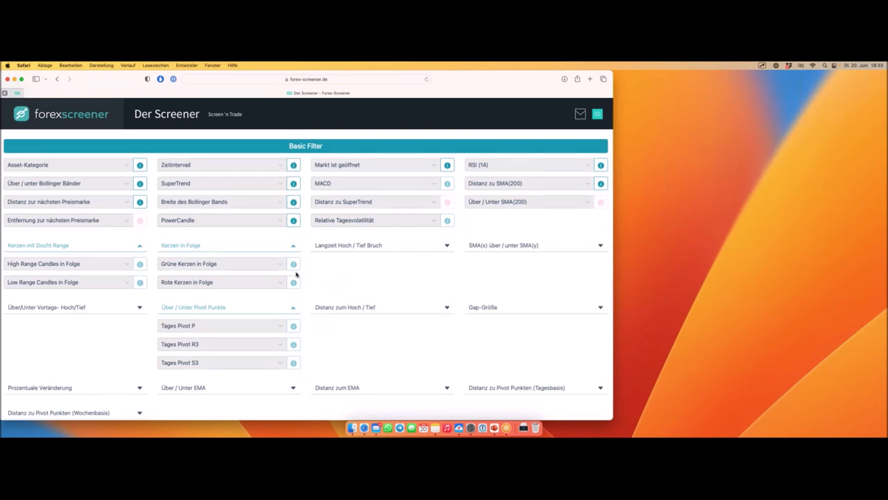
{"action": "left_click", "coordinate": [273, 308]}
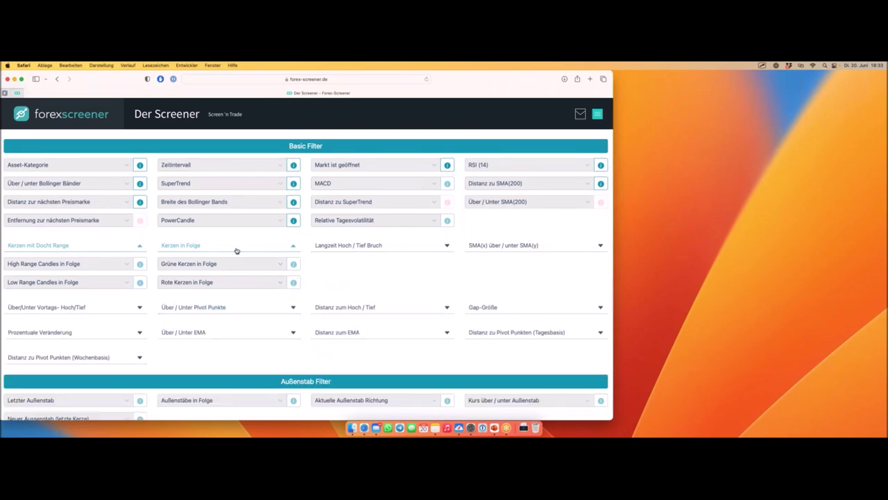
{"action": "left_click", "coordinate": [236, 249]}
{"action": "left_click", "coordinate": [69, 245]}
{"action": "scroll", "coordinate": [64, 206], "scroll_direction": "down", "scroll_amount": 1}
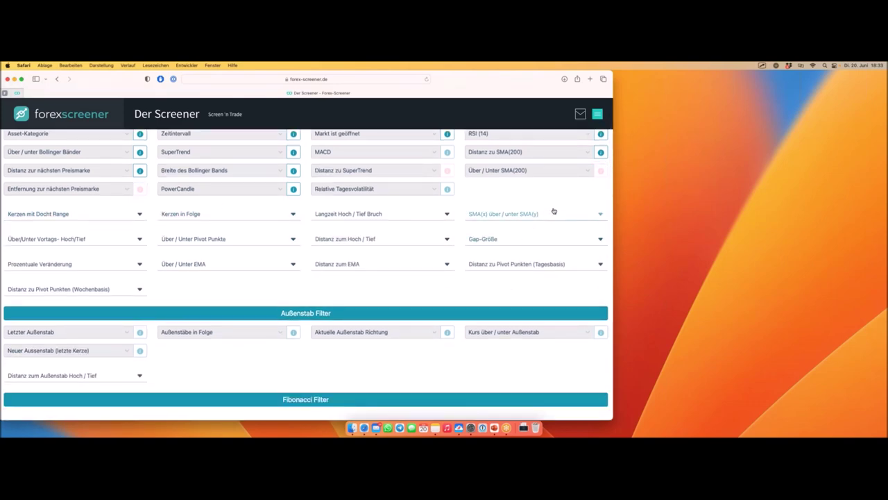
Step: Look through the filter categories from Basic and Außenstab to Event and Pattern, and return to the filter search
{"action": "scroll", "coordinate": [170, 230], "scroll_direction": "down", "scroll_amount": 1}
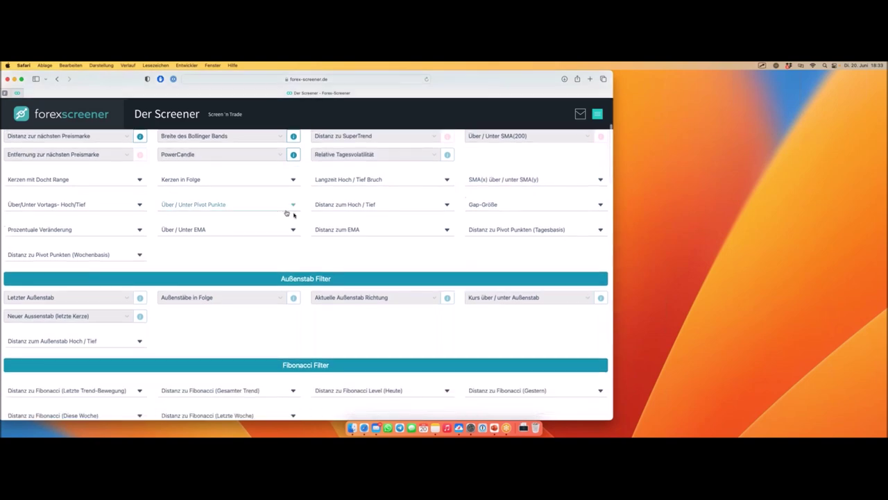
{"action": "scroll", "coordinate": [93, 225], "scroll_direction": "down", "scroll_amount": 3}
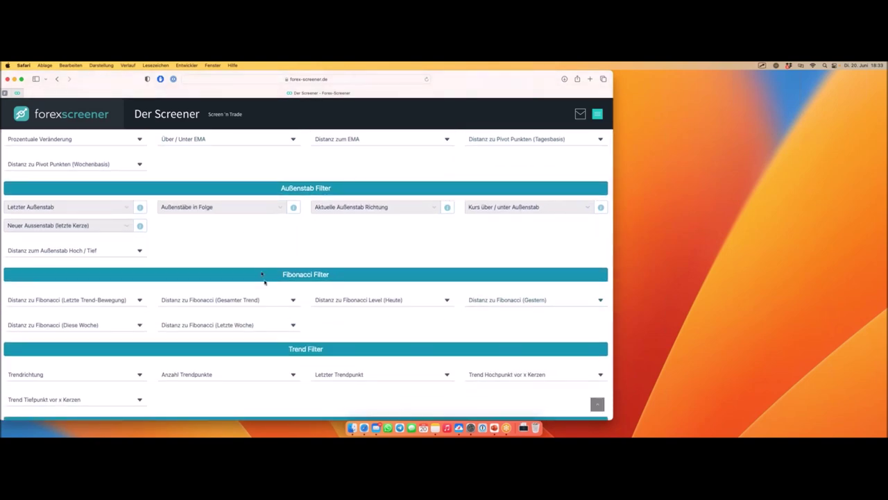
{"action": "scroll", "coordinate": [263, 271], "scroll_direction": "down", "scroll_amount": 5}
{"action": "scroll", "coordinate": [267, 269], "scroll_direction": "down", "scroll_amount": 3}
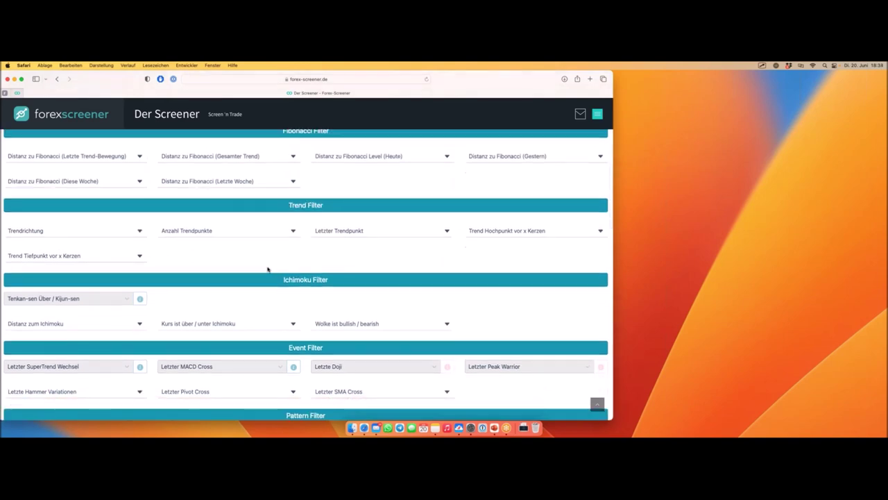
{"action": "scroll", "coordinate": [267, 269], "scroll_direction": "down", "scroll_amount": 1}
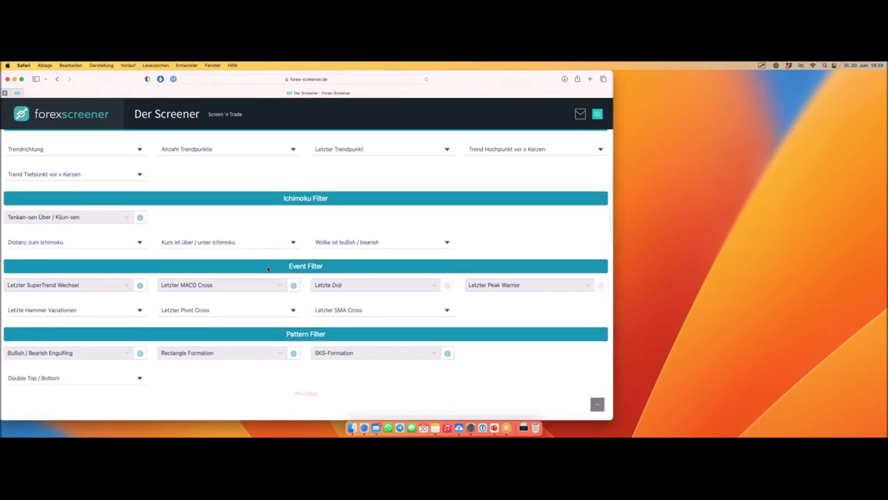
{"action": "scroll", "coordinate": [268, 269], "scroll_direction": "down", "scroll_amount": 1}
{"action": "scroll", "coordinate": [437, 286], "scroll_direction": "down", "scroll_amount": 1}
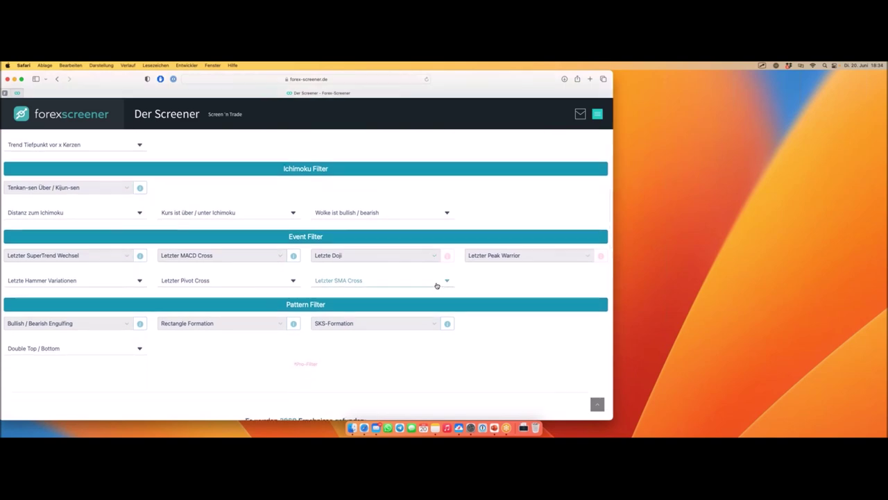
{"action": "scroll", "coordinate": [161, 277], "scroll_direction": "up", "scroll_amount": 10}
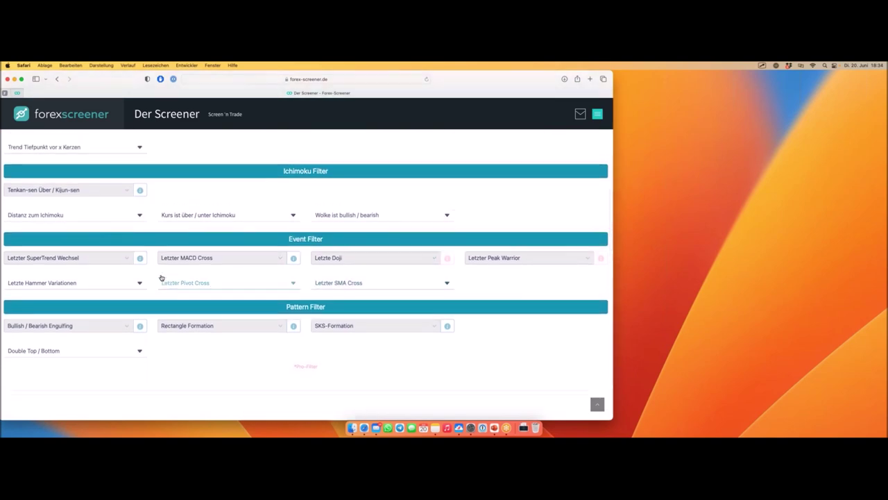
{"action": "scroll", "coordinate": [162, 277], "scroll_direction": "up", "scroll_amount": 3}
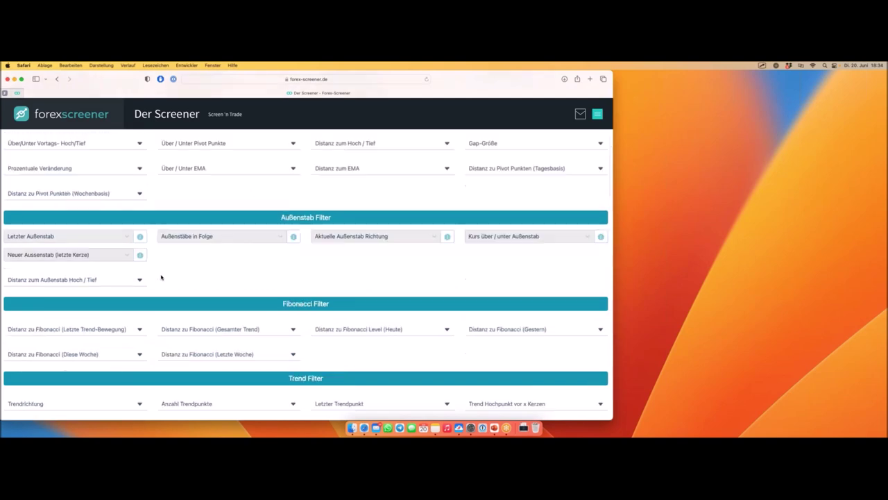
{"action": "scroll", "coordinate": [172, 273], "scroll_direction": "up", "scroll_amount": 3}
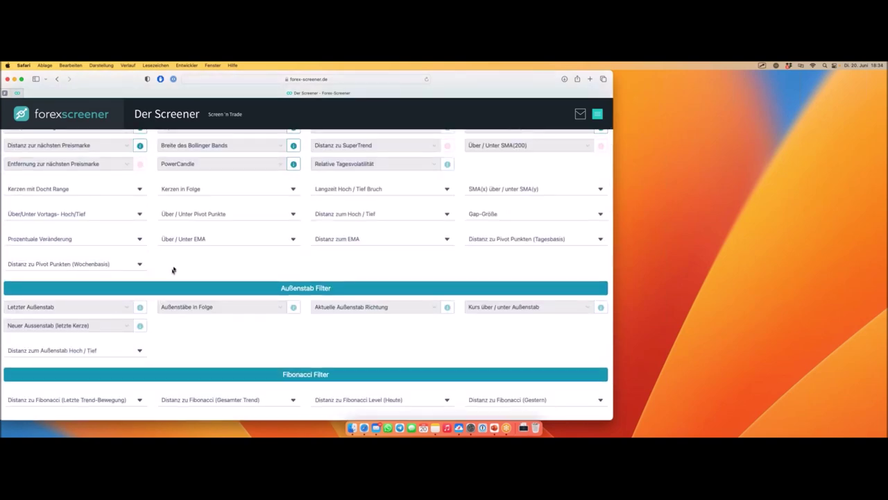
{"action": "scroll", "coordinate": [273, 243], "scroll_direction": "up", "scroll_amount": 4}
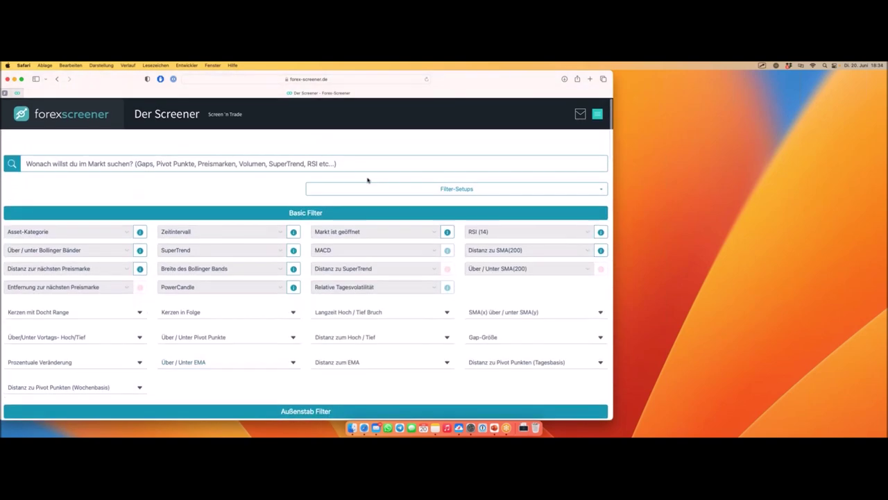
Step: Find the filters matching "preism", set Distanz zur nächsten Preismarke to < 0.1%, clear the search and set Zeitintervall to M15
{"action": "left_click", "coordinate": [207, 163]}
{"action": "type", "text": "prei"}
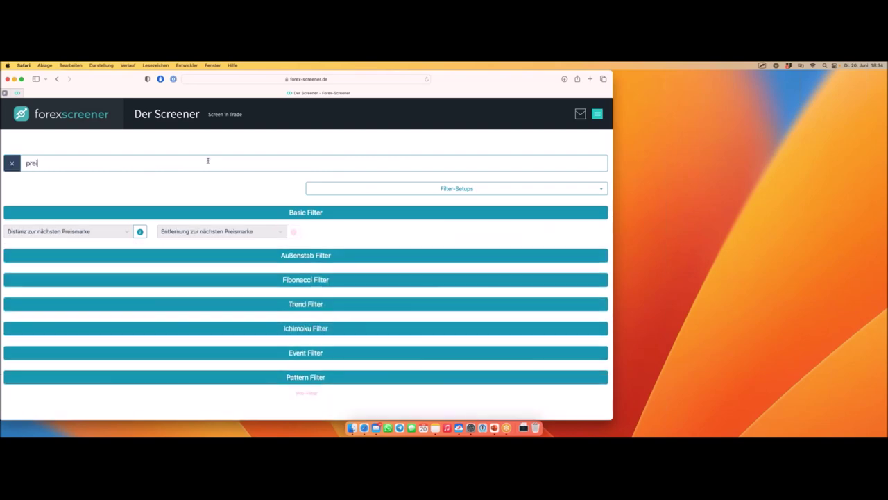
{"action": "left_click", "coordinate": [79, 231]}
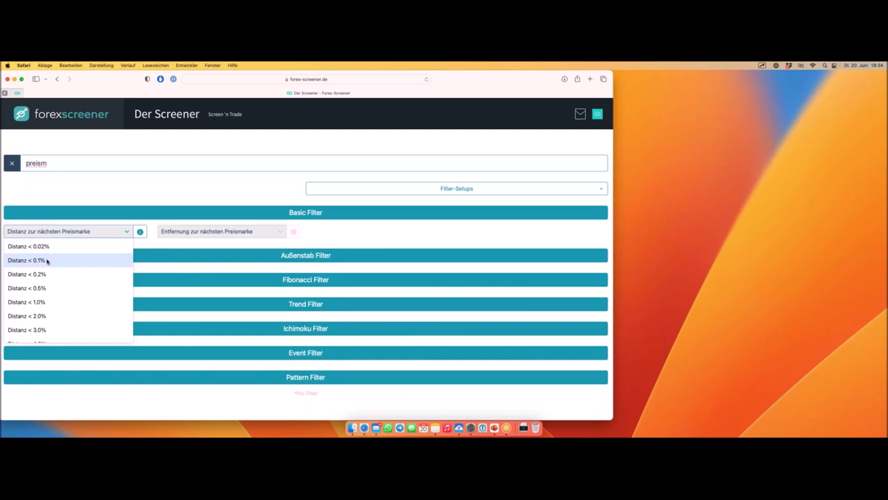
{"action": "left_click", "coordinate": [47, 261]}
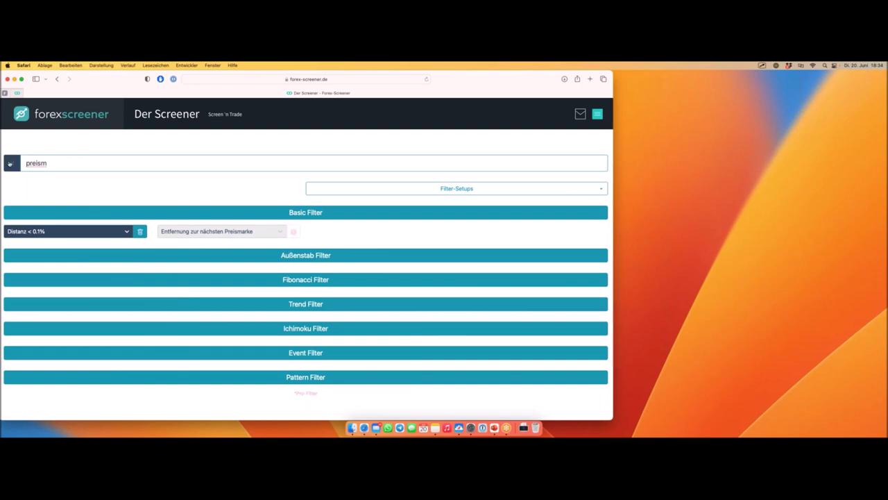
{"action": "left_click", "coordinate": [9, 163]}
{"action": "left_click", "coordinate": [172, 232]}
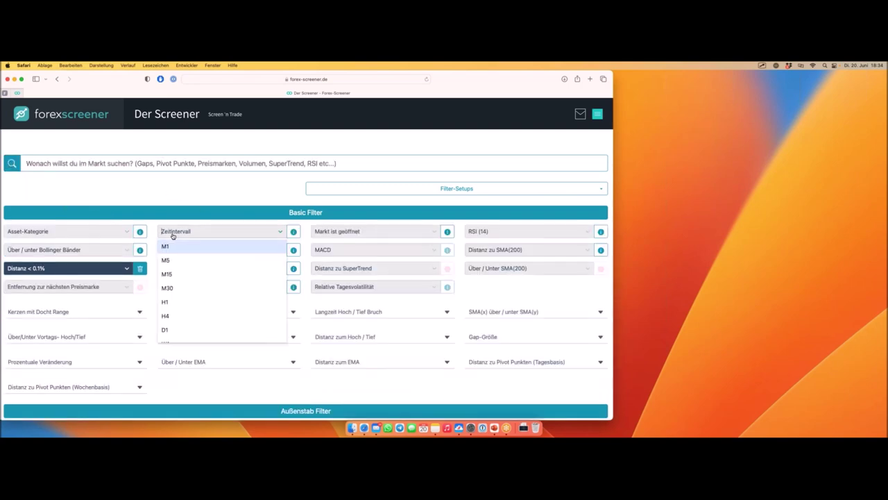
{"action": "left_click", "coordinate": [191, 275]}
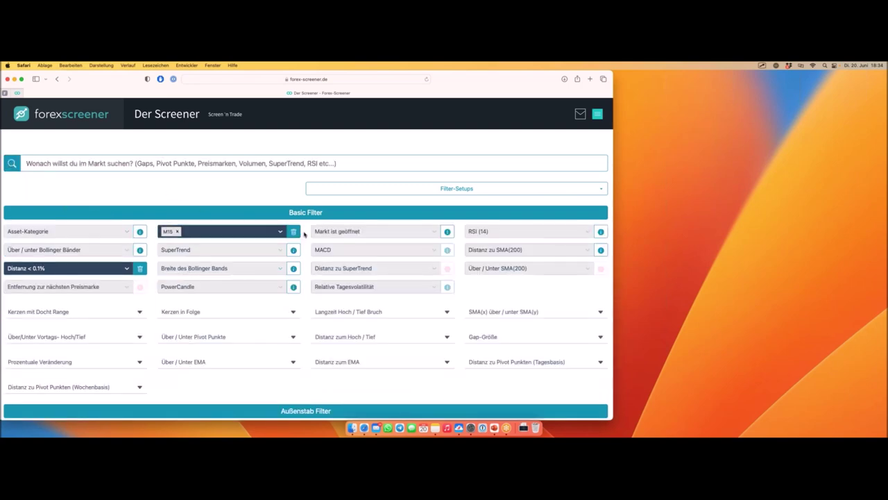
Step: Examine the matching M15 charts and their distances to the nearest price mark, focusing on the NZDJPY result
{"action": "scroll", "coordinate": [303, 234], "scroll_direction": "down", "scroll_amount": 5}
{"action": "scroll", "coordinate": [305, 236], "scroll_direction": "down", "scroll_amount": 10}
{"action": "scroll", "coordinate": [308, 234], "scroll_direction": "down", "scroll_amount": 3}
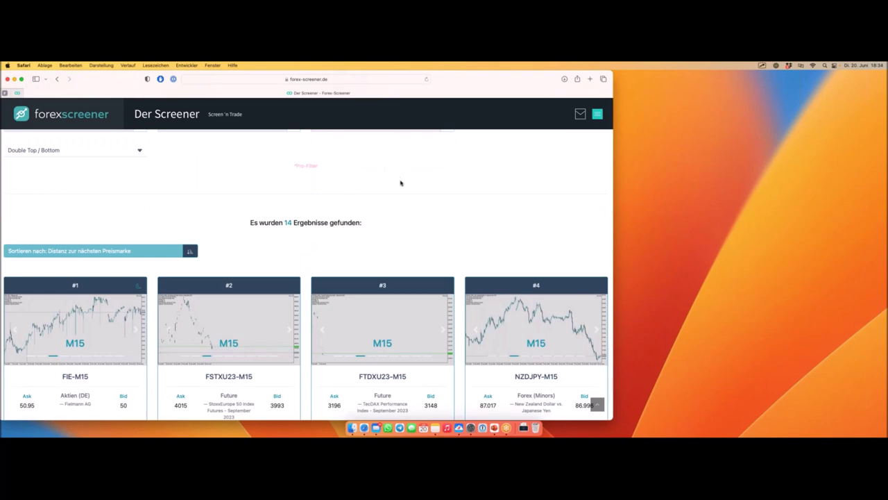
{"action": "scroll", "coordinate": [444, 187], "scroll_direction": "down", "scroll_amount": 4}
{"action": "scroll", "coordinate": [458, 191], "scroll_direction": "down", "scroll_amount": 1}
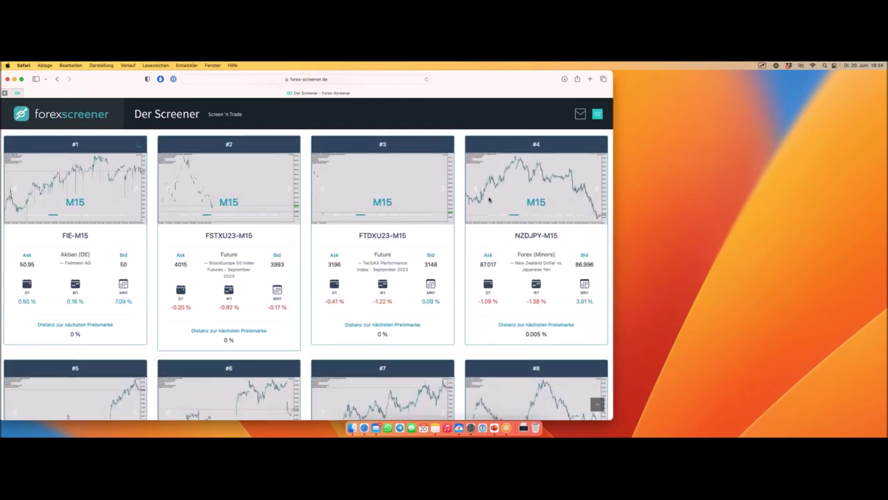
{"action": "scroll", "coordinate": [489, 200], "scroll_direction": "down", "scroll_amount": 2}
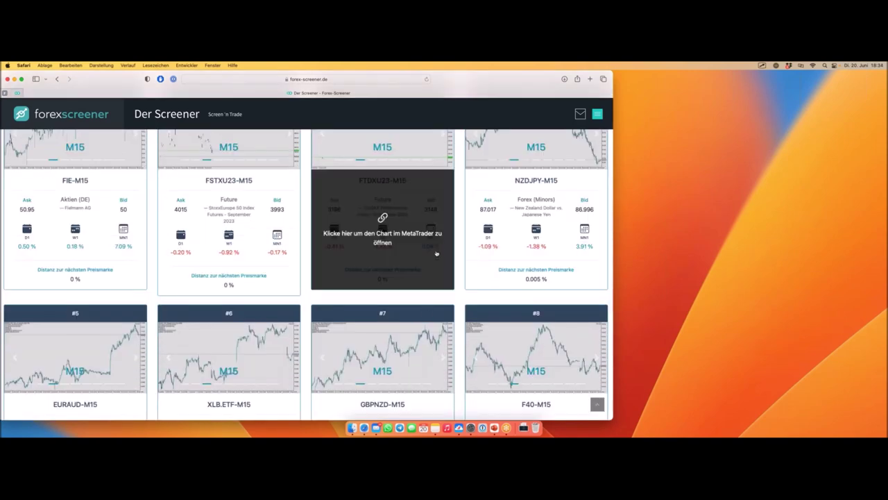
{"action": "scroll", "coordinate": [440, 248], "scroll_direction": "up", "scroll_amount": 1}
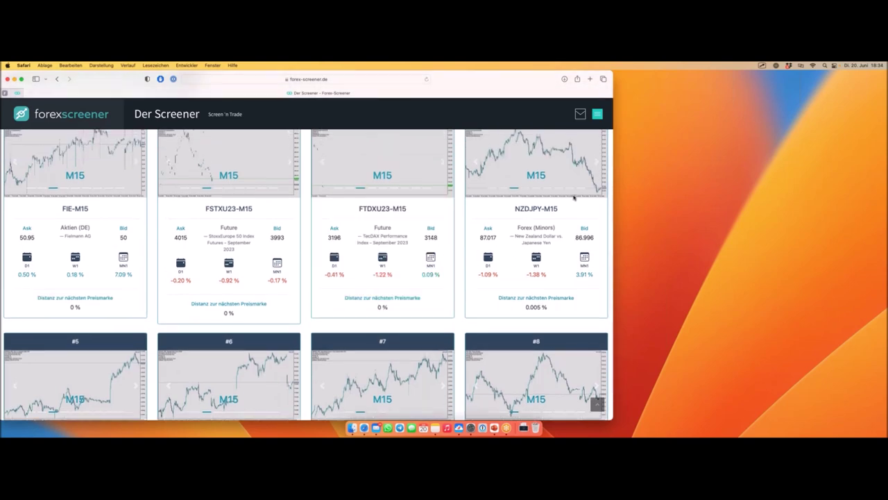
{"action": "scroll", "coordinate": [537, 229], "scroll_direction": "down", "scroll_amount": 4}
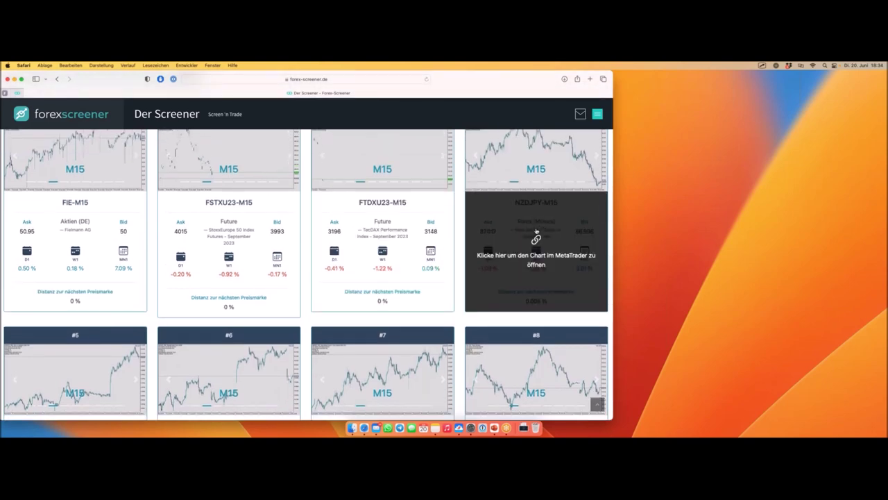
{"action": "scroll", "coordinate": [548, 208], "scroll_direction": "up", "scroll_amount": 3}
{"action": "scroll", "coordinate": [554, 194], "scroll_direction": "up", "scroll_amount": 3}
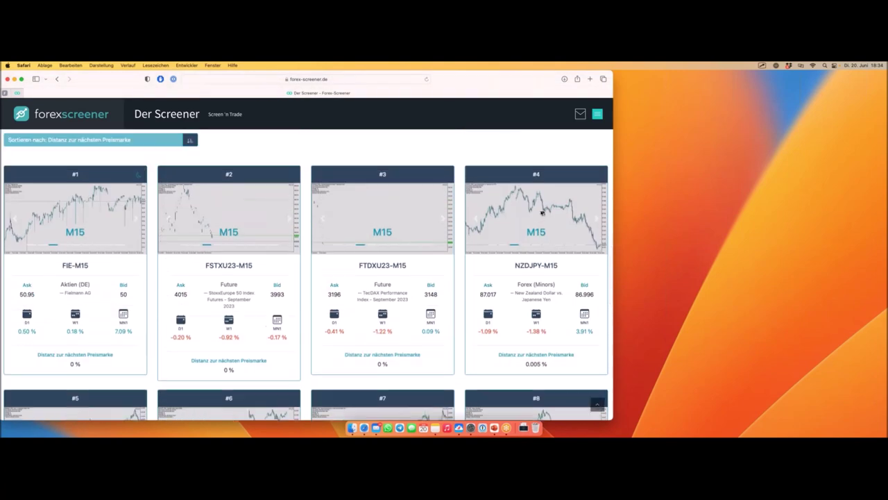
Step: Trace the price decline on the NZDJPY-M15 preview and open its chart in MetaTrader
{"action": "left_click_drag", "start_coordinate": [569, 199], "coordinate": [598, 248]}
{"action": "mouse_move", "coordinate": [541, 195]}
{"action": "left_mouse_down"}
{"action": "mouse_move", "coordinate": [566, 204]}
{"action": "mouse_move", "coordinate": [600, 247]}
{"action": "left_mouse_up"}
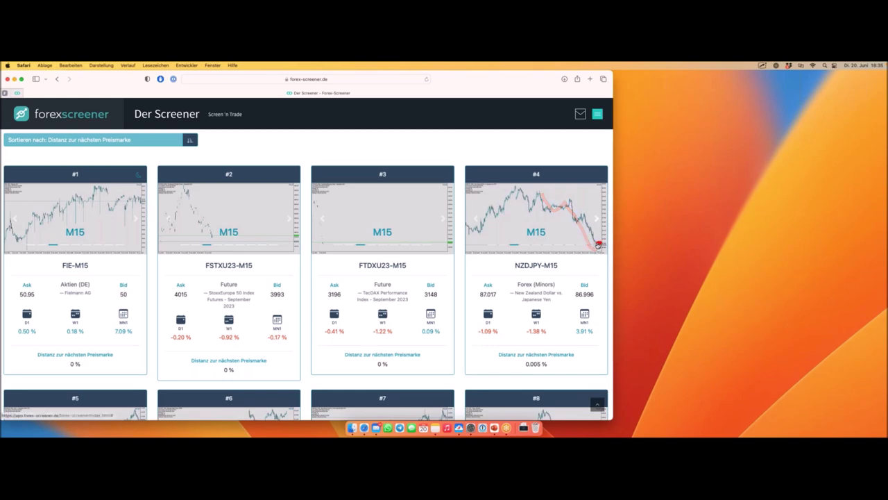
{"action": "mouse_move", "coordinate": [582, 273]}
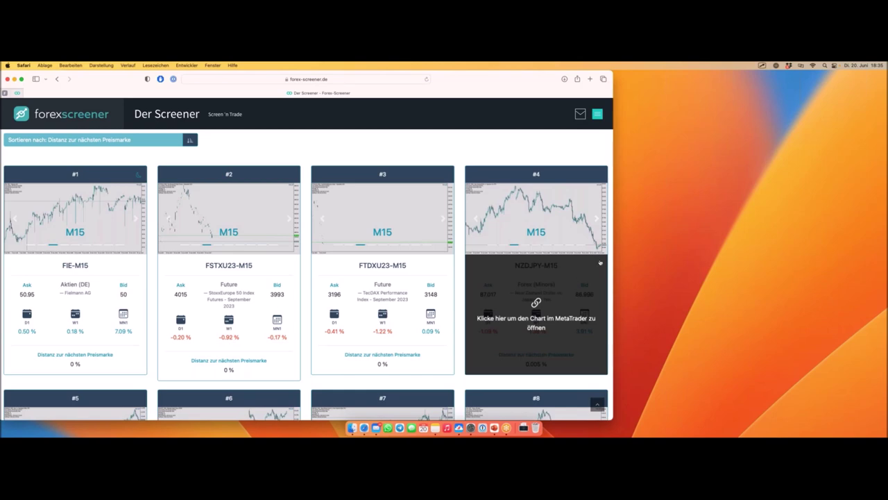
{"action": "left_click", "coordinate": [598, 249]}
{"action": "mouse_move", "coordinate": [600, 250]}
{"action": "left_mouse_down"}
{"action": "mouse_move", "coordinate": [609, 224]}
{"action": "mouse_move", "coordinate": [571, 223]}
{"action": "left_mouse_up"}
{"action": "mouse_move", "coordinate": [554, 263]}
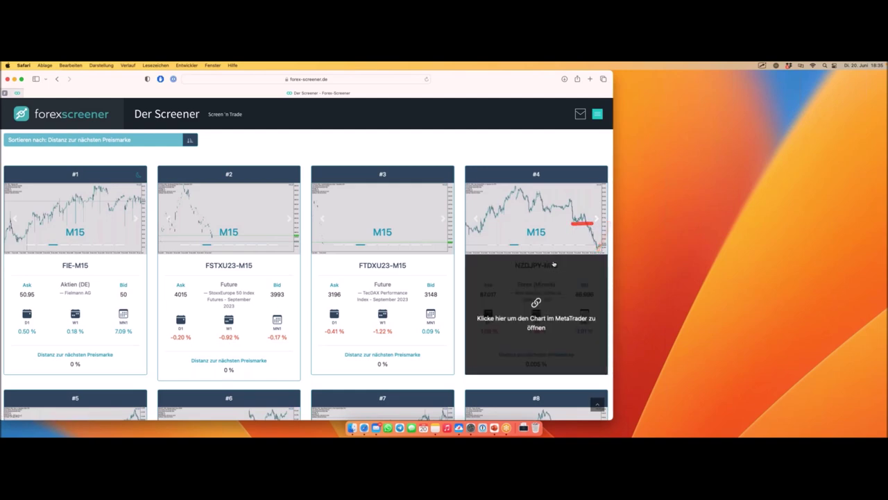
{"action": "left_click", "coordinate": [577, 297]}
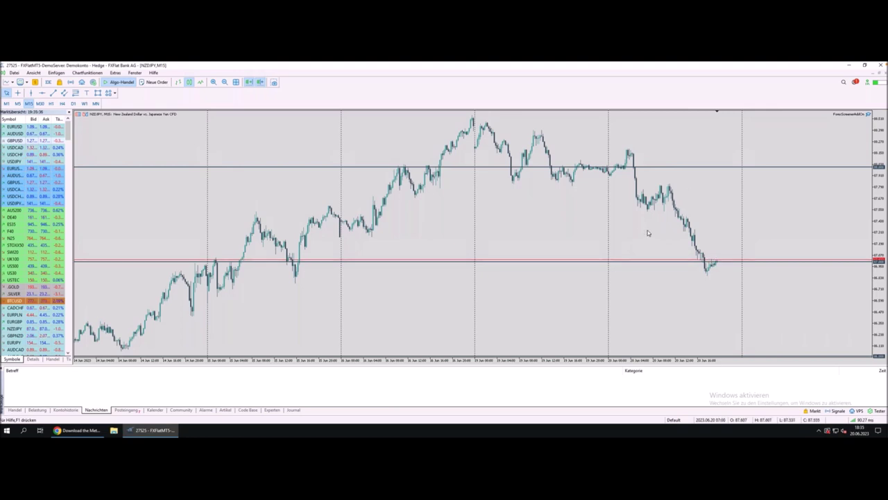
Step: Examine how the NZDJPY M15 candles react at the horizontal price marks, over both a longer and a shorter history
{"action": "mouse_move", "coordinate": [407, 167]}
{"action": "left_mouse_down"}
{"action": "mouse_move", "coordinate": [387, 168]}
{"action": "mouse_move", "coordinate": [409, 173]}
{"action": "mouse_move", "coordinate": [408, 162]}
{"action": "mouse_move", "coordinate": [428, 161]}
{"action": "mouse_move", "coordinate": [416, 164]}
{"action": "left_mouse_up"}
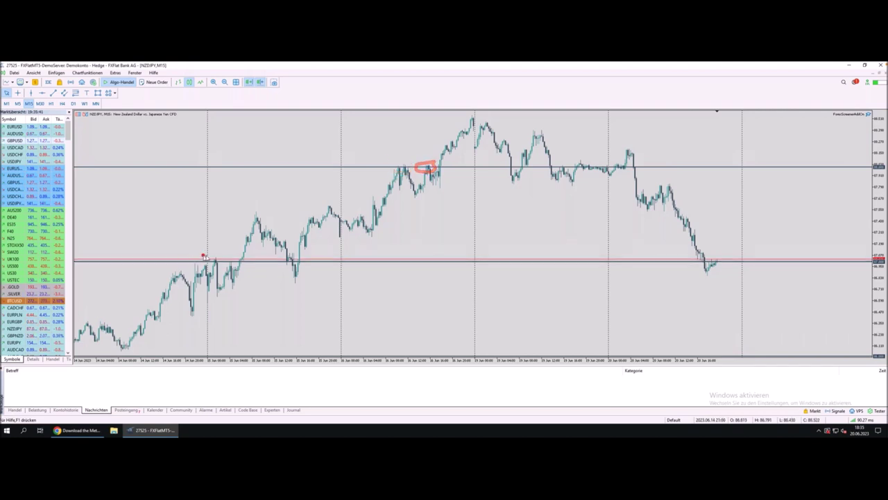
{"action": "mouse_move", "coordinate": [224, 255]}
{"action": "left_mouse_down"}
{"action": "mouse_move", "coordinate": [192, 260]}
{"action": "mouse_move", "coordinate": [224, 256]}
{"action": "left_mouse_up"}
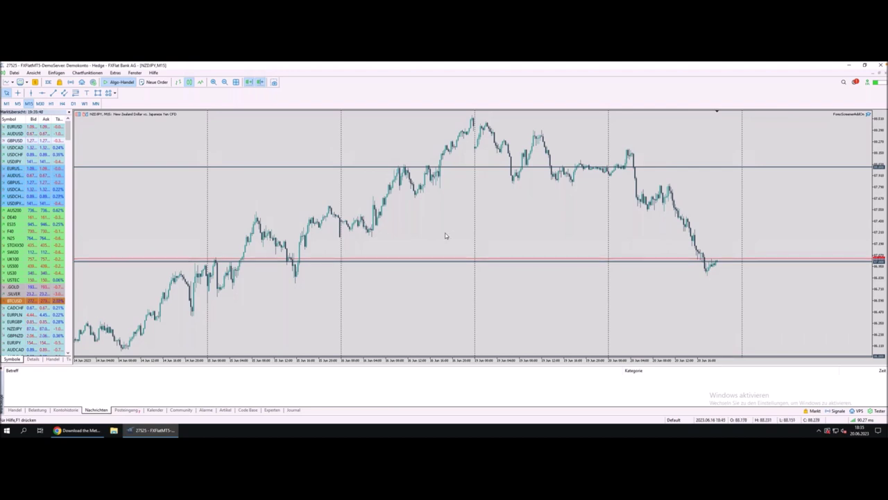
{"action": "key", "text": "minus"}
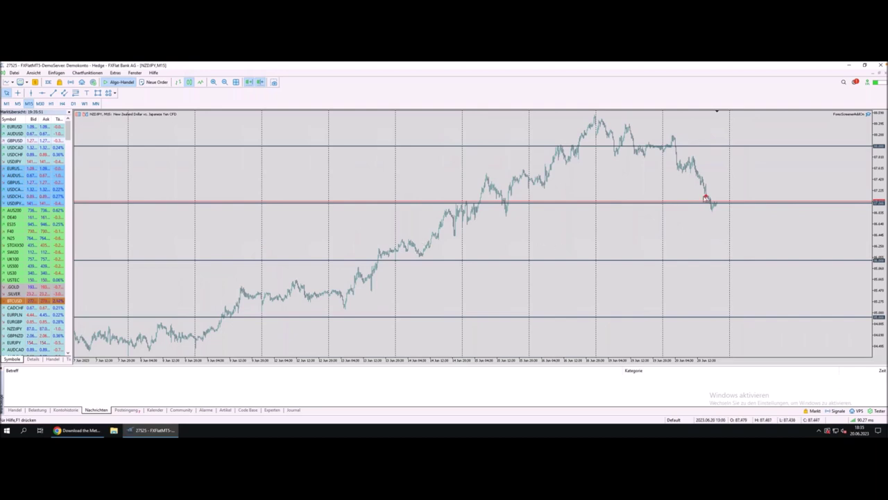
{"action": "left_click", "coordinate": [710, 204]}
{"action": "key", "text": "plus"}
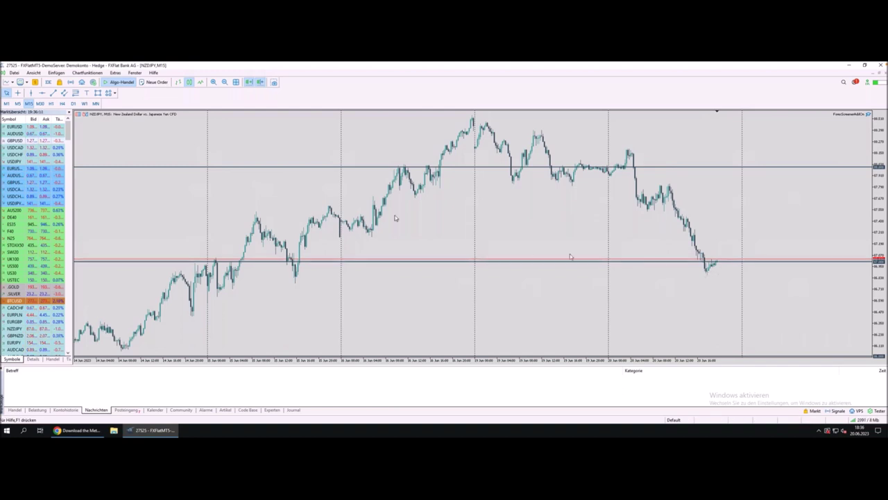
Step: View NZDJPY on M5 and M1 and examine the latest swings around the lower price mark
{"action": "left_click", "coordinate": [17, 104]}
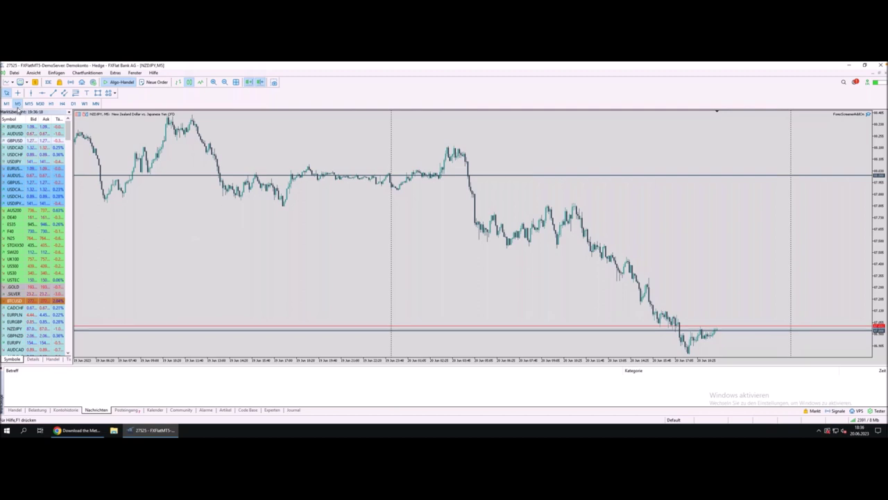
{"action": "left_click", "coordinate": [6, 103]}
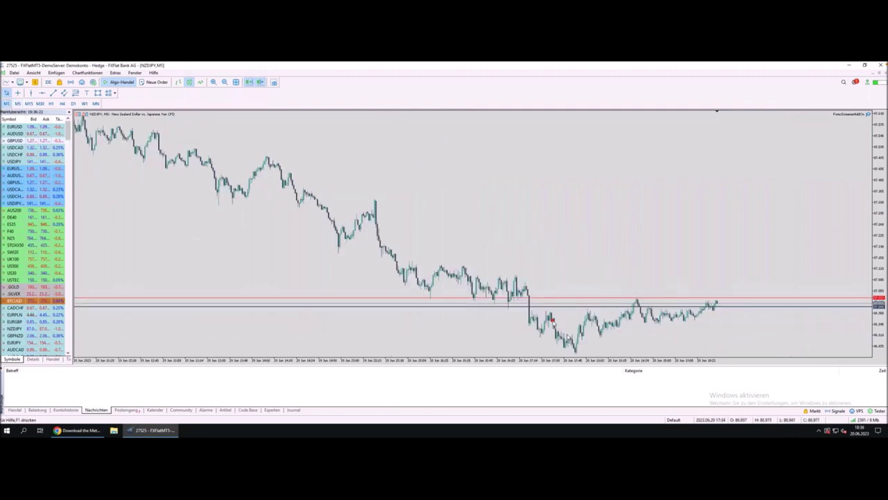
{"action": "left_click_drag", "start_coordinate": [381, 236], "coordinate": [575, 347]}
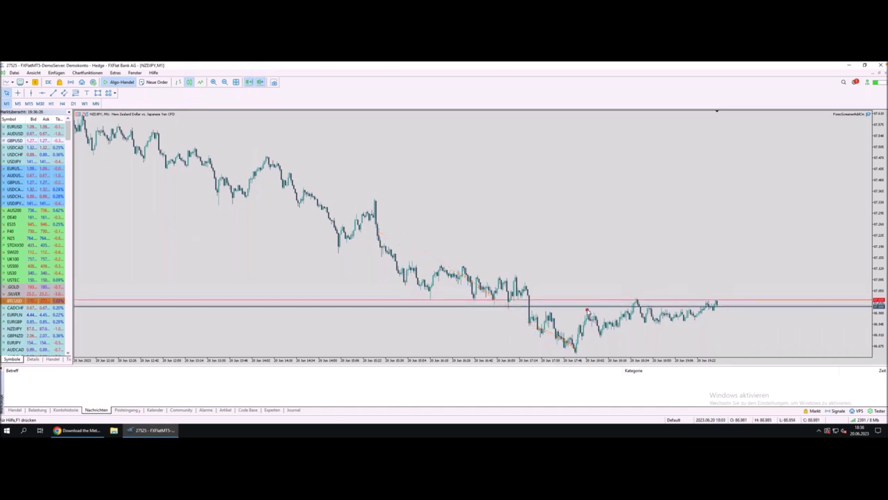
{"action": "left_click_drag", "start_coordinate": [632, 298], "coordinate": [641, 298]}
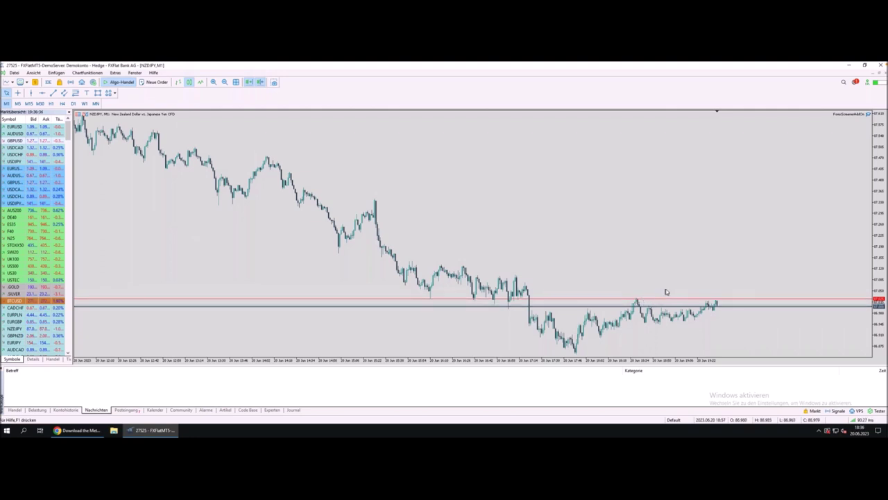
{"action": "left_click", "coordinate": [705, 296]}
{"action": "left_click_drag", "start_coordinate": [703, 312], "coordinate": [726, 256]}
Step: Return NZDJPY to M15, switch it to M5 and examine the most recent candles at the lower price mark
{"action": "left_click", "coordinate": [28, 104]}
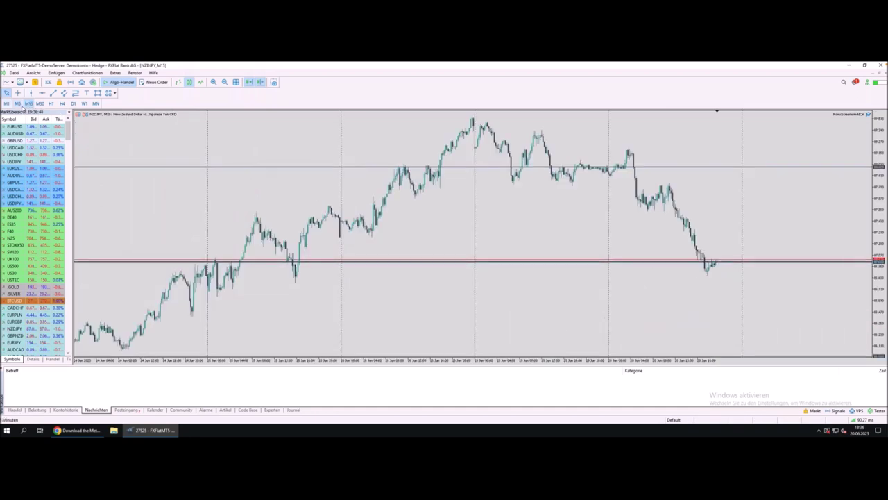
{"action": "left_click", "coordinate": [17, 103]}
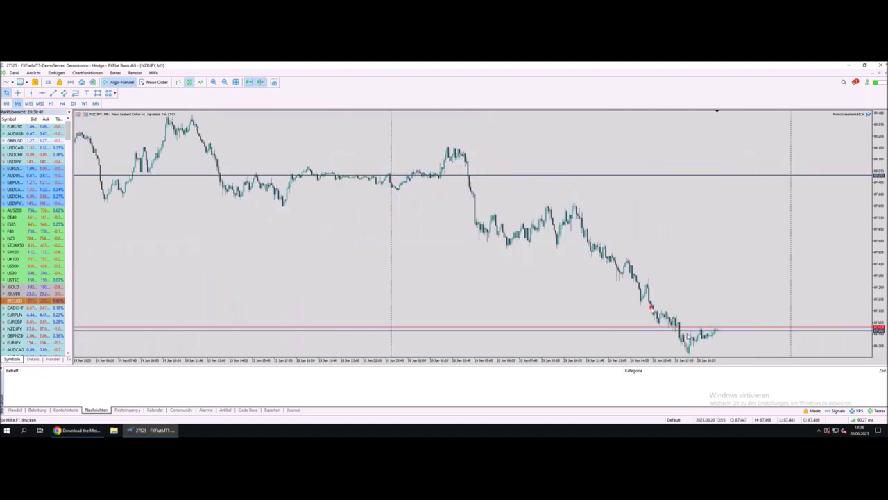
{"action": "left_click_drag", "start_coordinate": [697, 327], "coordinate": [701, 328]}
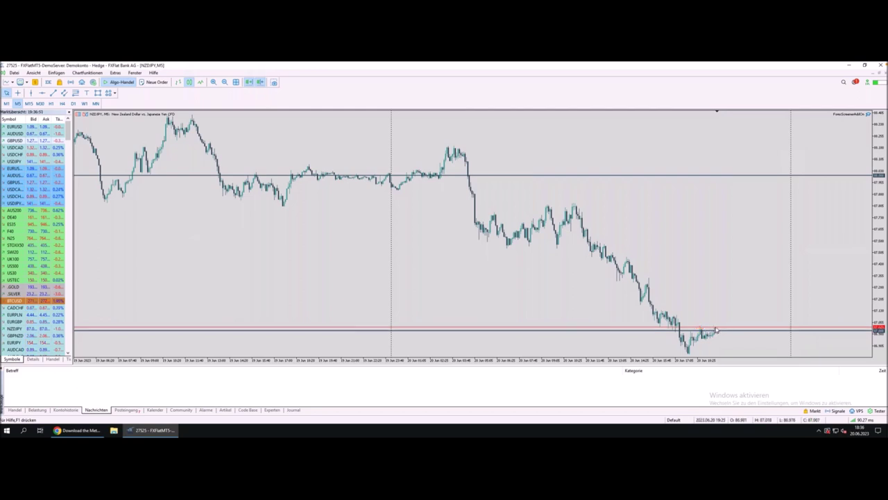
{"action": "mouse_move", "coordinate": [715, 331]}
{"action": "left_mouse_down"}
{"action": "mouse_move", "coordinate": [722, 316]}
{"action": "mouse_move", "coordinate": [727, 328]}
{"action": "left_mouse_up"}
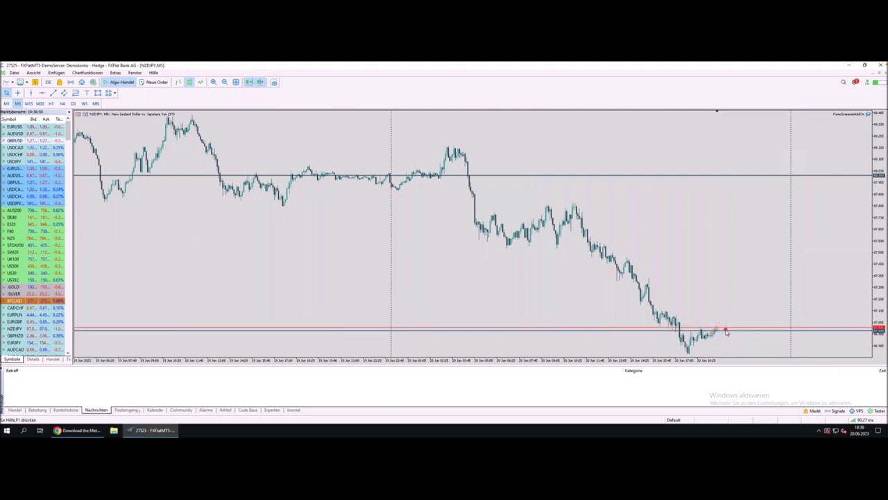
{"action": "left_click_drag", "start_coordinate": [728, 331], "coordinate": [732, 331]}
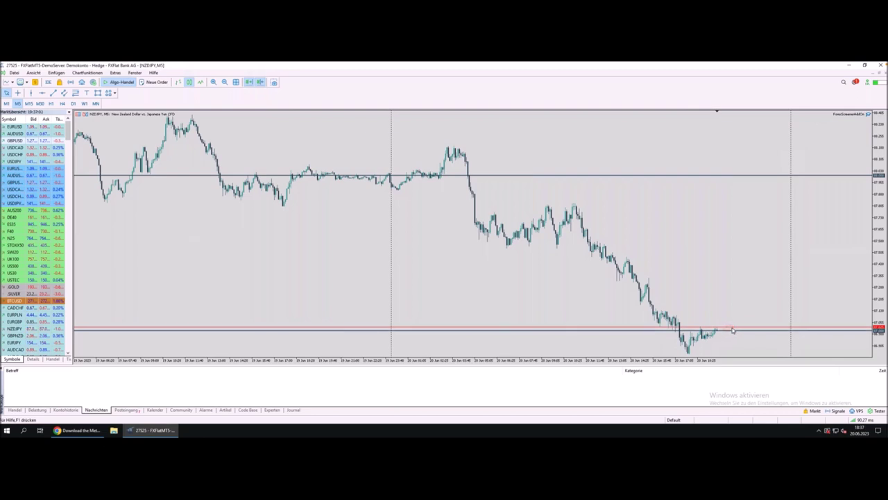
{"action": "left_click_drag", "start_coordinate": [721, 328], "coordinate": [741, 265]}
Step: Mark the earlier support lows, the matching price scale range and the latest low on the NZDJPY M5 chart
{"action": "left_click_drag", "start_coordinate": [482, 248], "coordinate": [590, 247]}
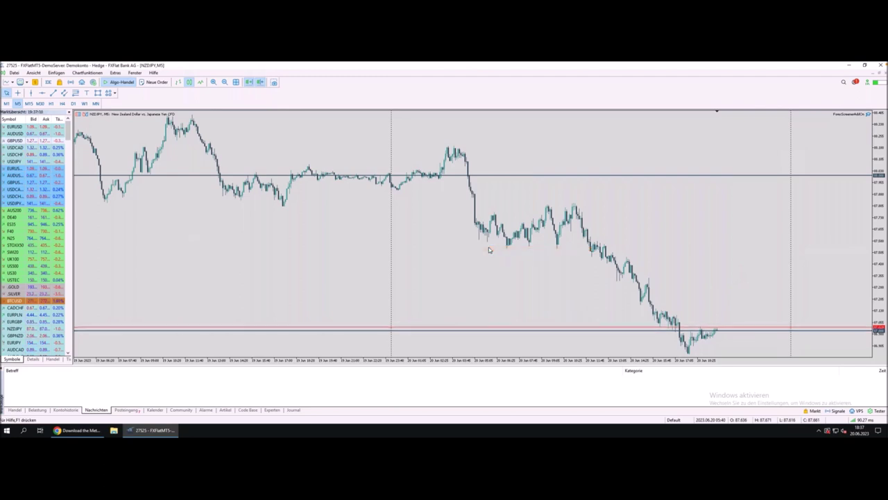
{"action": "left_click_drag", "start_coordinate": [478, 245], "coordinate": [566, 245]}
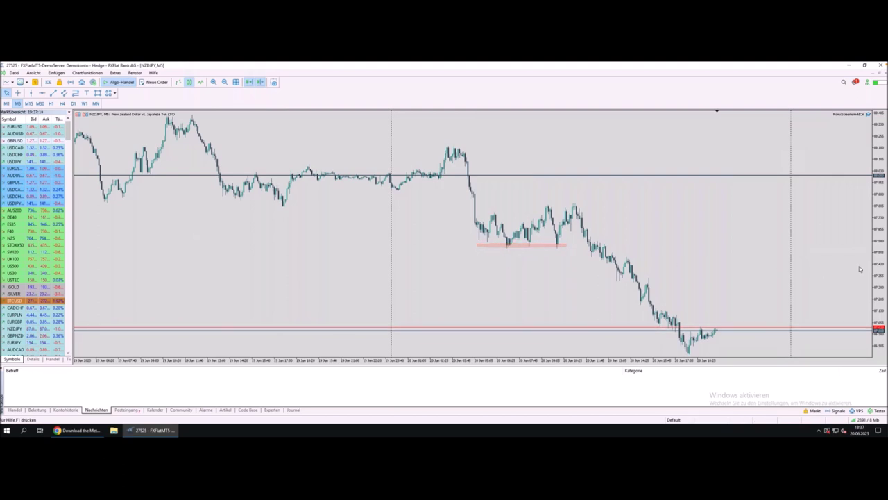
{"action": "left_click_drag", "start_coordinate": [882, 245], "coordinate": [882, 267]}
{"action": "left_click_drag", "start_coordinate": [685, 352], "coordinate": [706, 353]}
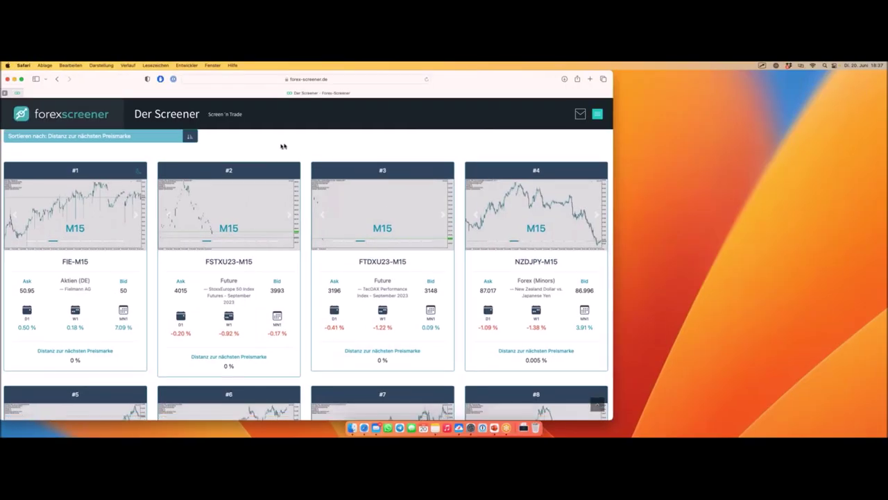
Step: Find the screener filters matching "hammer" and expand the Letzte Hammer Variationen group
{"action": "scroll", "coordinate": [291, 163], "scroll_direction": "up", "scroll_amount": 10}
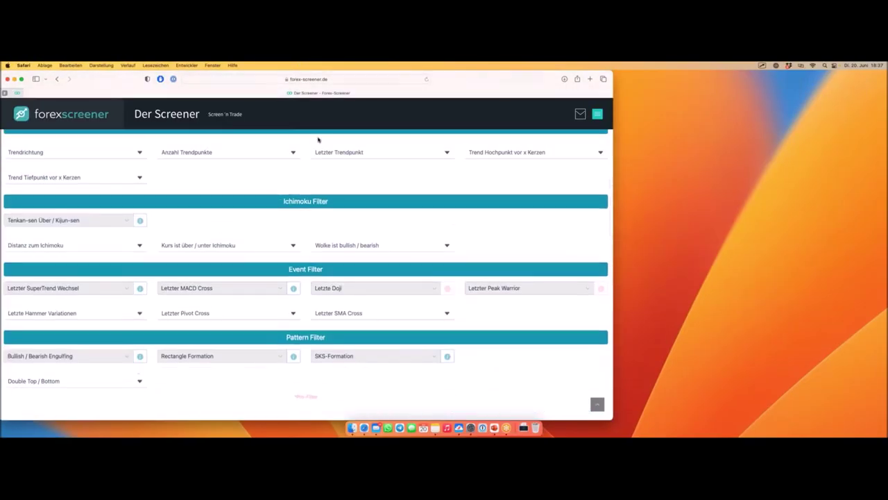
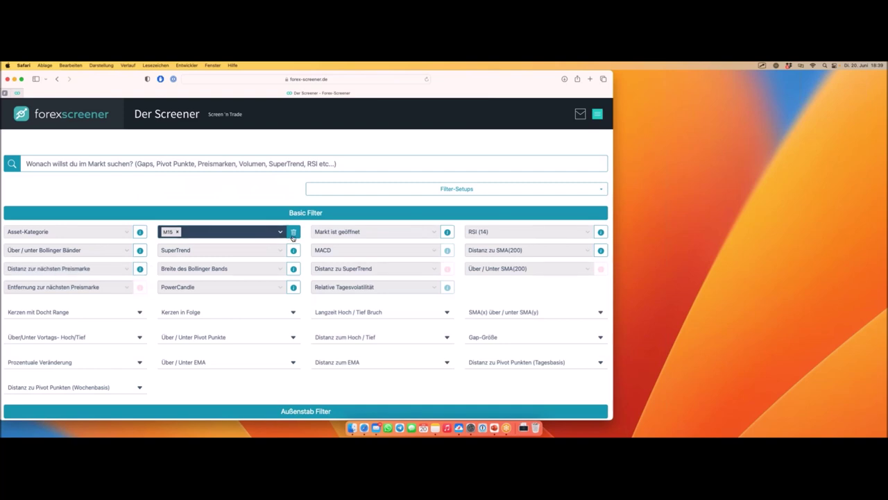
{"action": "type", "text": "hammer"}
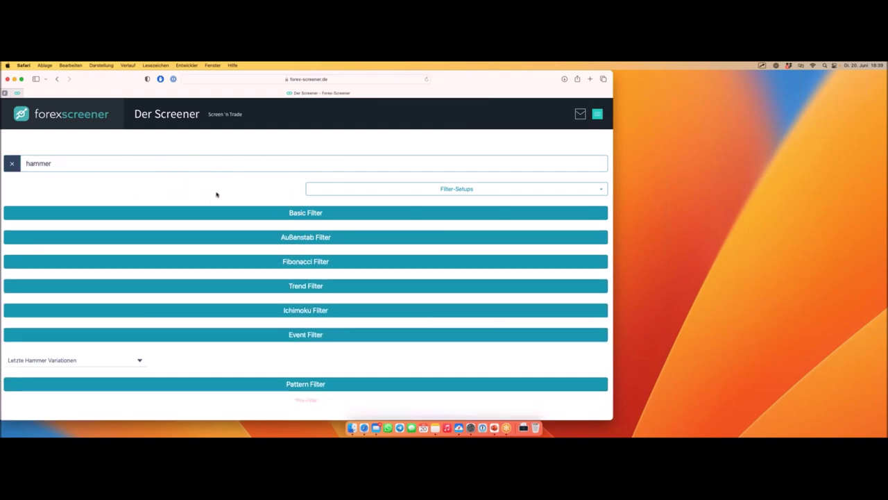
{"action": "scroll", "coordinate": [202, 236], "scroll_direction": "down", "scroll_amount": 1}
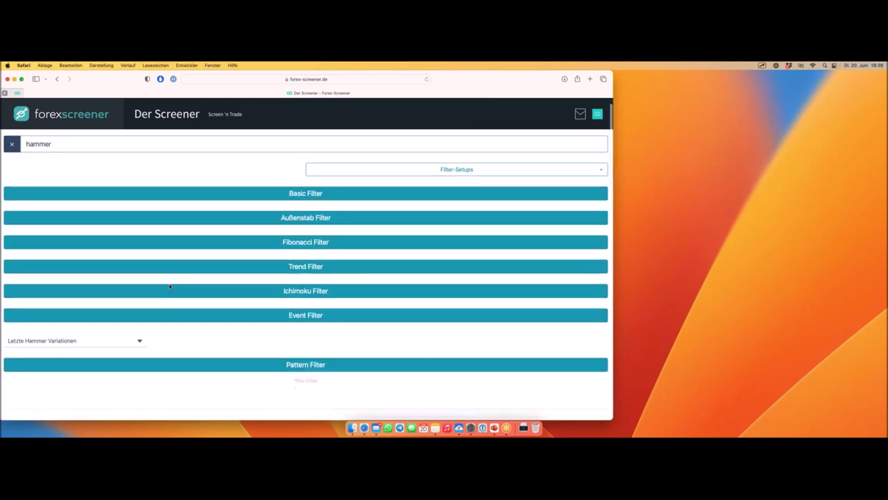
{"action": "left_click", "coordinate": [128, 336]}
{"action": "scroll", "coordinate": [301, 315], "scroll_direction": "down", "scroll_amount": 1}
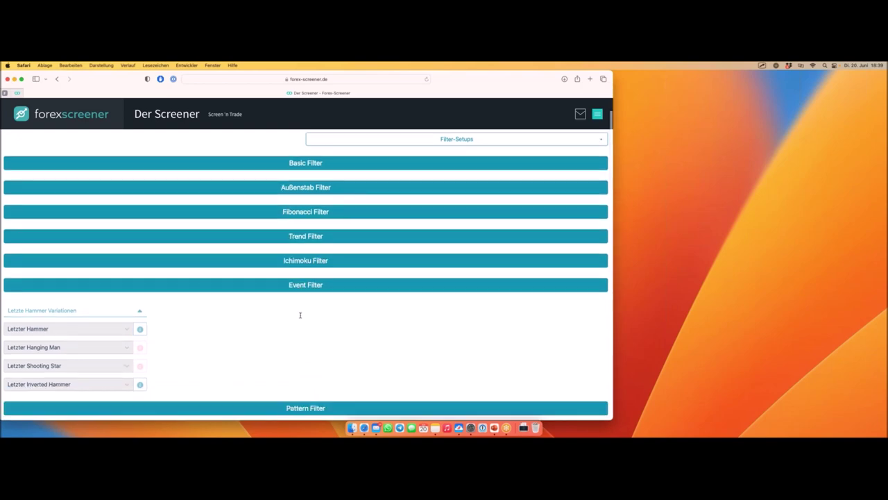
Step: Set the Letzter Hammer filter to Vor 1 Kerze
{"action": "left_click", "coordinate": [58, 330]}
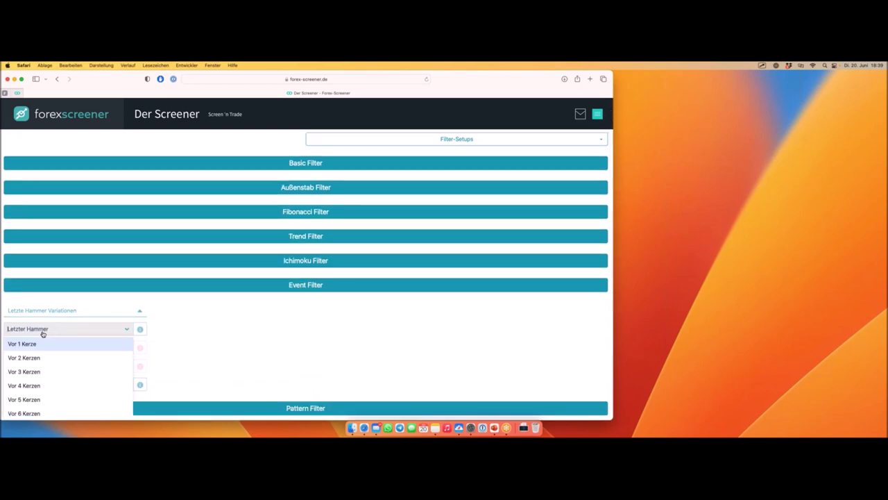
{"action": "left_click", "coordinate": [148, 313]}
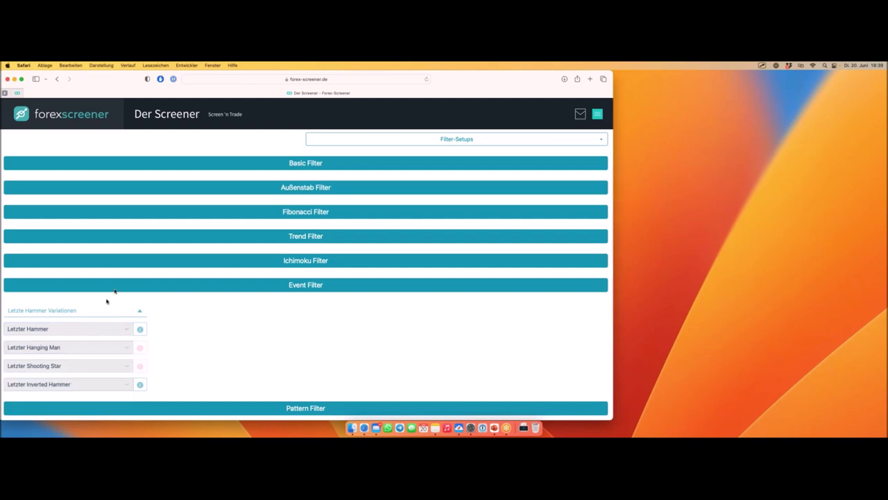
{"action": "left_click", "coordinate": [79, 330]}
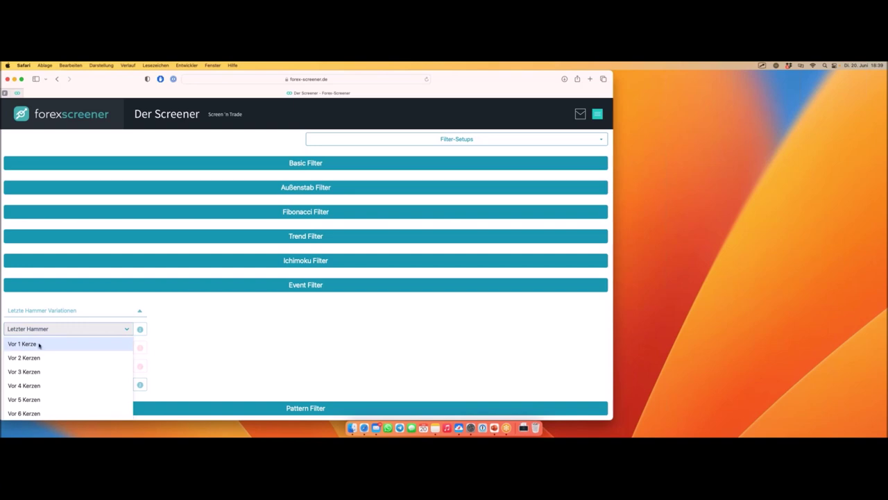
{"action": "left_click", "coordinate": [42, 344]}
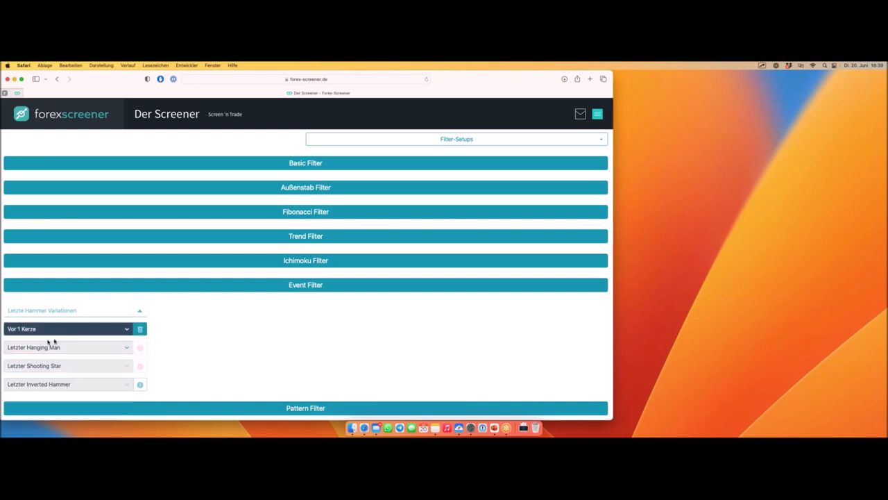
Step: Examine the number of Letzter Hammer matches and the charts on the first results page across their time intervals
{"action": "scroll", "coordinate": [176, 323], "scroll_direction": "down", "scroll_amount": 2}
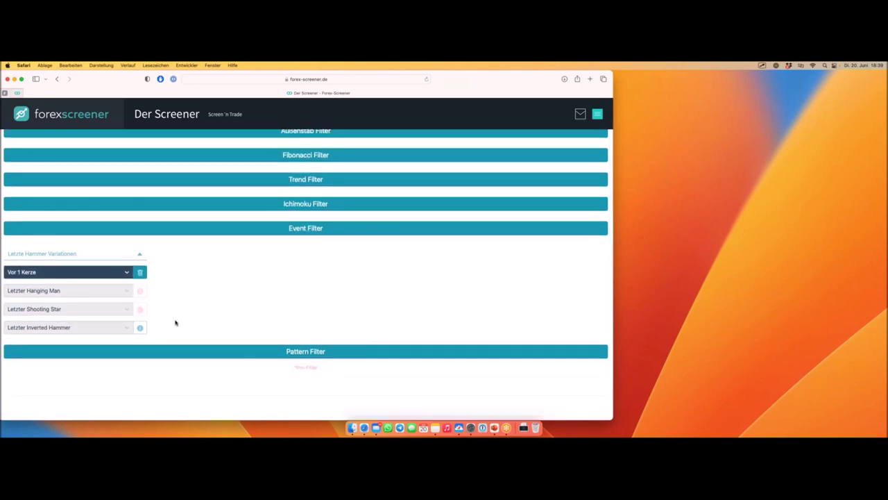
{"action": "scroll", "coordinate": [176, 321], "scroll_direction": "down", "scroll_amount": 8}
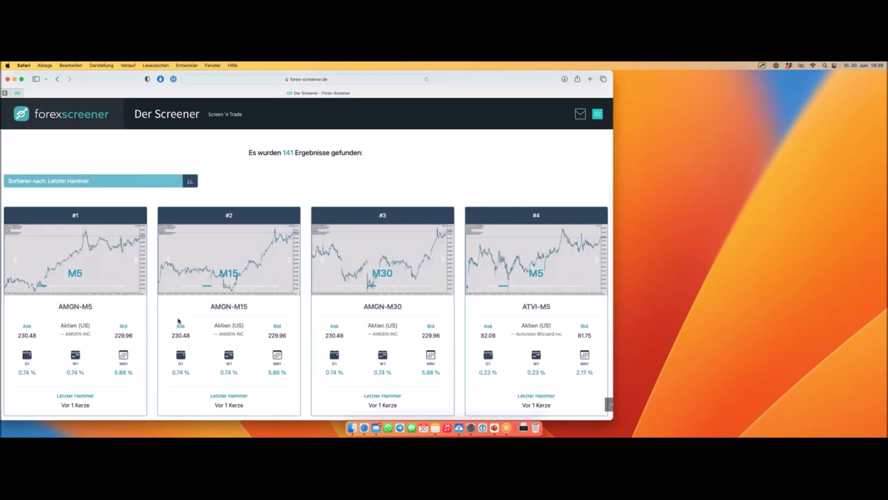
{"action": "scroll", "coordinate": [177, 320], "scroll_direction": "up", "scroll_amount": 2}
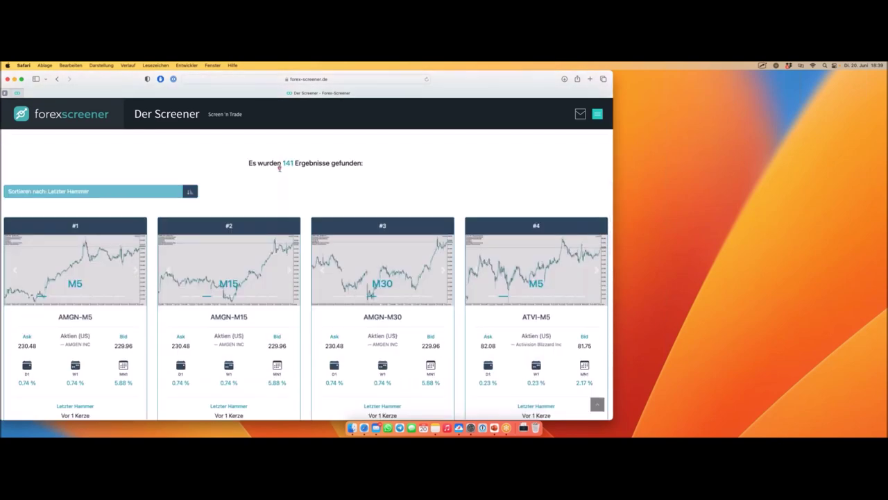
{"action": "left_click_drag", "start_coordinate": [273, 171], "coordinate": [376, 170]}
{"action": "scroll", "coordinate": [350, 273], "scroll_direction": "down", "scroll_amount": 4}
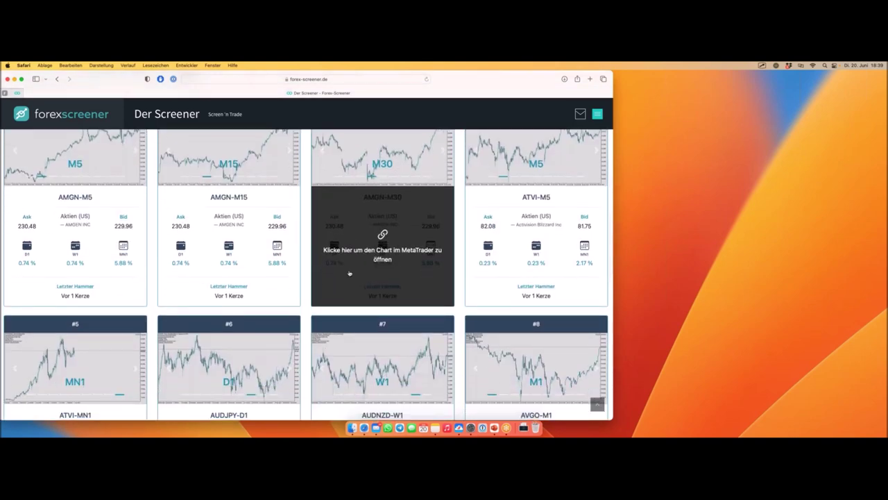
{"action": "scroll", "coordinate": [350, 273], "scroll_direction": "down", "scroll_amount": 2}
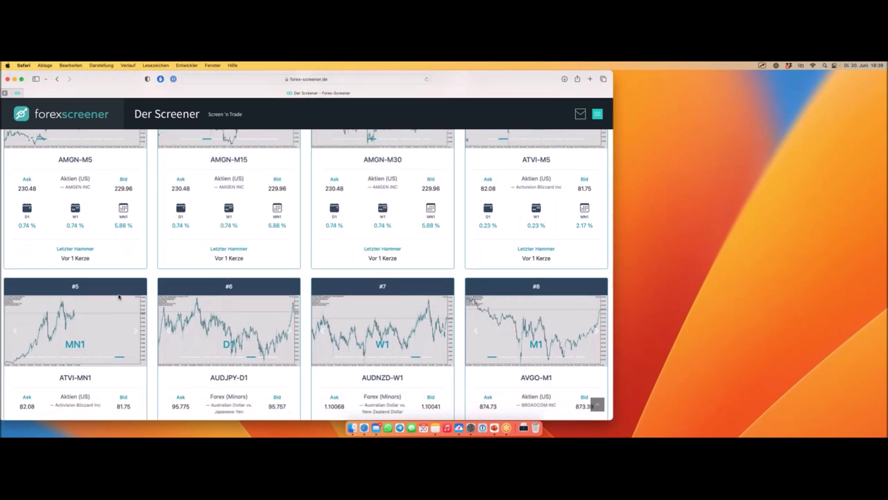
{"action": "scroll", "coordinate": [118, 297], "scroll_direction": "down", "scroll_amount": 6}
{"action": "scroll", "coordinate": [122, 291], "scroll_direction": "down", "scroll_amount": 4}
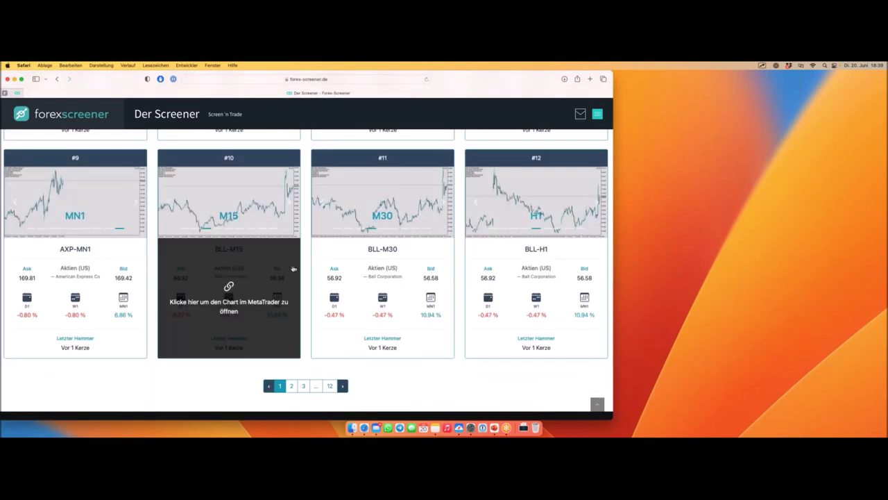
Step: Open the AXP-MN1 result in MetaTrader and mark the latest candles on its monthly chart
{"action": "left_click", "coordinate": [105, 265]}
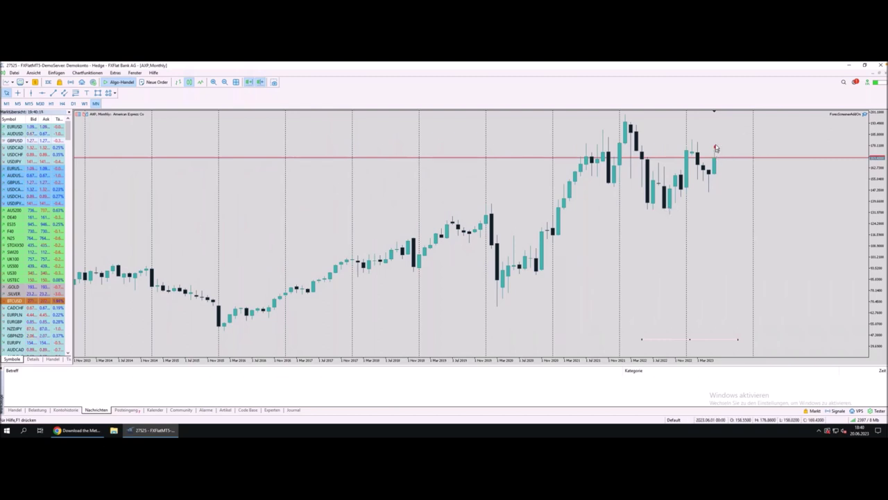
{"action": "mouse_move", "coordinate": [715, 149]}
{"action": "left_mouse_down"}
{"action": "mouse_move", "coordinate": [713, 139]}
{"action": "mouse_move", "coordinate": [708, 165]}
{"action": "mouse_move", "coordinate": [713, 158]}
{"action": "left_mouse_up"}
{"action": "mouse_move", "coordinate": [715, 172]}
{"action": "left_mouse_down"}
{"action": "mouse_move", "coordinate": [712, 195]}
{"action": "mouse_move", "coordinate": [706, 162]}
{"action": "mouse_move", "coordinate": [703, 195]}
{"action": "mouse_move", "coordinate": [711, 196]}
{"action": "left_mouse_up"}
{"action": "left_click", "coordinate": [304, 278]}
{"action": "mouse_move", "coordinate": [291, 300]}
{"action": "left_mouse_down"}
{"action": "mouse_move", "coordinate": [370, 258]}
{"action": "mouse_move", "coordinate": [377, 266]}
{"action": "left_mouse_up"}
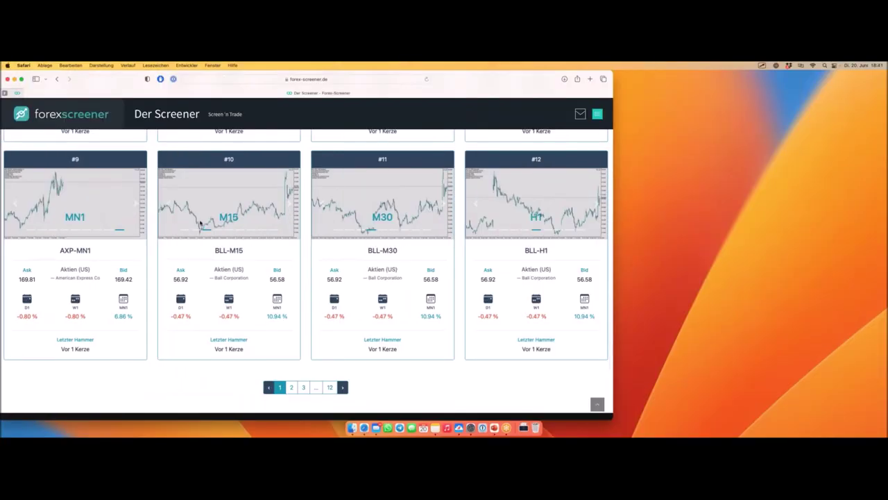
Step: Return to the screener, underline the Letzter Hammer filter setting and clear the hammer filter search
{"action": "scroll", "coordinate": [200, 222], "scroll_direction": "up", "scroll_amount": 15}
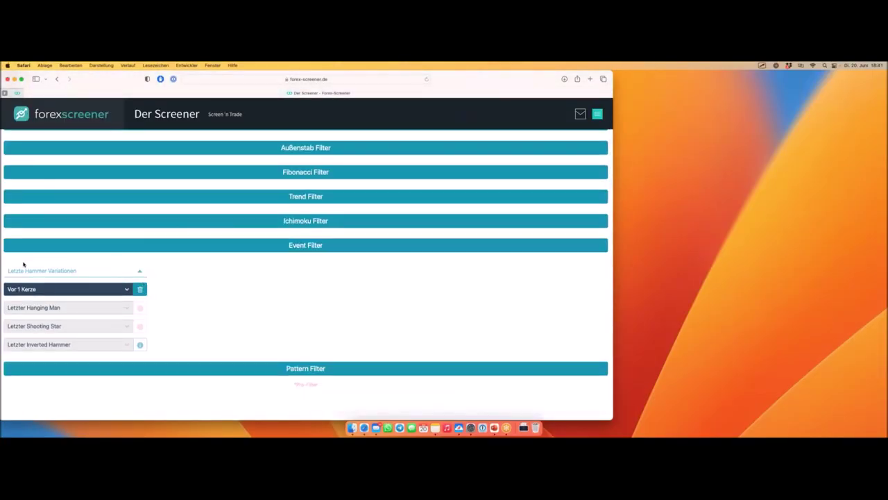
{"action": "left_click_drag", "start_coordinate": [3, 283], "coordinate": [152, 281]}
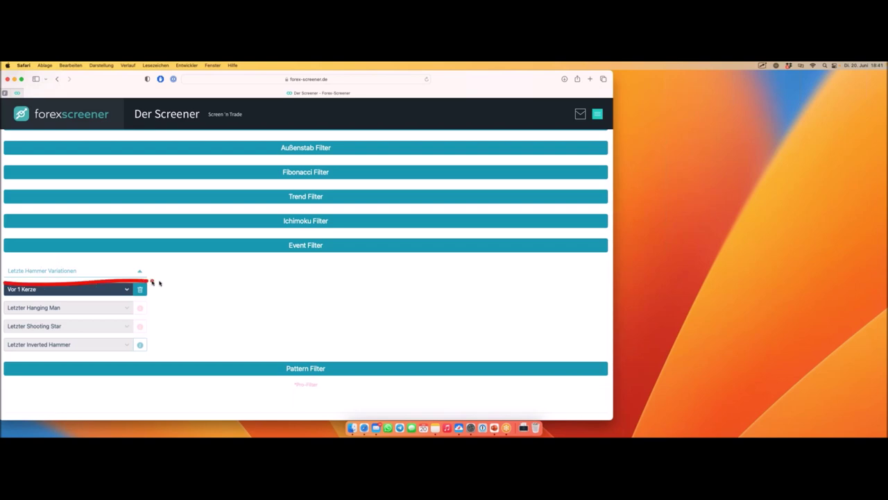
{"action": "scroll", "coordinate": [185, 235], "scroll_direction": "up", "scroll_amount": 3}
{"action": "left_click", "coordinate": [10, 165]}
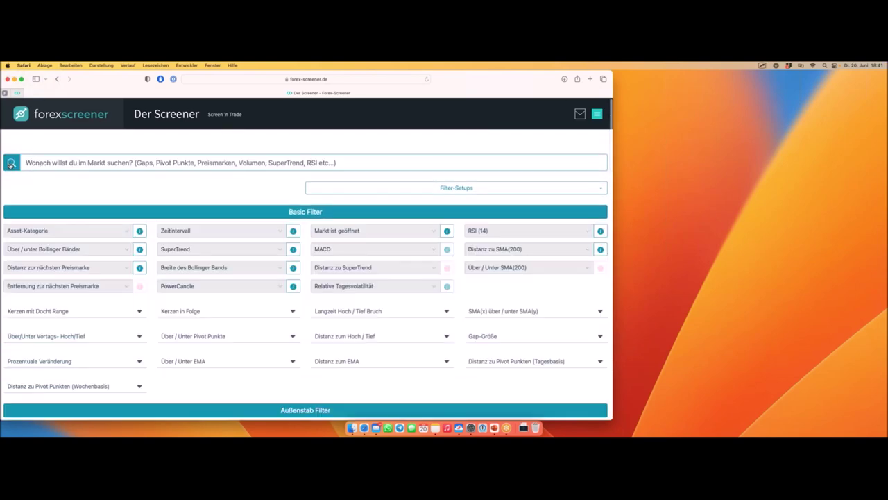
Step: Look through the full list of filter categories and search the filters for "pivot"
{"action": "scroll", "coordinate": [138, 185], "scroll_direction": "down", "scroll_amount": 1}
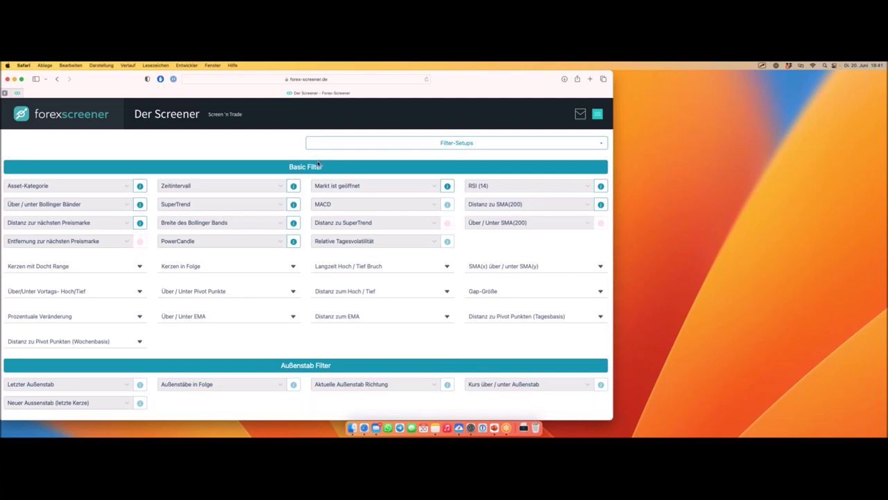
{"action": "scroll", "coordinate": [318, 163], "scroll_direction": "down", "scroll_amount": 6}
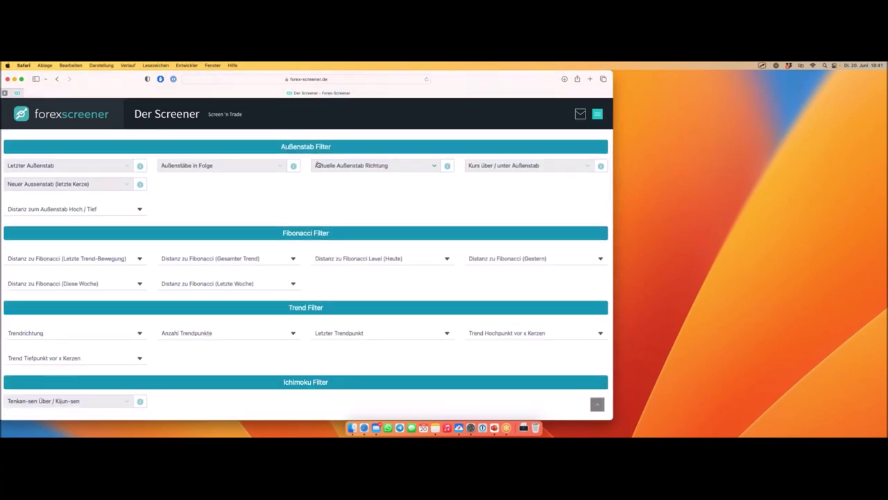
{"action": "scroll", "coordinate": [316, 164], "scroll_direction": "down", "scroll_amount": 3}
{"action": "scroll", "coordinate": [318, 164], "scroll_direction": "up", "scroll_amount": 9}
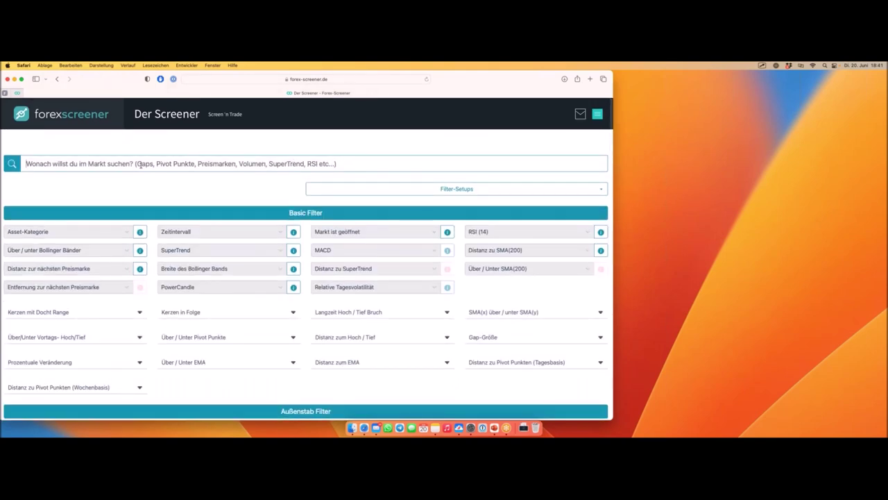
{"action": "left_click", "coordinate": [140, 165]}
{"action": "type", "text": "pivot"}
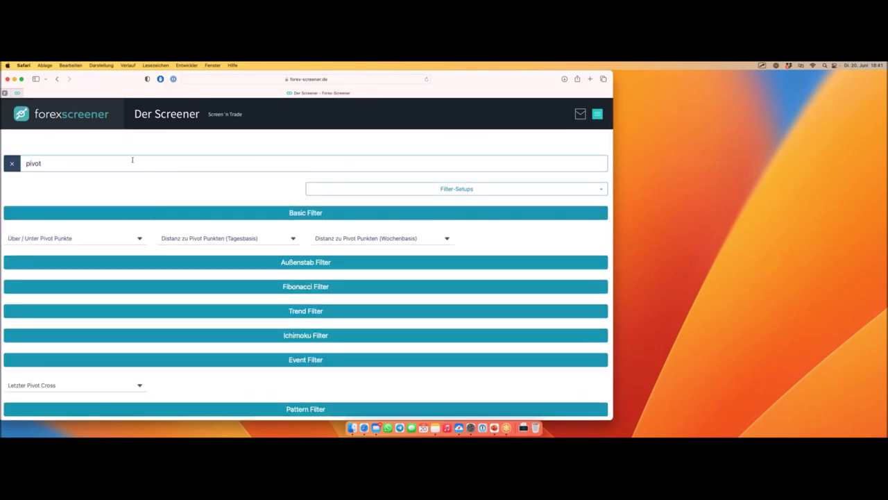
{"action": "scroll", "coordinate": [172, 214], "scroll_direction": "down", "scroll_amount": 2}
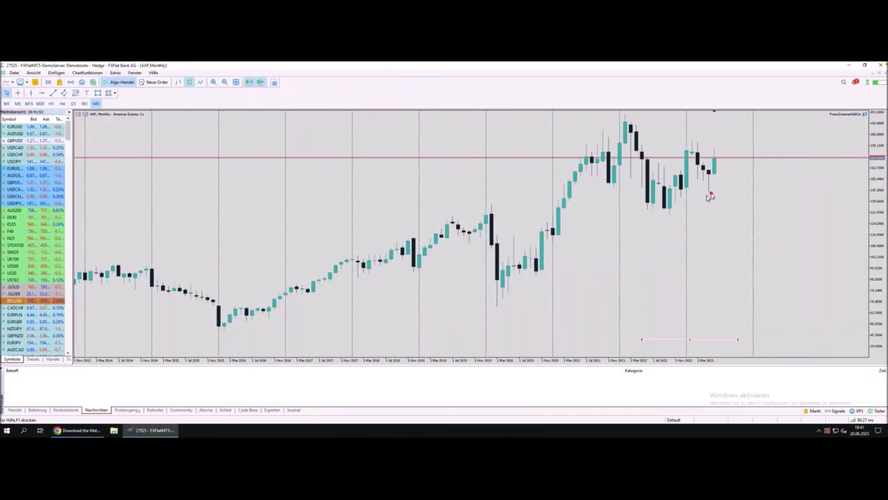
Step: Mark three horizontal levels below the latest candles on the AXP monthly chart and sketch strokes around those candles
{"action": "left_click_drag", "start_coordinate": [691, 199], "coordinate": [742, 199]}
{"action": "left_click_drag", "start_coordinate": [684, 217], "coordinate": [745, 217]}
{"action": "left_click_drag", "start_coordinate": [685, 242], "coordinate": [762, 245]}
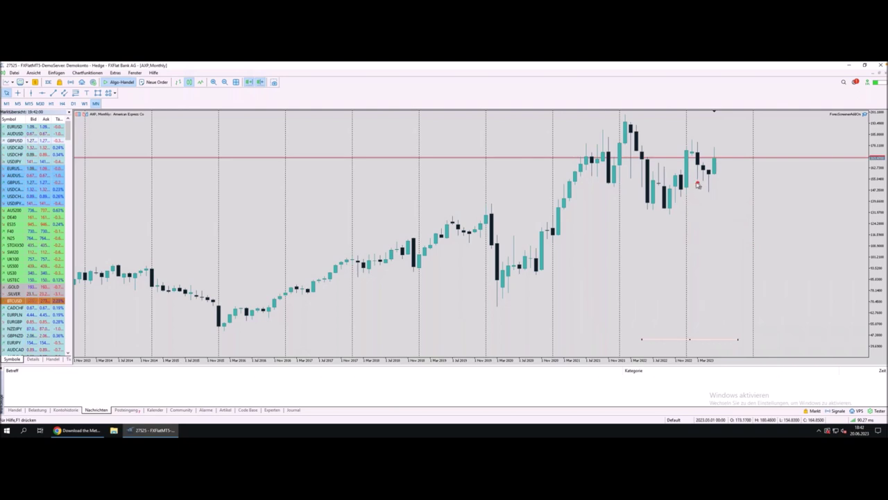
{"action": "mouse_move", "coordinate": [689, 182]}
{"action": "left_mouse_down"}
{"action": "mouse_move", "coordinate": [721, 185]}
{"action": "mouse_move", "coordinate": [690, 195]}
{"action": "mouse_move", "coordinate": [721, 194]}
{"action": "mouse_move", "coordinate": [689, 203]}
{"action": "mouse_move", "coordinate": [721, 203]}
{"action": "left_mouse_up"}
{"action": "mouse_move", "coordinate": [688, 136]}
{"action": "left_mouse_down"}
{"action": "mouse_move", "coordinate": [723, 137]}
{"action": "mouse_move", "coordinate": [689, 128]}
{"action": "mouse_move", "coordinate": [721, 127]}
{"action": "mouse_move", "coordinate": [689, 118]}
{"action": "mouse_move", "coordinate": [723, 117]}
{"action": "left_mouse_up"}
{"action": "mouse_move", "coordinate": [703, 177]}
{"action": "left_mouse_down"}
{"action": "mouse_move", "coordinate": [718, 175]}
{"action": "mouse_move", "coordinate": [703, 174]}
{"action": "mouse_move", "coordinate": [726, 139]}
{"action": "left_mouse_up"}
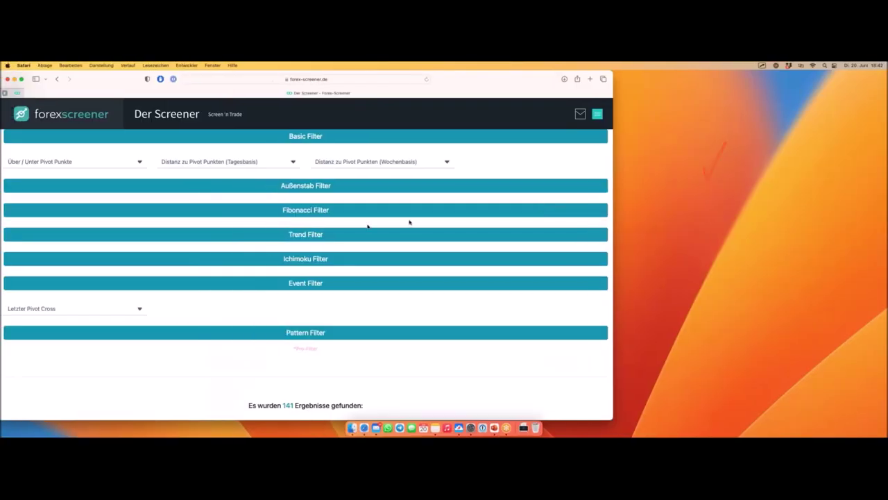
Step: Expand the Distanz zu Pivot Punkten (Tagesbasis) group in the screener and set Distanz zum S2 to Distanz < 0.1%
{"action": "scroll", "coordinate": [310, 222], "scroll_direction": "up", "scroll_amount": 2}
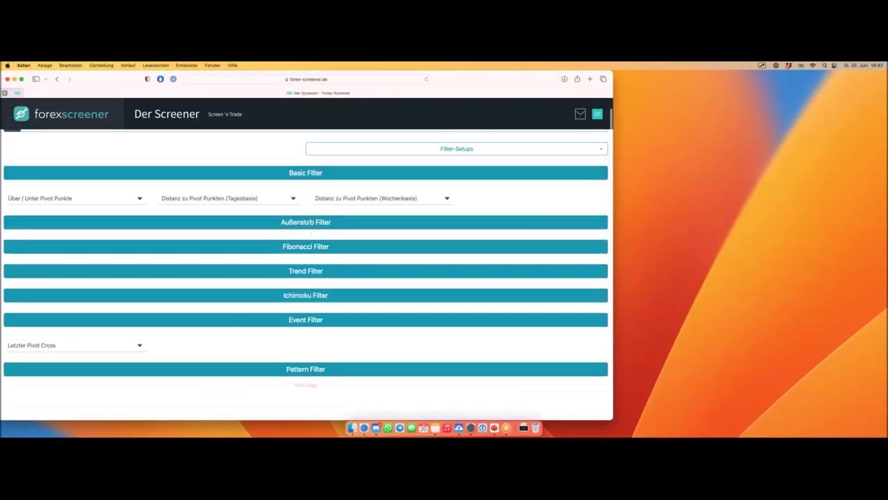
{"action": "scroll", "coordinate": [310, 220], "scroll_direction": "up", "scroll_amount": 2}
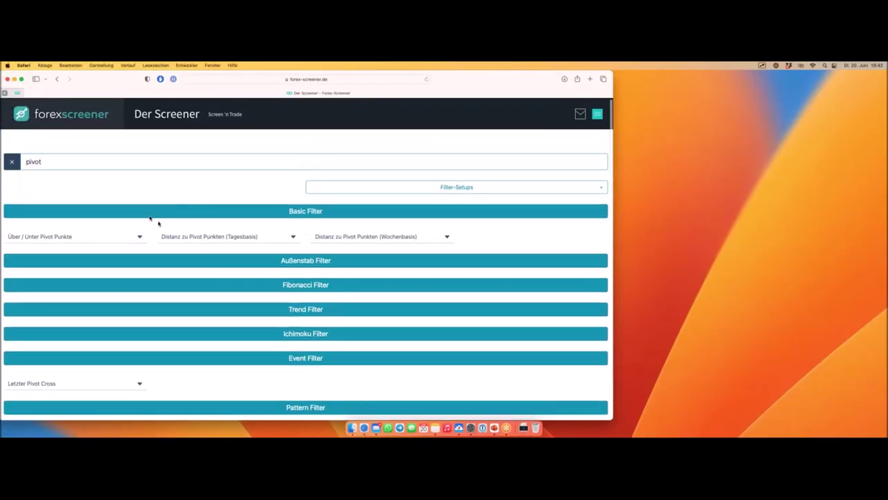
{"action": "left_click", "coordinate": [263, 239]}
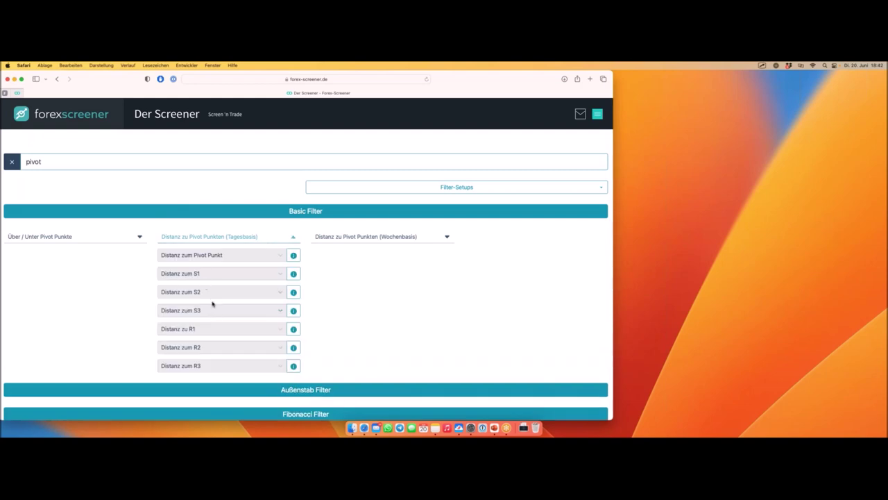
{"action": "left_click", "coordinate": [211, 310]}
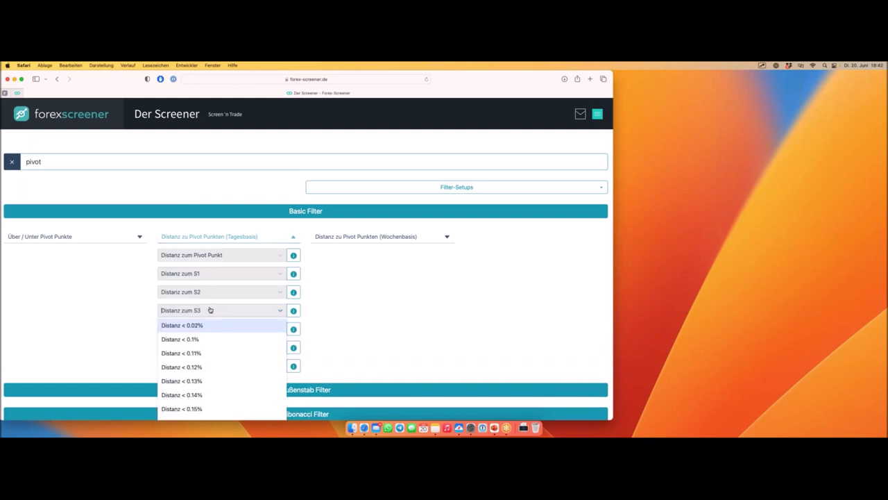
{"action": "left_click", "coordinate": [210, 293]}
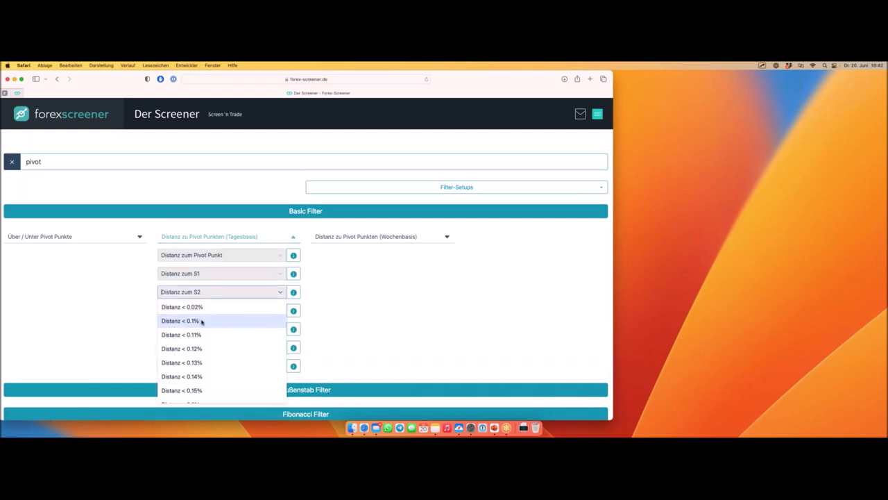
{"action": "left_click", "coordinate": [201, 321]}
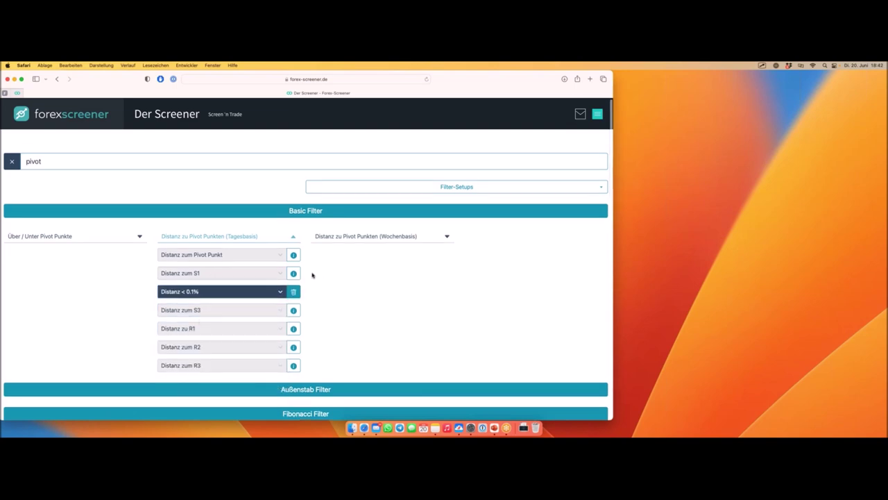
Step: Clear the pivot search, mark the Letzte Hammer Variationen group and examine the results matching both the hammer and S2 distance filters
{"action": "scroll", "coordinate": [315, 274], "scroll_direction": "down", "scroll_amount": 1}
{"action": "left_click", "coordinate": [12, 151]}
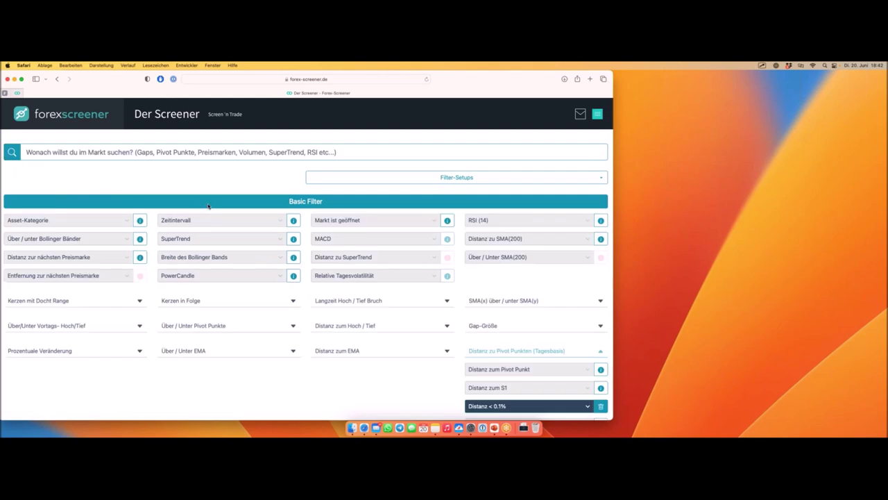
{"action": "scroll", "coordinate": [208, 206], "scroll_direction": "down", "scroll_amount": 10}
{"action": "scroll", "coordinate": [209, 205], "scroll_direction": "down", "scroll_amount": 5}
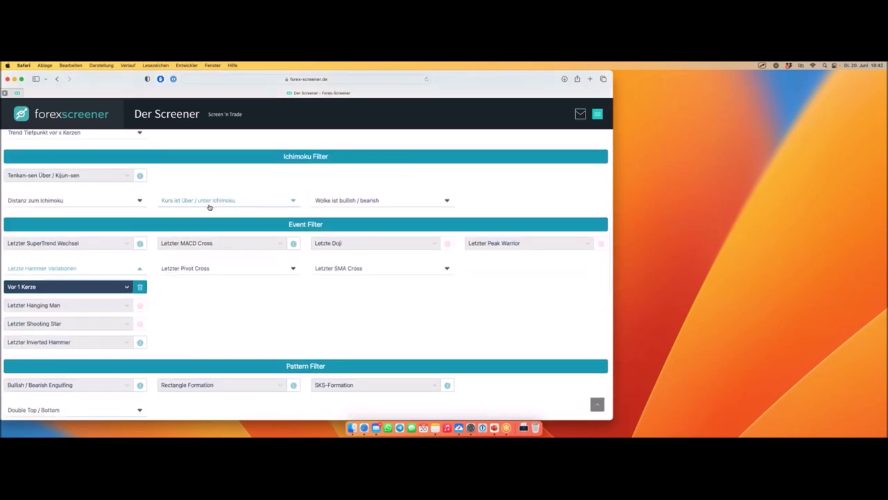
{"action": "mouse_move", "coordinate": [10, 268]}
{"action": "left_mouse_down"}
{"action": "mouse_move", "coordinate": [46, 266]}
{"action": "mouse_move", "coordinate": [49, 251]}
{"action": "mouse_move", "coordinate": [5, 264]}
{"action": "left_mouse_up"}
{"action": "scroll", "coordinate": [152, 246], "scroll_direction": "down", "scroll_amount": 5}
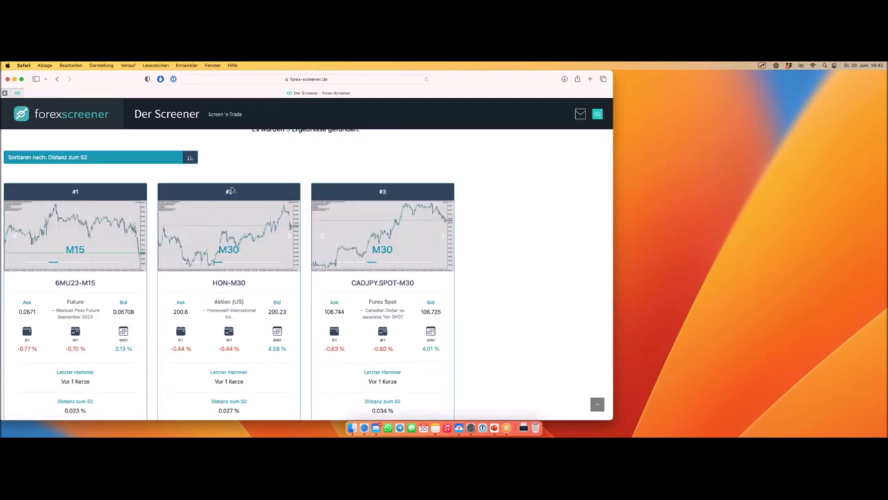
{"action": "mouse_move", "coordinate": [254, 303]}
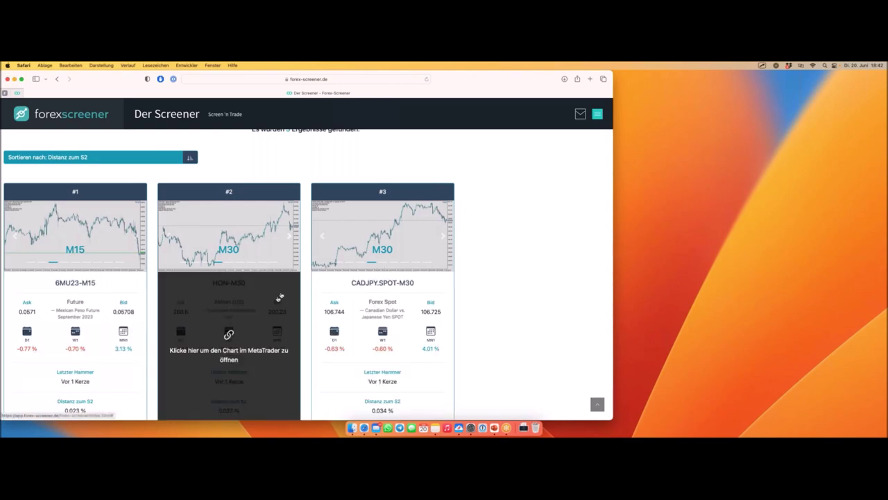
{"action": "mouse_move", "coordinate": [387, 318]}
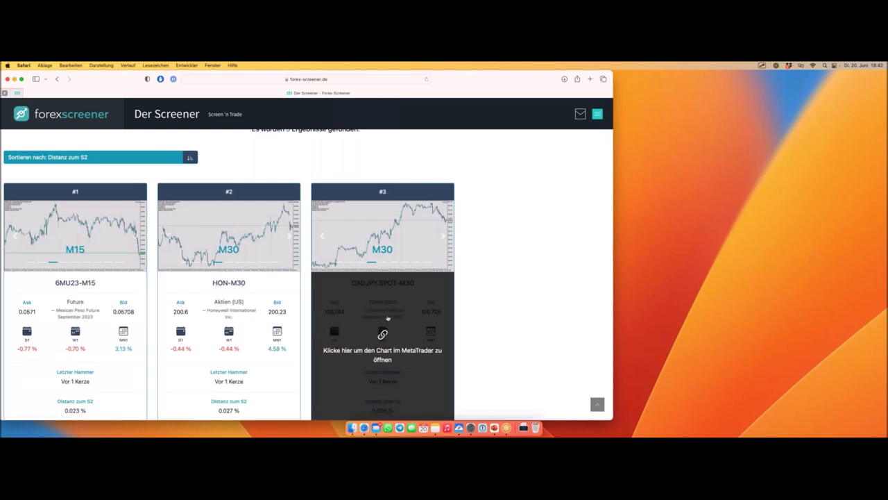
Step: Open the CADJPY.SPOT-M30 result in MetaTrader and examine the latest candles at the S2 line
{"action": "left_click", "coordinate": [429, 288]}
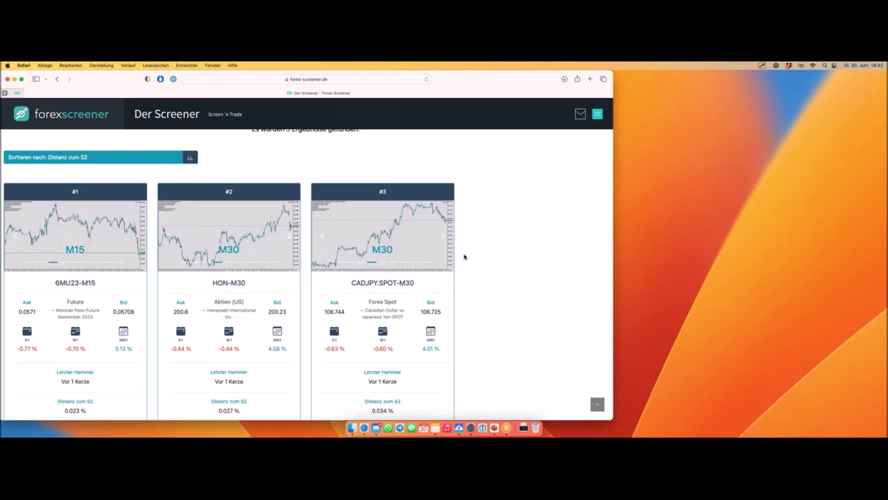
{"action": "key", "text": "ctrl+Right"}
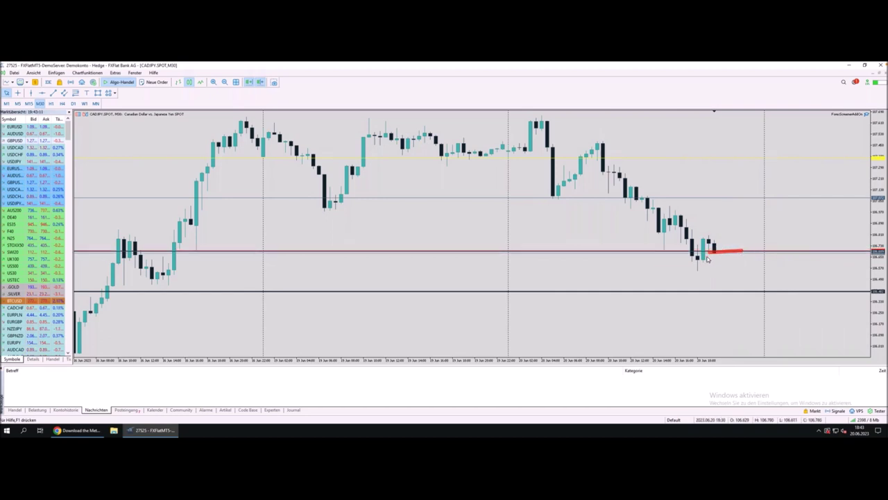
{"action": "key", "text": "super+period"}
{"action": "key", "text": "Escape"}
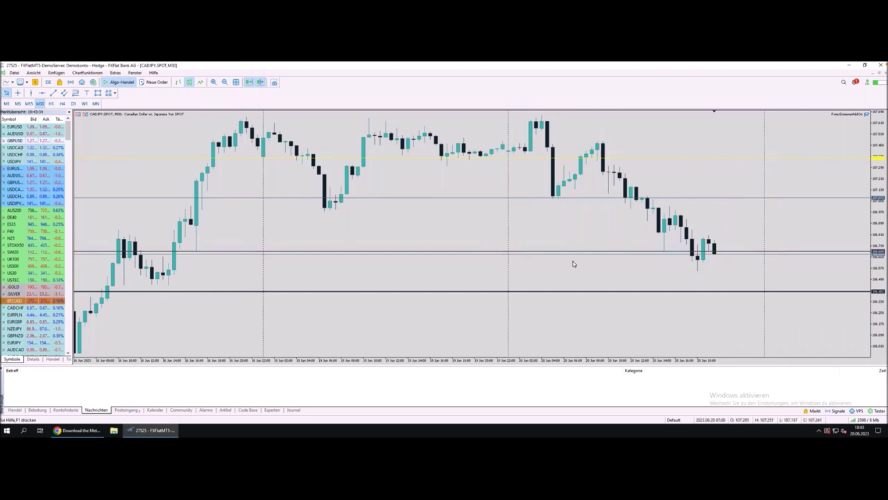
Step: Open the HON-M30 result from the screener in MetaTrader and mark the latest candles near the pivot line
{"action": "key", "text": "ctrl+Left"}
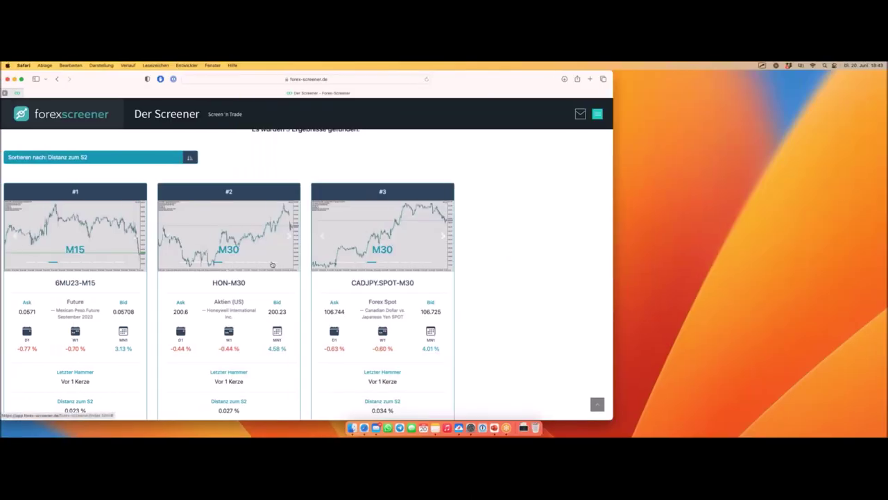
{"action": "left_click", "coordinate": [259, 285]}
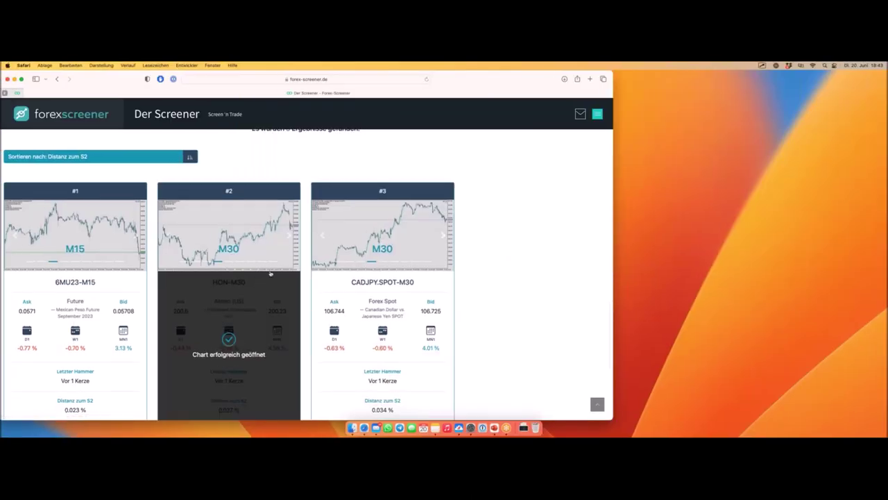
{"action": "scroll", "coordinate": [268, 262], "scroll_direction": "down", "scroll_amount": 1}
{"action": "key", "text": "ctrl+Right"}
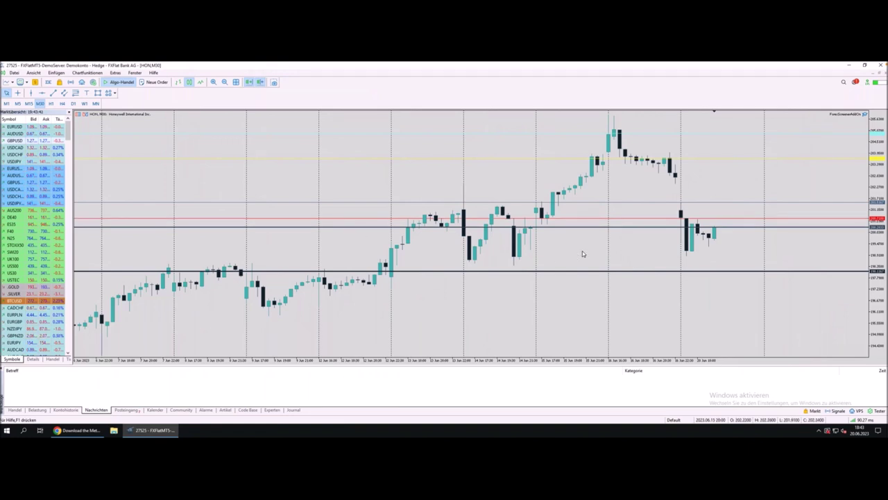
{"action": "mouse_move", "coordinate": [715, 245]}
{"action": "left_mouse_down"}
{"action": "mouse_move", "coordinate": [716, 225]}
{"action": "mouse_move", "coordinate": [696, 251]}
{"action": "mouse_move", "coordinate": [718, 252]}
{"action": "mouse_move", "coordinate": [719, 225]}
{"action": "left_mouse_up"}
{"action": "key", "text": "super+period"}
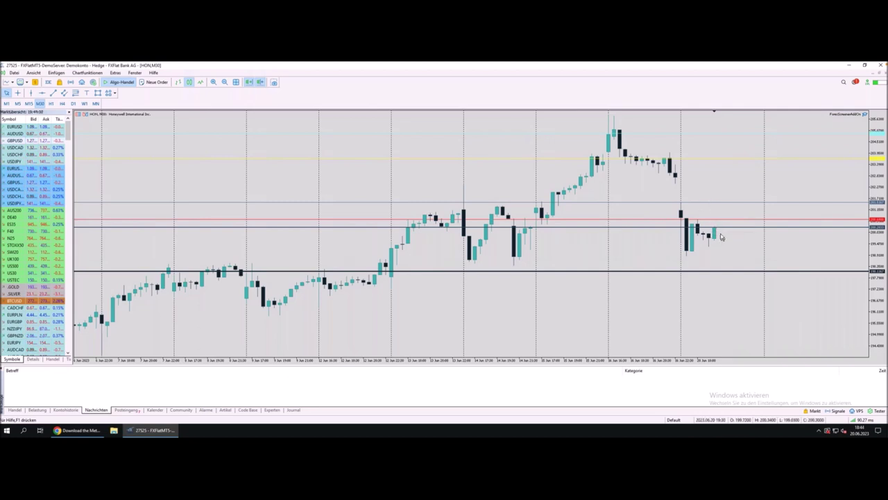
{"action": "mouse_move", "coordinate": [711, 248]}
{"action": "left_mouse_down"}
{"action": "mouse_move", "coordinate": [718, 236]}
{"action": "mouse_move", "coordinate": [698, 254]}
{"action": "mouse_move", "coordinate": [711, 254]}
{"action": "left_mouse_up"}
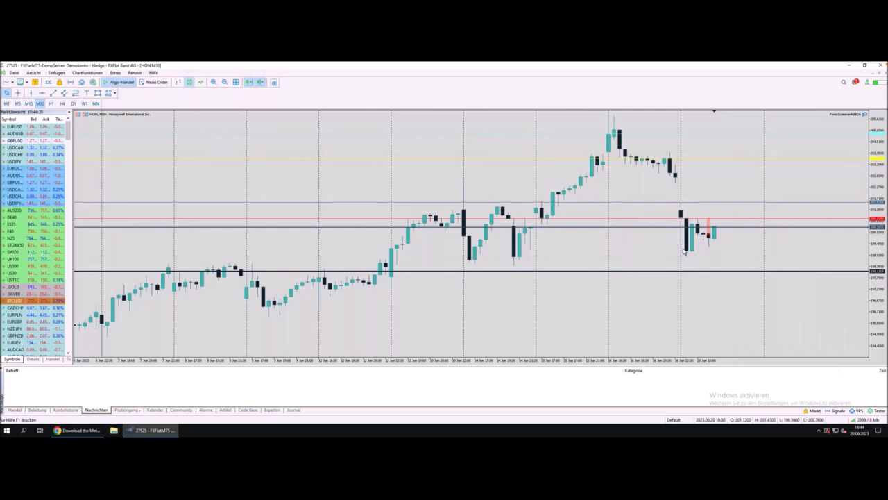
Step: Remove the Letzter Hammer filter in the screener and set Letzter Inverted Hammer to Vor 1 Kerze
{"action": "key", "text": "ctrl+Left"}
{"action": "scroll", "coordinate": [387, 217], "scroll_direction": "up", "scroll_amount": 5}
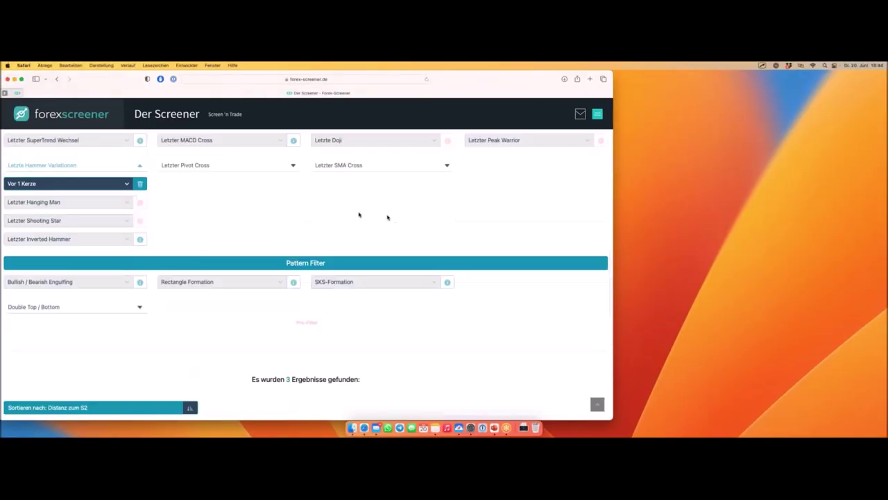
{"action": "left_click", "coordinate": [140, 183]}
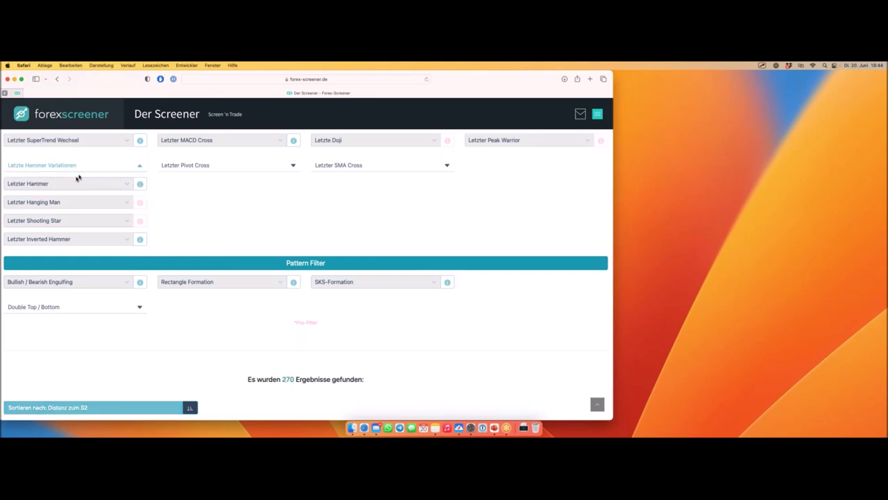
{"action": "left_click", "coordinate": [68, 242]}
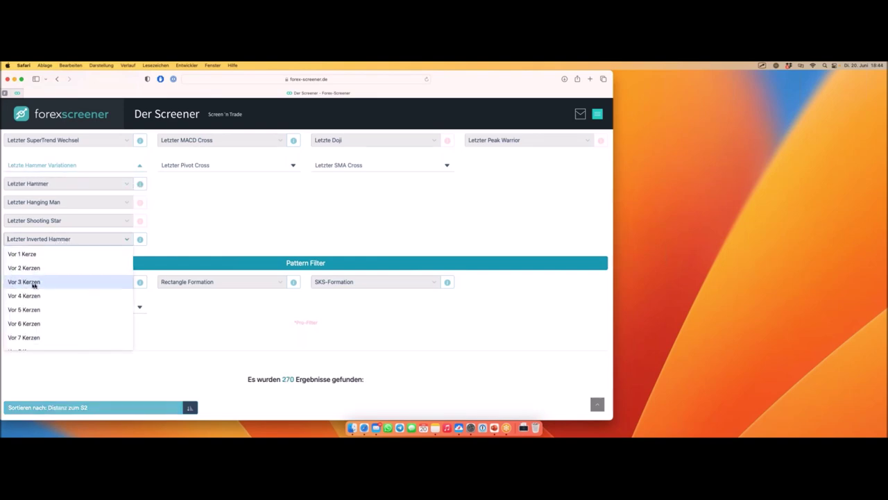
{"action": "left_click", "coordinate": [33, 254]}
{"action": "scroll", "coordinate": [147, 256], "scroll_direction": "up", "scroll_amount": 8}
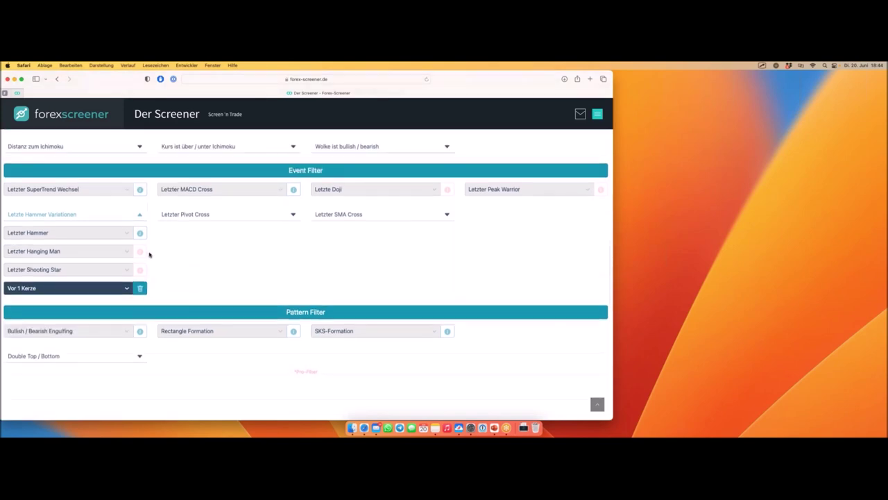
Step: Remove the S2 distance filter from the daily pivot group, set Distanz zum R3 to Distanz < 0.1% and check the result count
{"action": "scroll", "coordinate": [154, 249], "scroll_direction": "up", "scroll_amount": 10}
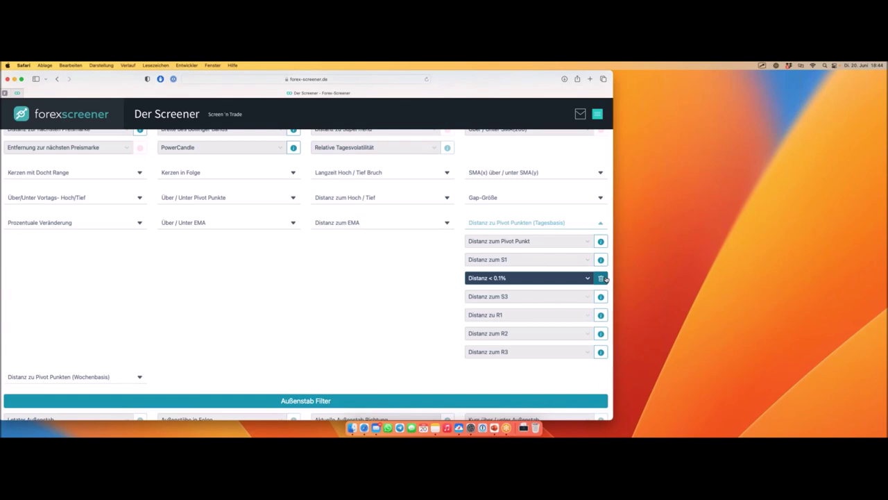
{"action": "left_click", "coordinate": [599, 278]}
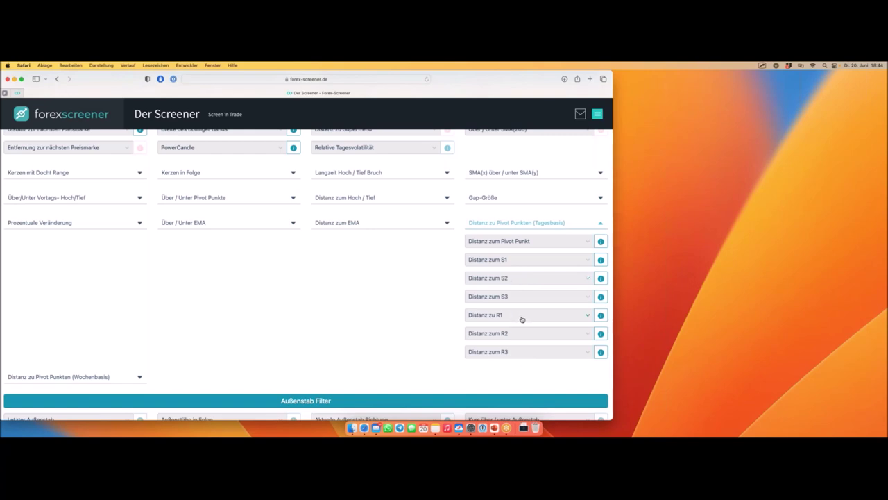
{"action": "left_click", "coordinate": [520, 351]}
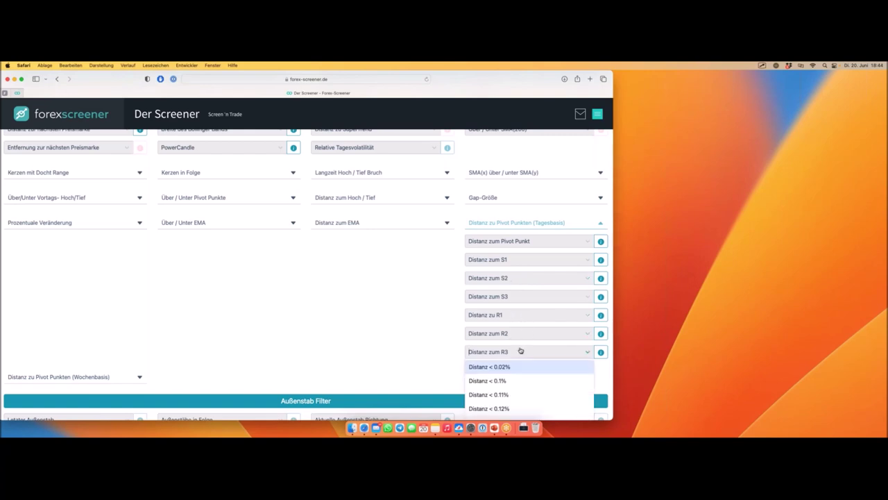
{"action": "left_click", "coordinate": [505, 381]}
{"action": "scroll", "coordinate": [439, 306], "scroll_direction": "down", "scroll_amount": 1}
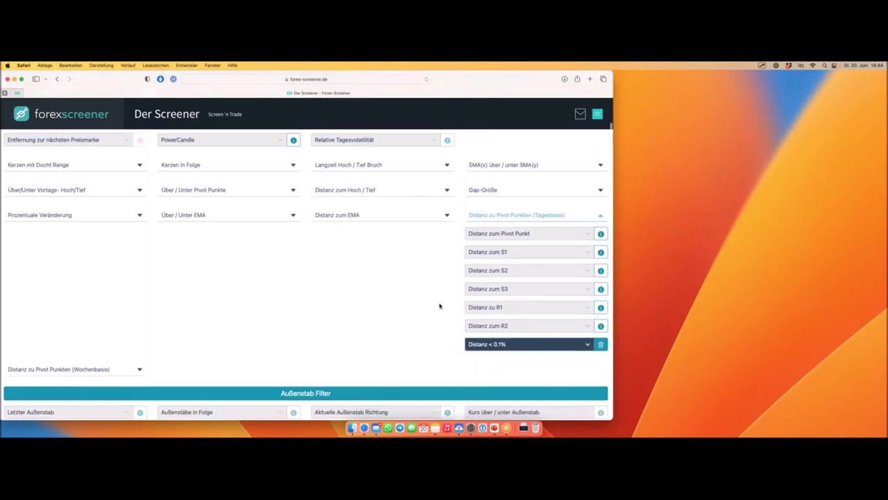
{"action": "scroll", "coordinate": [439, 306], "scroll_direction": "down", "scroll_amount": 15}
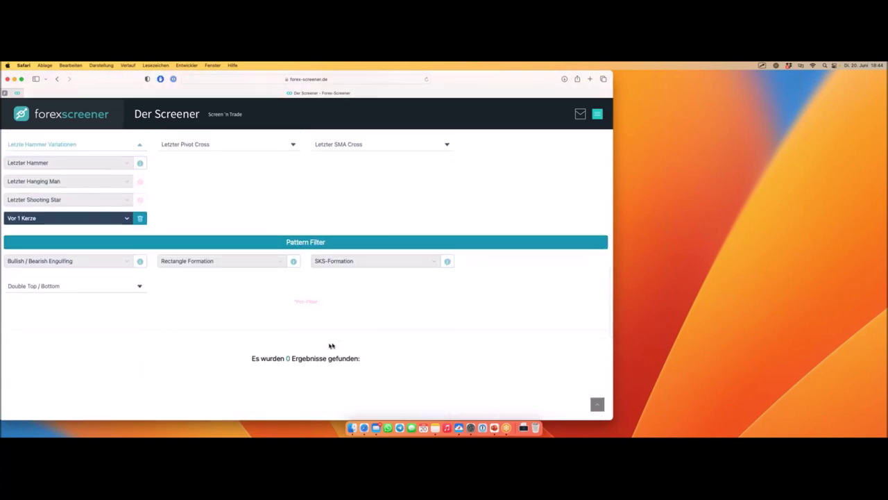
{"action": "left_click_drag", "start_coordinate": [284, 358], "coordinate": [333, 358]}
Step: Replace the R3 distance filter with Distanz zum R2 at Distanz < 0.1% and check the result count again
{"action": "scroll", "coordinate": [391, 332], "scroll_direction": "up", "scroll_amount": 5}
{"action": "scroll", "coordinate": [391, 332], "scroll_direction": "up", "scroll_amount": 10}
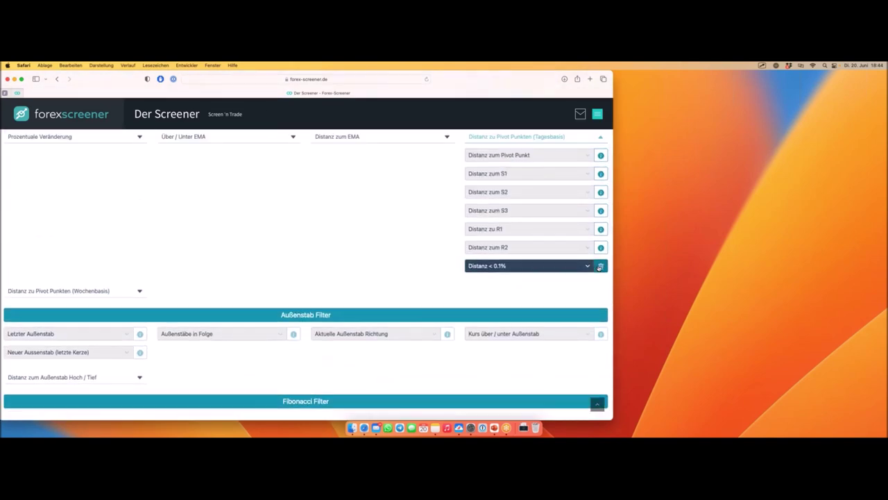
{"action": "left_click", "coordinate": [599, 267]}
{"action": "left_click", "coordinate": [534, 248]}
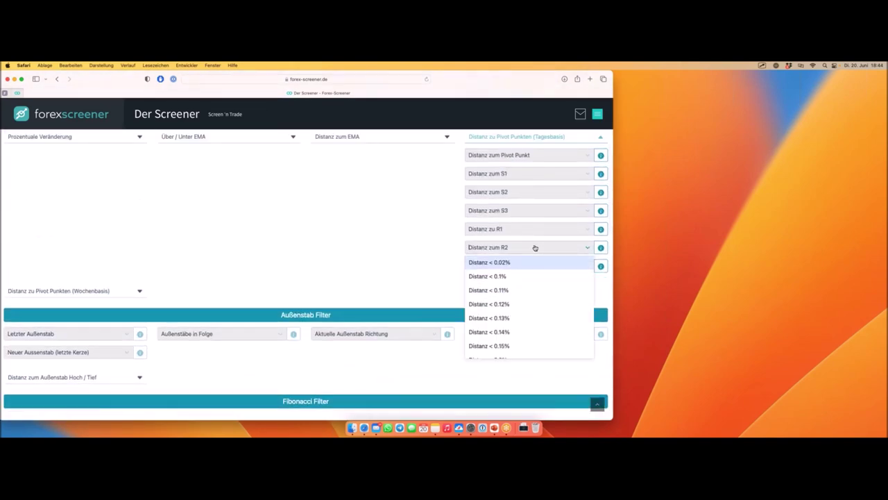
{"action": "left_click", "coordinate": [511, 276]}
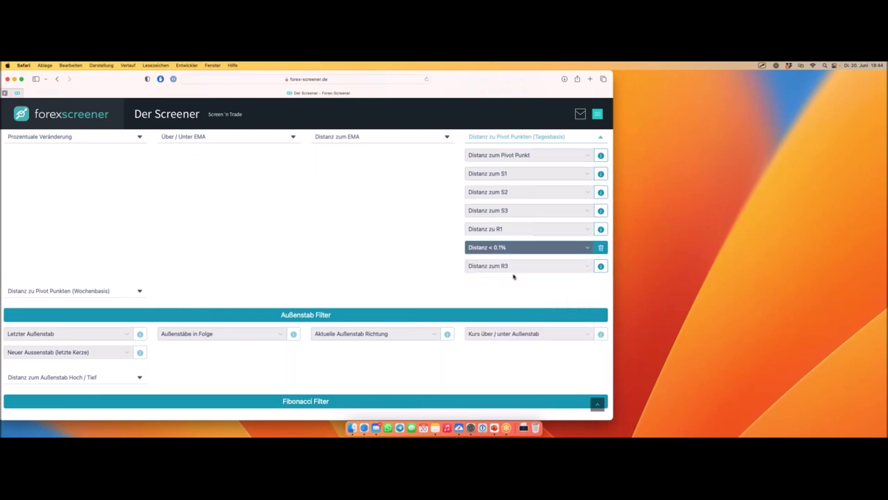
{"action": "scroll", "coordinate": [419, 245], "scroll_direction": "down", "scroll_amount": 10}
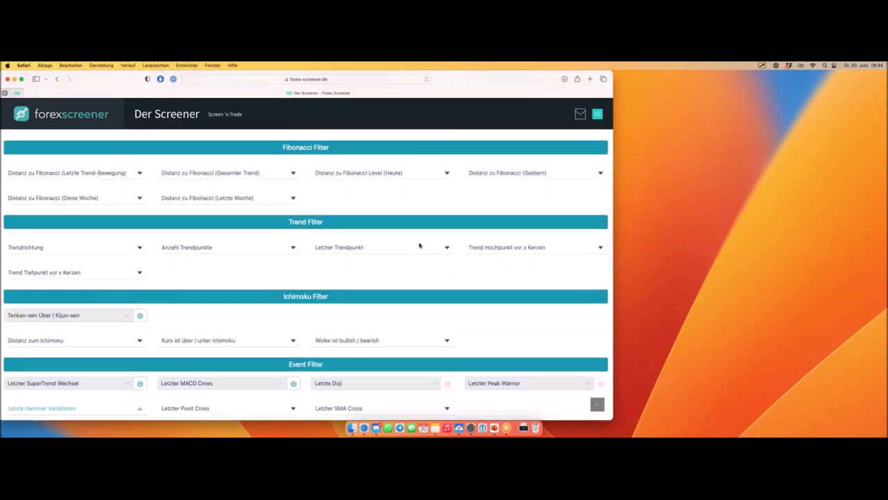
{"action": "scroll", "coordinate": [282, 344], "scroll_direction": "down", "scroll_amount": 1}
{"action": "left_click_drag", "start_coordinate": [285, 326], "coordinate": [311, 327]}
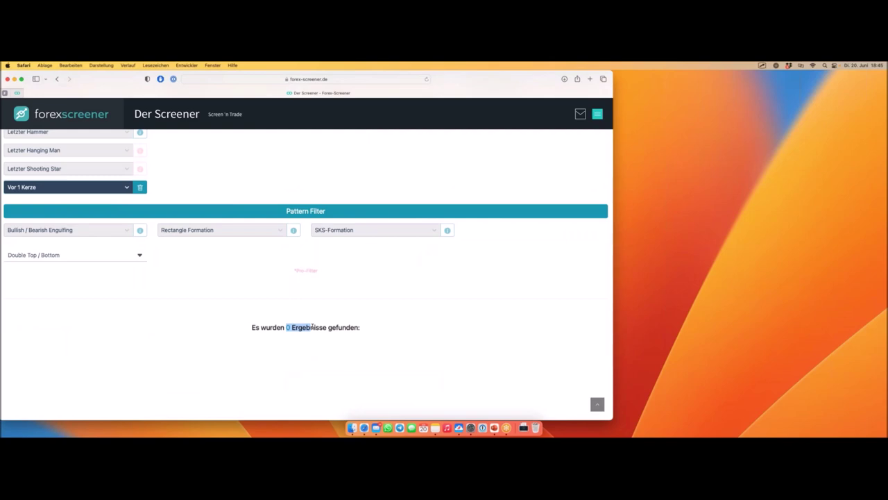
Step: Remove the R2 distance filter from the daily pivot group
{"action": "scroll", "coordinate": [327, 283], "scroll_direction": "up", "scroll_amount": 10}
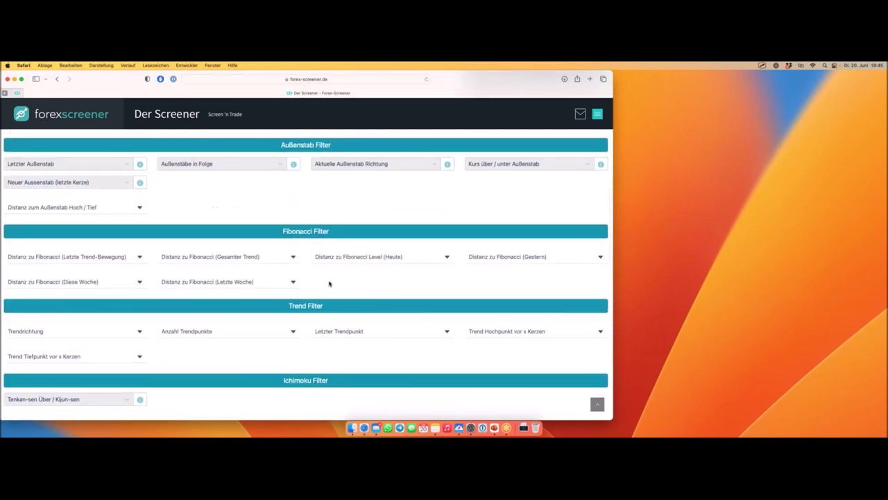
{"action": "scroll", "coordinate": [329, 284], "scroll_direction": "up", "scroll_amount": 5}
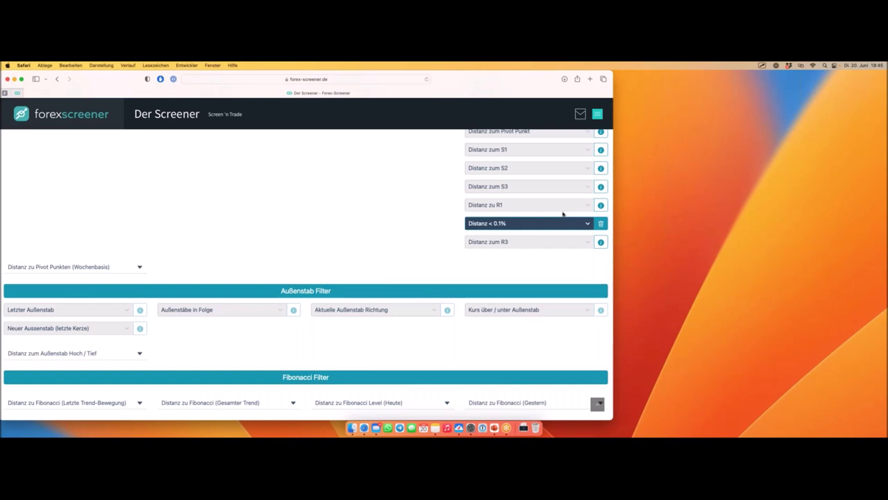
{"action": "left_click", "coordinate": [601, 223]}
{"action": "scroll", "coordinate": [450, 211], "scroll_direction": "up", "scroll_amount": 5}
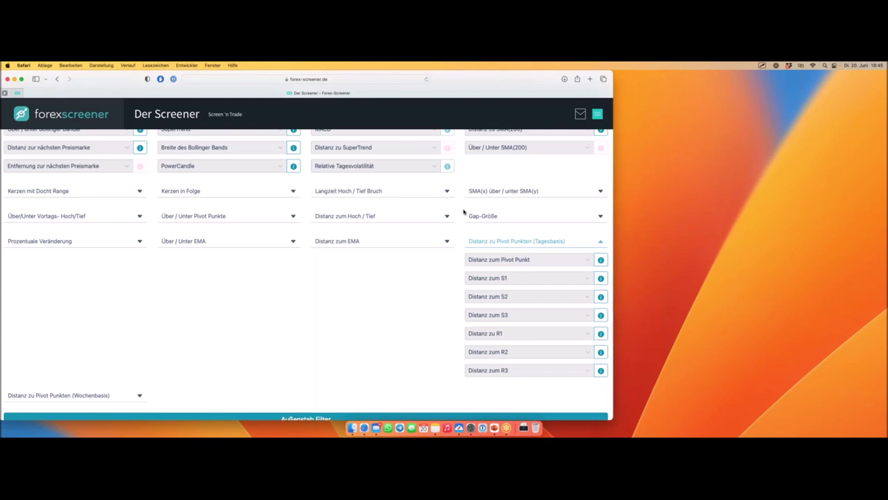
{"action": "scroll", "coordinate": [453, 211], "scroll_direction": "up", "scroll_amount": 3}
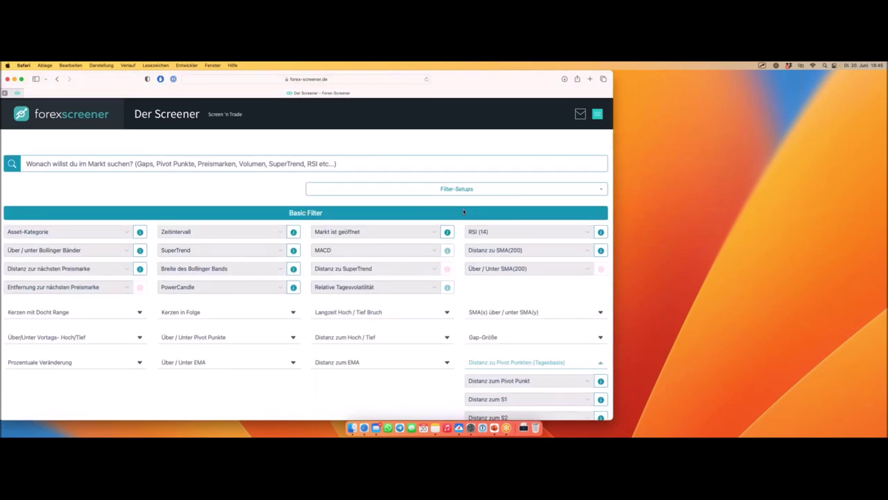
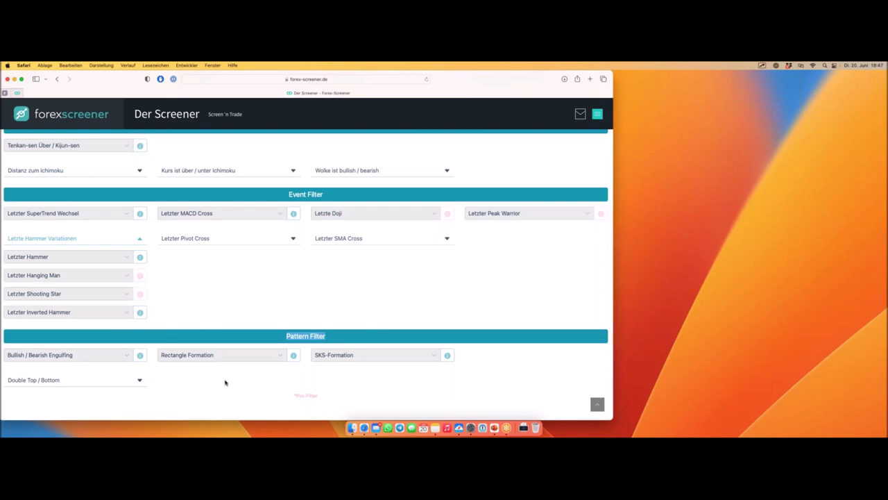
Step: Set the Double Formation pattern filter to Double Top and examine the matching results
{"action": "scroll", "coordinate": [173, 355], "scroll_direction": "down", "scroll_amount": 2}
{"action": "left_click", "coordinate": [113, 336]}
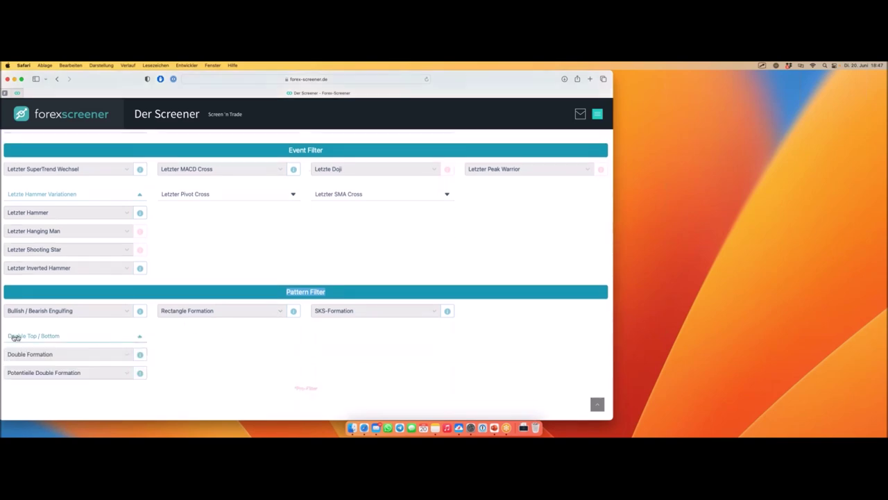
{"action": "left_click", "coordinate": [90, 358]}
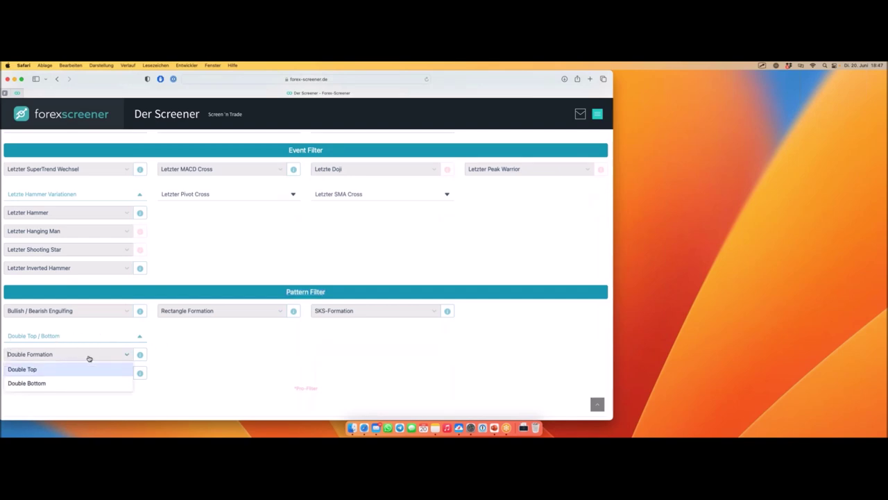
{"action": "left_click", "coordinate": [48, 373]}
{"action": "scroll", "coordinate": [145, 321], "scroll_direction": "down", "scroll_amount": 4}
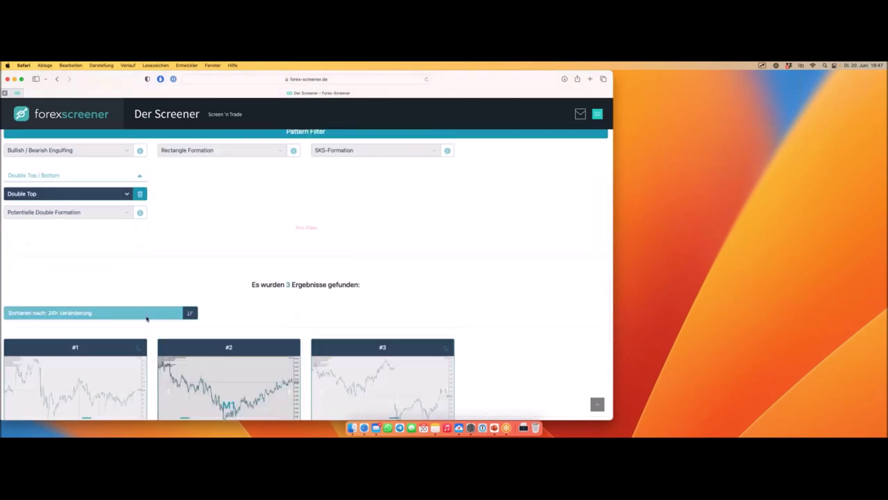
{"action": "scroll", "coordinate": [146, 319], "scroll_direction": "down", "scroll_amount": 3}
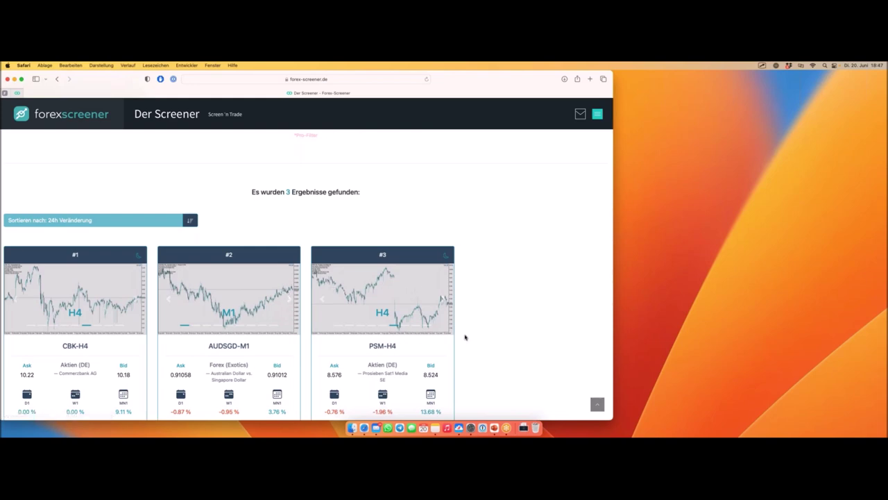
Step: Open the PSM-H4 result in MetaTrader and mark the two matching highs of the double top
{"action": "left_click", "coordinate": [400, 361]}
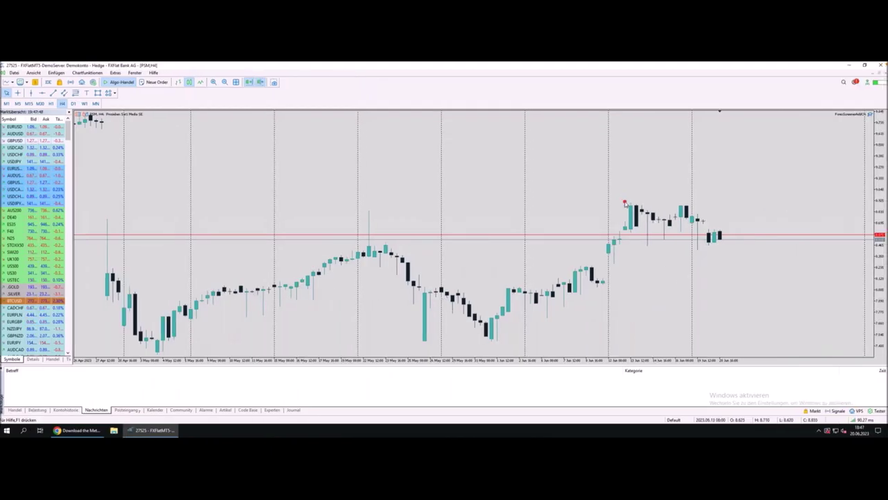
{"action": "left_click_drag", "start_coordinate": [621, 203], "coordinate": [704, 203]}
{"action": "mouse_move", "coordinate": [630, 208]}
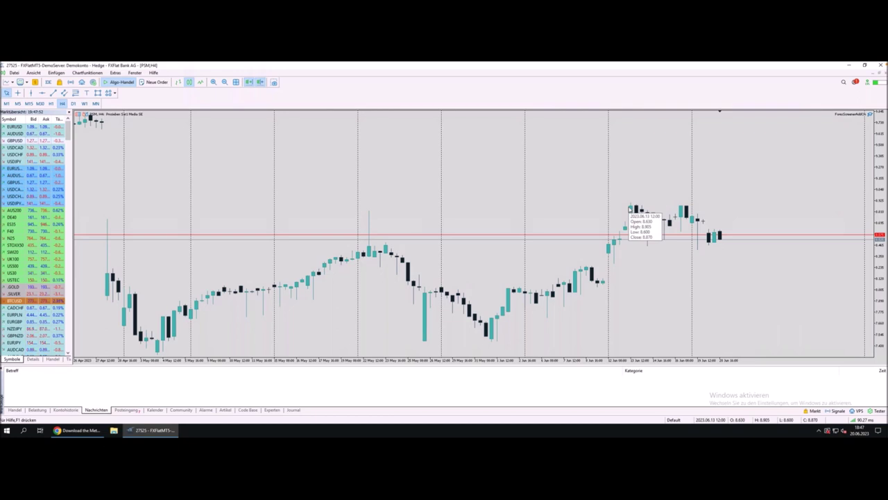
{"action": "scroll", "coordinate": [628, 208], "scroll_direction": "down", "scroll_amount": 3}
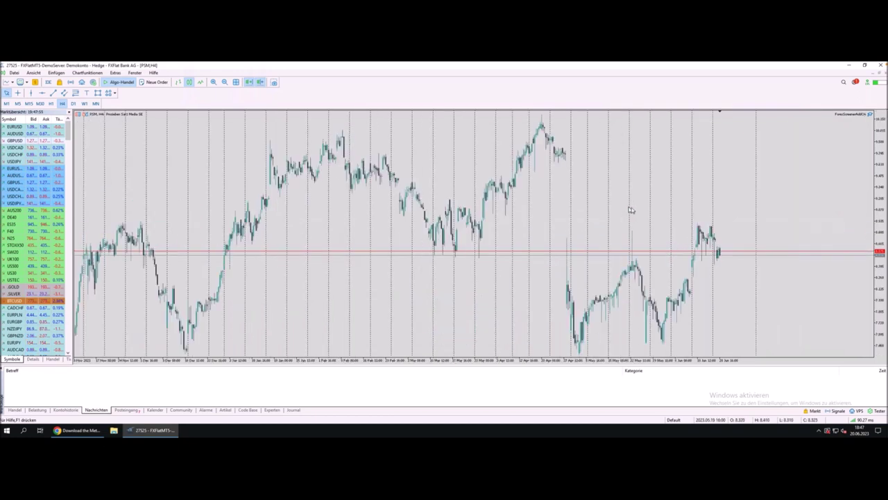
{"action": "left_click_drag", "start_coordinate": [697, 222], "coordinate": [708, 224]}
Step: Mark the lows between the two tops and examine the latest candles on the PSM H4 chart
{"action": "left_click_drag", "start_coordinate": [706, 254], "coordinate": [706, 253]}
{"action": "mouse_move", "coordinate": [698, 247]}
{"action": "left_click", "coordinate": [705, 257]}
{"action": "left_click", "coordinate": [704, 258]}
{"action": "left_click", "coordinate": [701, 259]}
{"action": "left_click", "coordinate": [700, 261]}
{"action": "left_click", "coordinate": [713, 238]}
{"action": "left_click", "coordinate": [715, 255]}
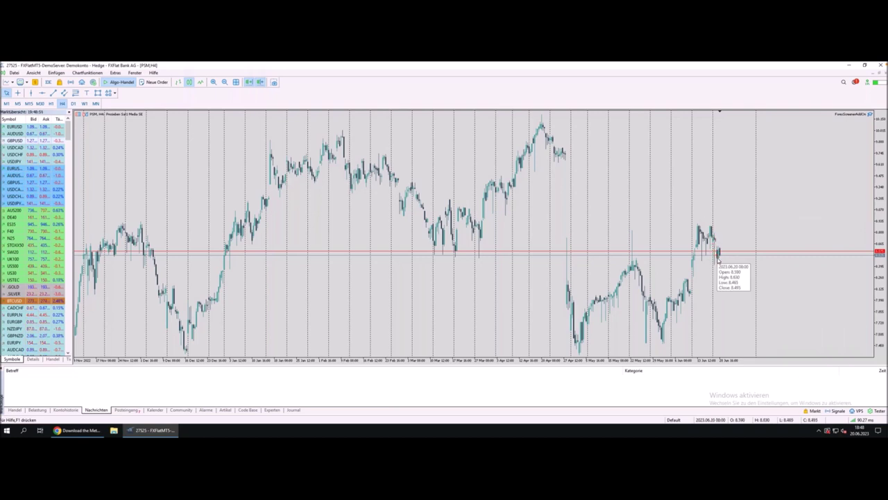
{"action": "left_click", "coordinate": [718, 259]}
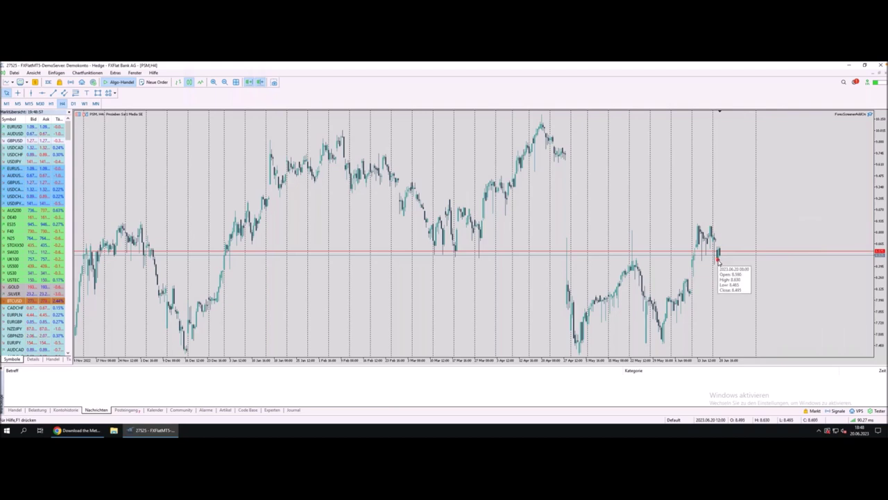
Step: Mark the resistance level across the double top and the lows of the latest candles
{"action": "left_click", "coordinate": [691, 219]}
{"action": "left_click_drag", "start_coordinate": [691, 219], "coordinate": [720, 218]}
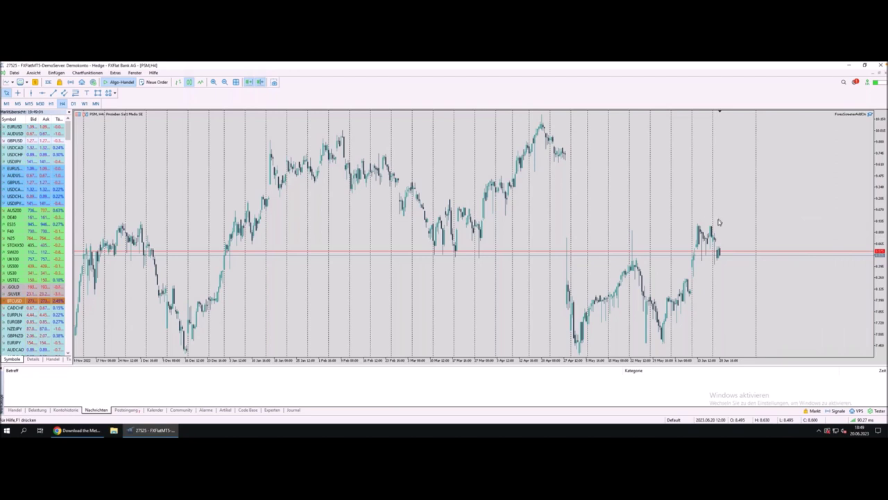
{"action": "left_click", "coordinate": [717, 261]}
{"action": "left_click_drag", "start_coordinate": [717, 263], "coordinate": [722, 270]}
{"action": "left_click", "coordinate": [693, 220]}
{"action": "left_click_drag", "start_coordinate": [693, 221], "coordinate": [722, 217]}
Step: Mark the price gap beneath the double top and the level at its lower edge
{"action": "mouse_move", "coordinate": [691, 267]}
{"action": "left_mouse_down"}
{"action": "mouse_move", "coordinate": [689, 287]}
{"action": "mouse_move", "coordinate": [697, 286]}
{"action": "mouse_move", "coordinate": [692, 266]}
{"action": "left_mouse_up"}
{"action": "mouse_move", "coordinate": [691, 292]}
{"action": "mouse_move", "coordinate": [696, 271]}
{"action": "left_mouse_down"}
{"action": "mouse_move", "coordinate": [696, 290]}
{"action": "mouse_move", "coordinate": [695, 272]}
{"action": "left_mouse_up"}
{"action": "left_click_drag", "start_coordinate": [691, 290], "coordinate": [740, 291]}
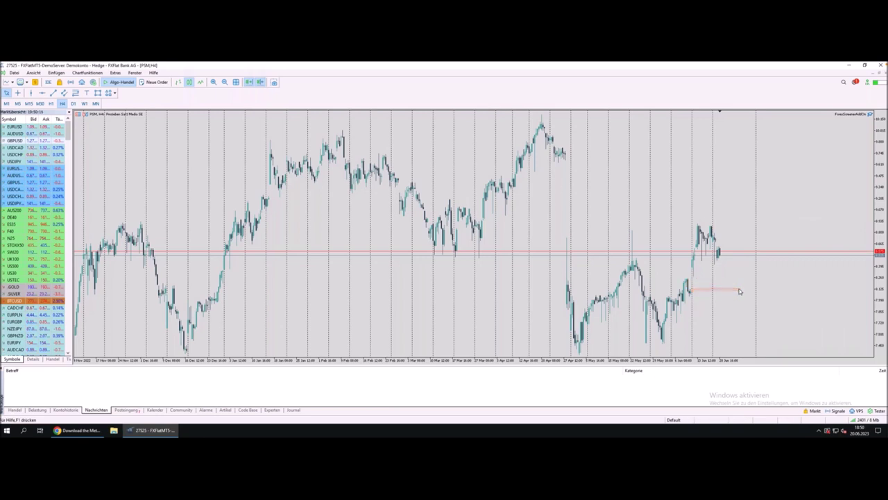
Step: Draw a Fibonacci retracement from the early June low up to the double top and mark its 50.0 level
{"action": "left_click", "coordinate": [75, 93]}
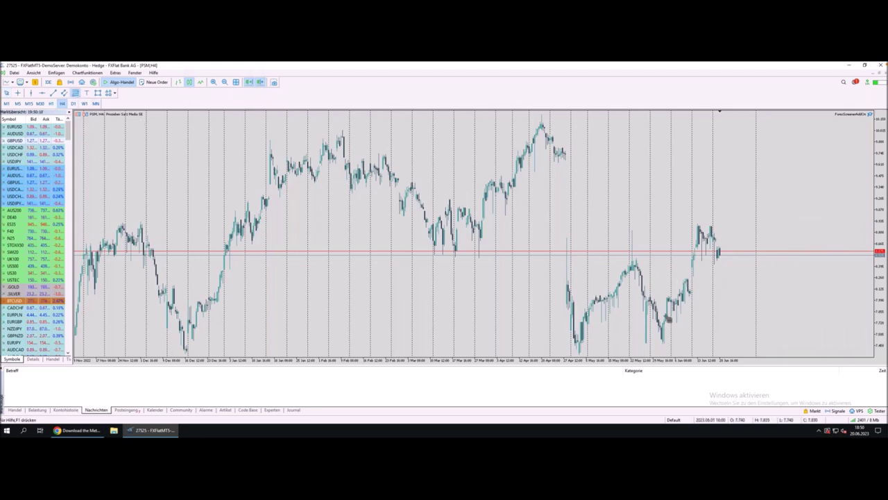
{"action": "mouse_move", "coordinate": [665, 342]}
{"action": "left_mouse_down"}
{"action": "mouse_move", "coordinate": [713, 241]}
{"action": "mouse_move", "coordinate": [753, 222]}
{"action": "left_mouse_up"}
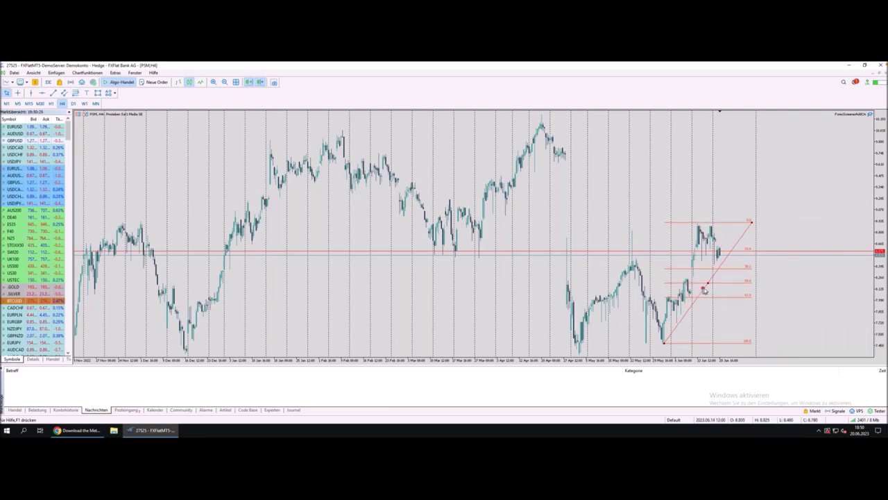
{"action": "left_click_drag", "start_coordinate": [755, 283], "coordinate": [664, 283]}
{"action": "mouse_move", "coordinate": [677, 304]}
{"action": "left_mouse_down"}
{"action": "mouse_move", "coordinate": [700, 227]}
{"action": "mouse_move", "coordinate": [704, 258]}
{"action": "mouse_move", "coordinate": [714, 229]}
{"action": "mouse_move", "coordinate": [722, 282]}
{"action": "mouse_move", "coordinate": [756, 188]}
{"action": "left_mouse_up"}
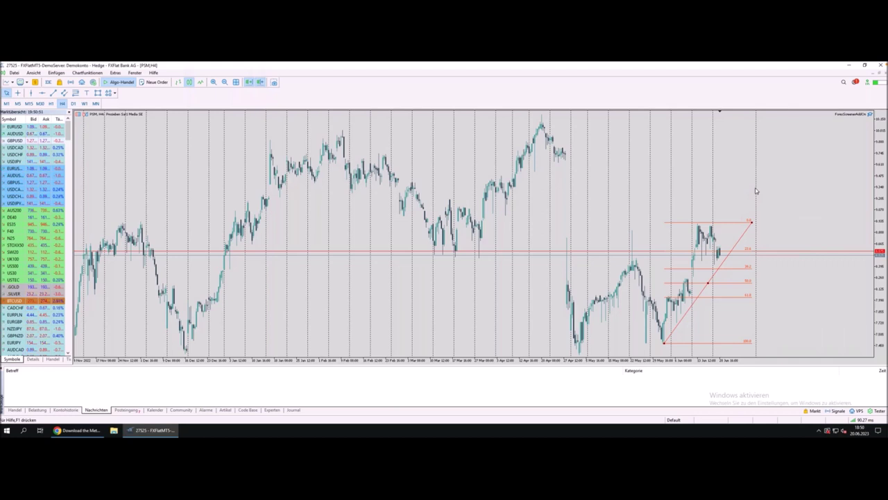
Step: Mark the 50.0 and 38.2 retracement levels, the double top highs and the support levels around the gap
{"action": "left_click_drag", "start_coordinate": [680, 286], "coordinate": [737, 284]}
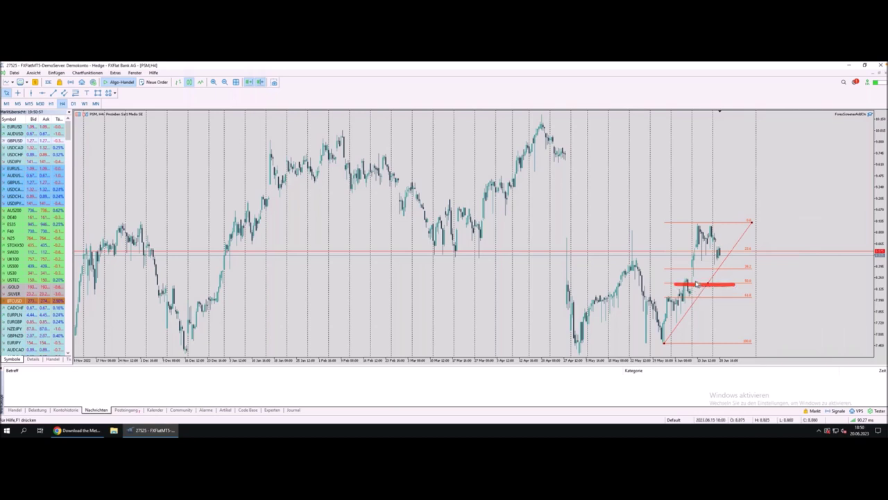
{"action": "left_click_drag", "start_coordinate": [692, 270], "coordinate": [739, 271]}
{"action": "left_click_drag", "start_coordinate": [719, 258], "coordinate": [729, 278]}
{"action": "left_click_drag", "start_coordinate": [689, 215], "coordinate": [728, 216]}
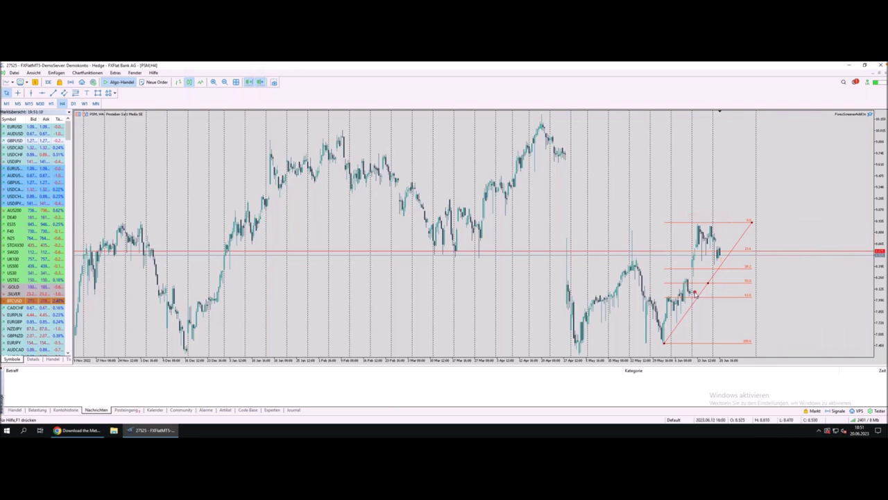
{"action": "left_click_drag", "start_coordinate": [692, 291], "coordinate": [728, 293]}
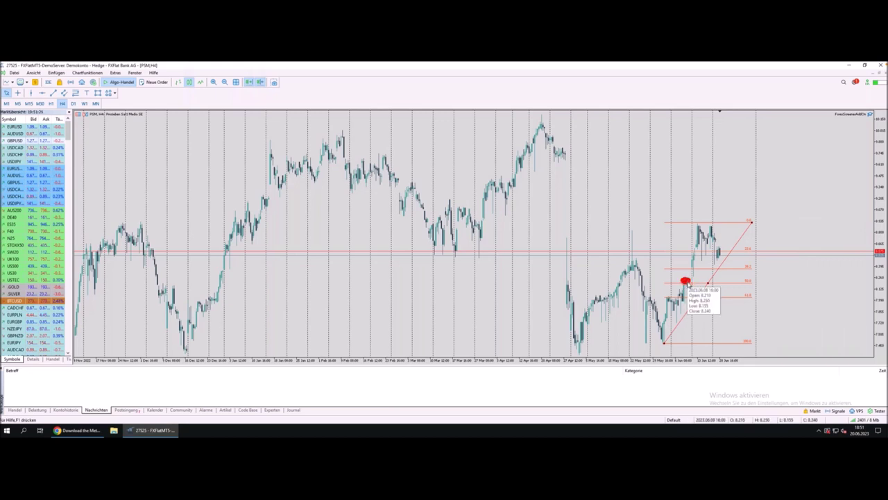
{"action": "left_click_drag", "start_coordinate": [685, 283], "coordinate": [730, 283]}
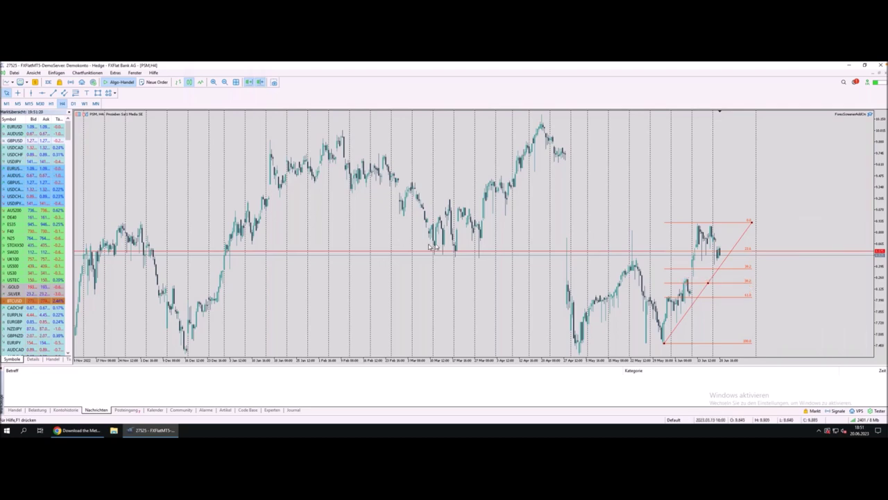
{"action": "key", "text": "ctrl+Left"}
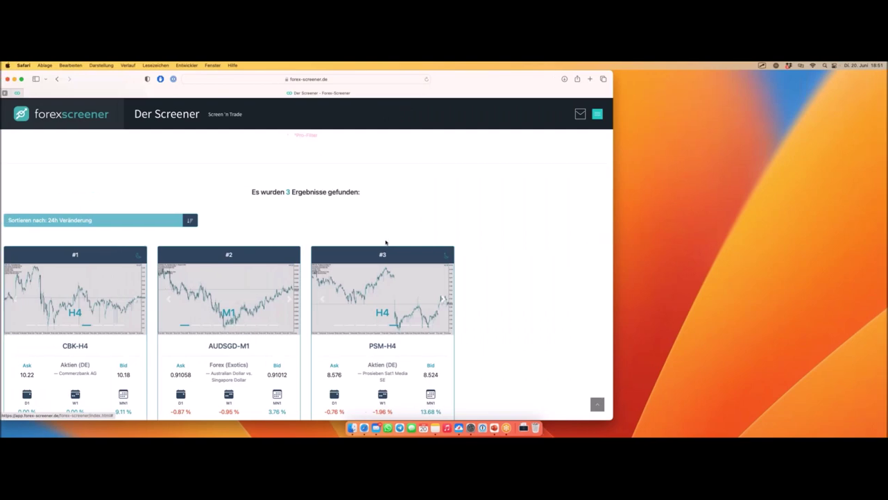
{"action": "key", "text": "XF86AudioRaiseVolume"}
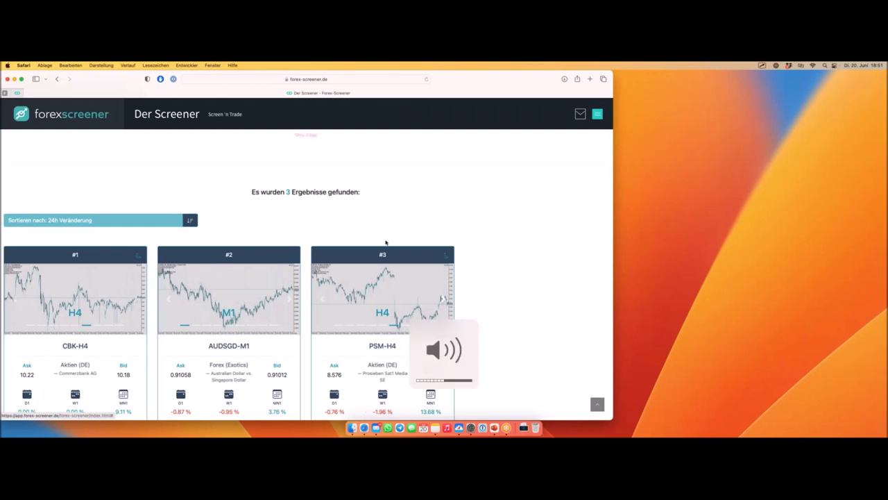
{"action": "key", "text": "ctrl+Right"}
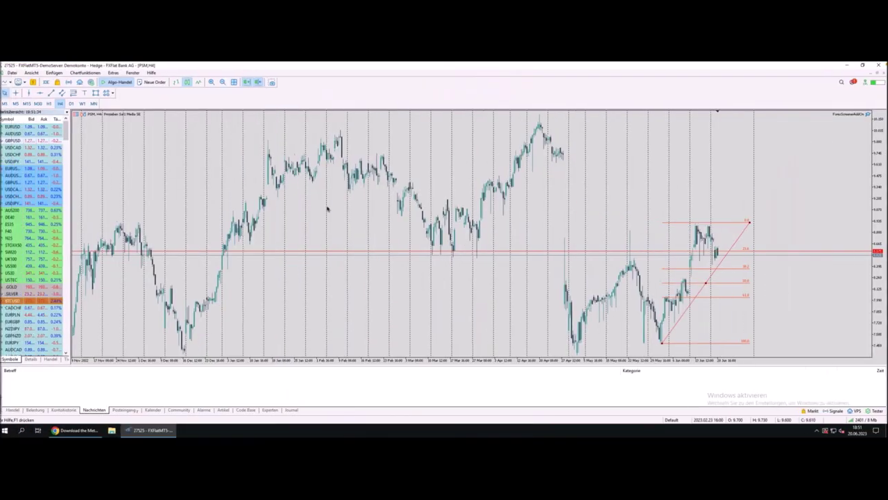